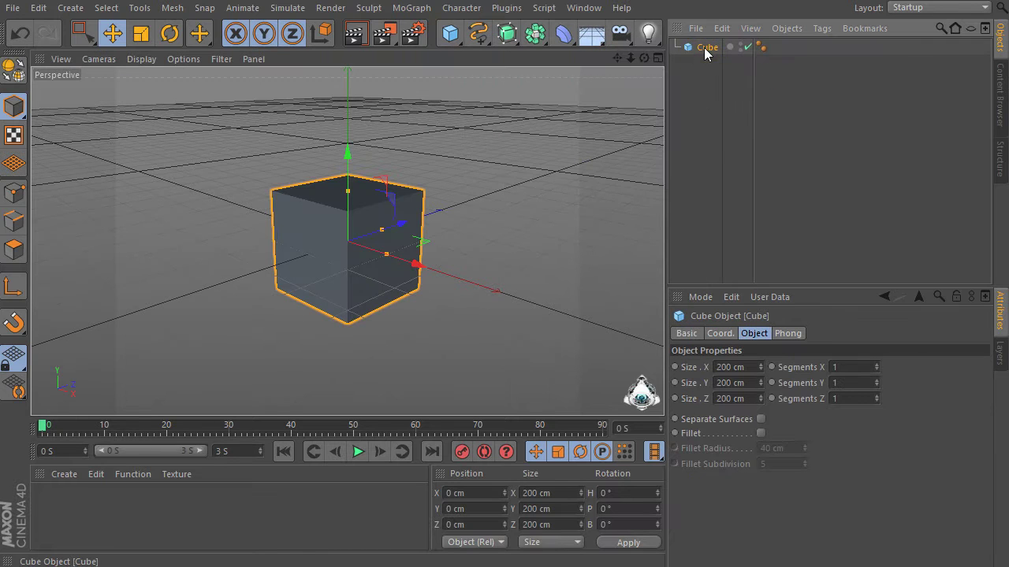
- Set the cube's size to 70 cm in X, 300 cm in Y and 70 cm in Z
click(754, 368)
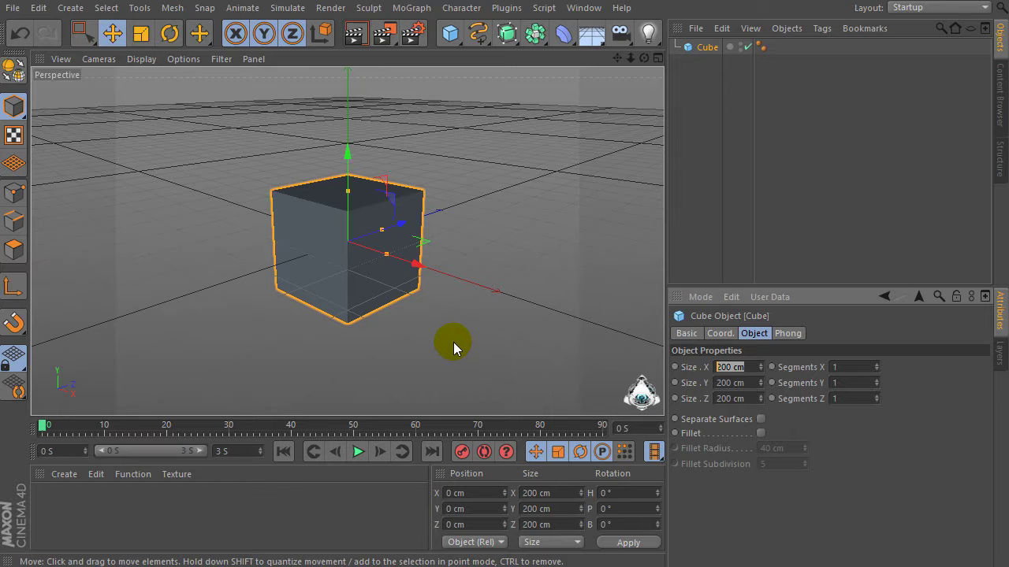
click(751, 384)
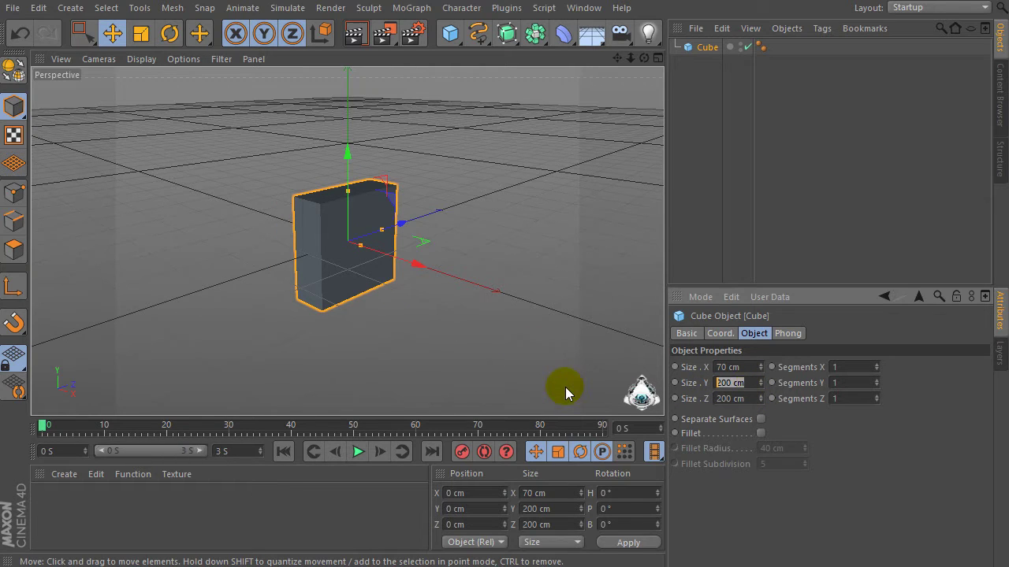
text(300)
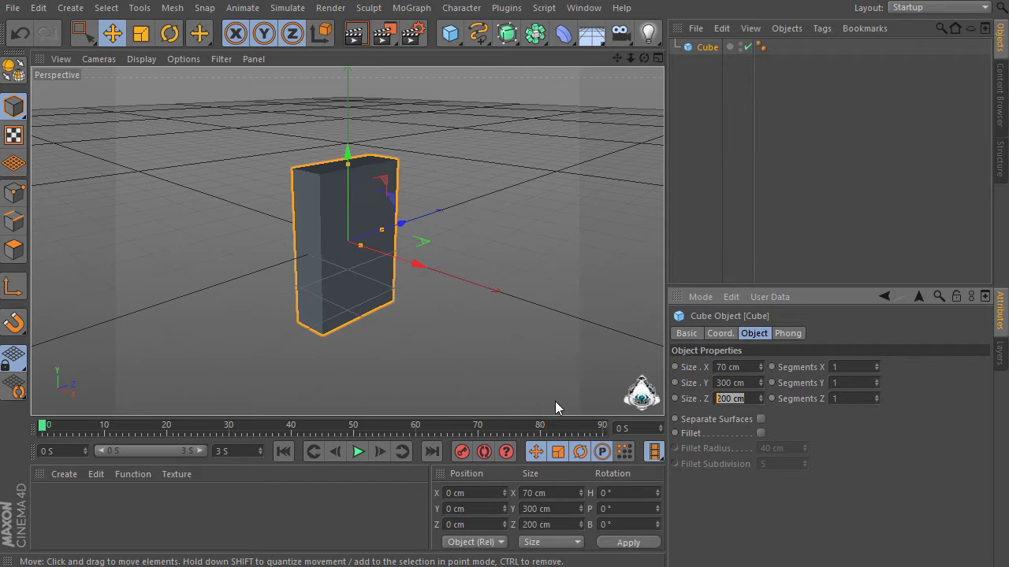
text(70)
key(Return)
- Set the cube's X, Y and Z segments to 10 each
click(751, 369)
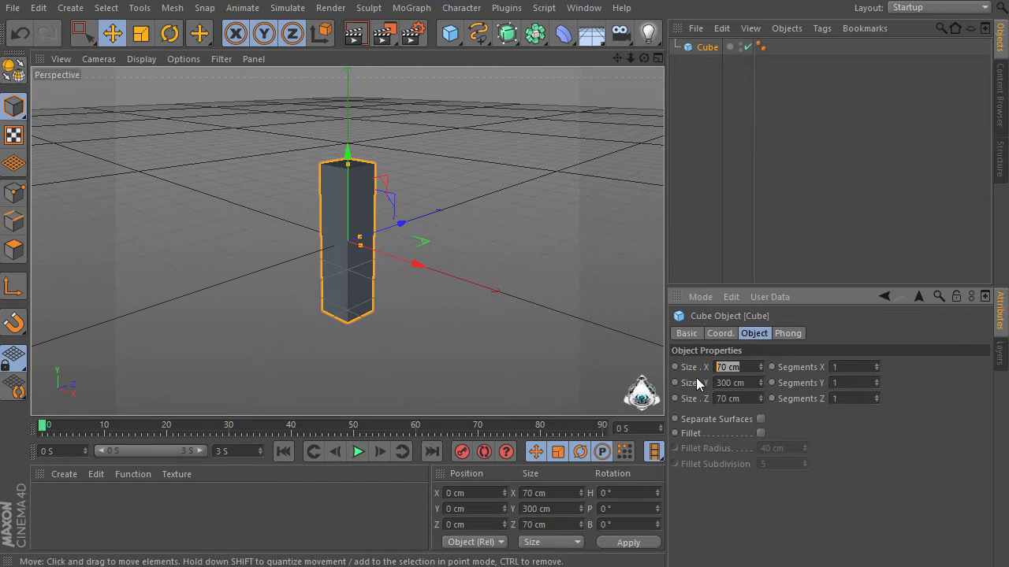
key(Tab)
key(Tab)
click(838, 368)
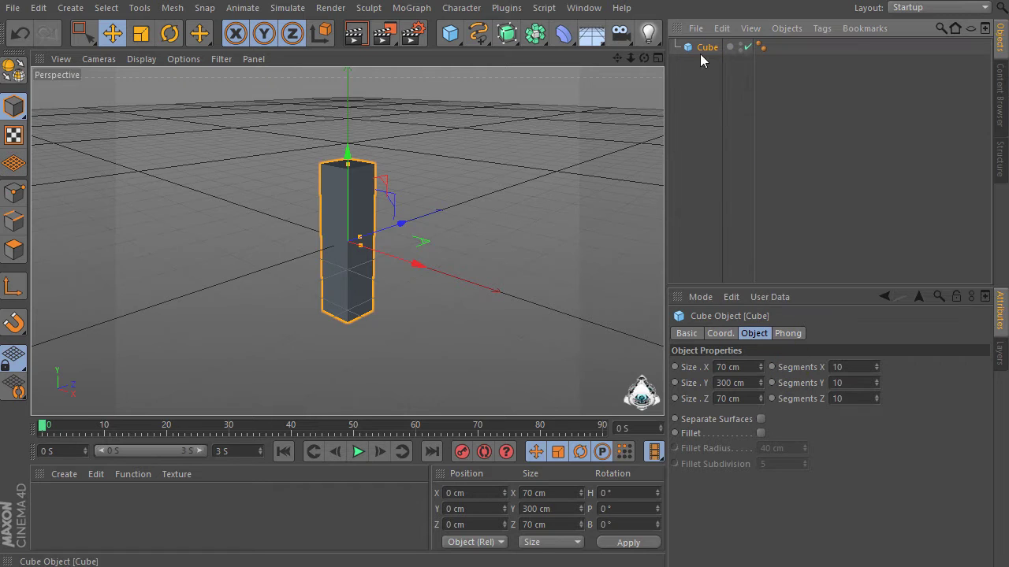
click(866, 366)
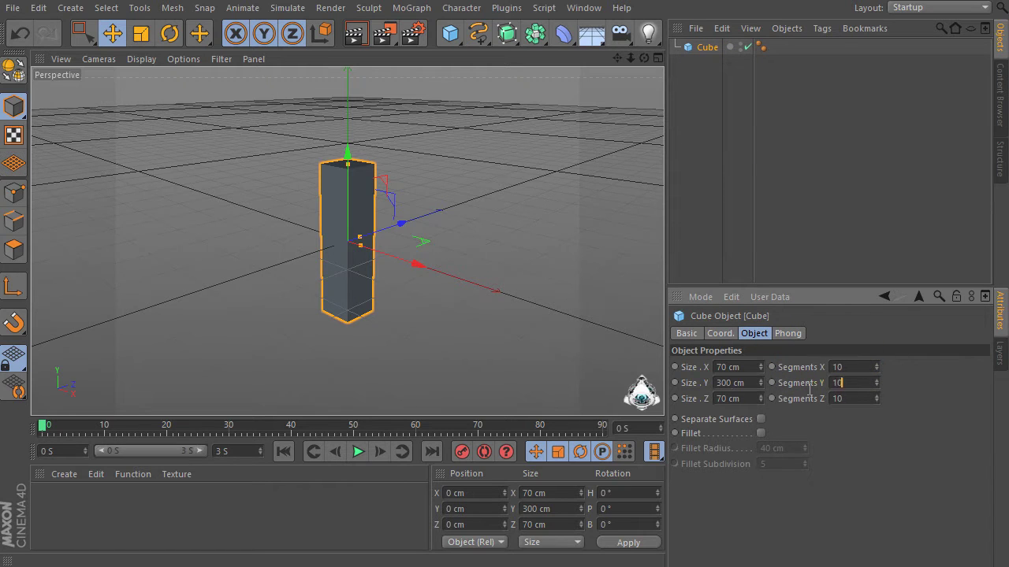
click(854, 399)
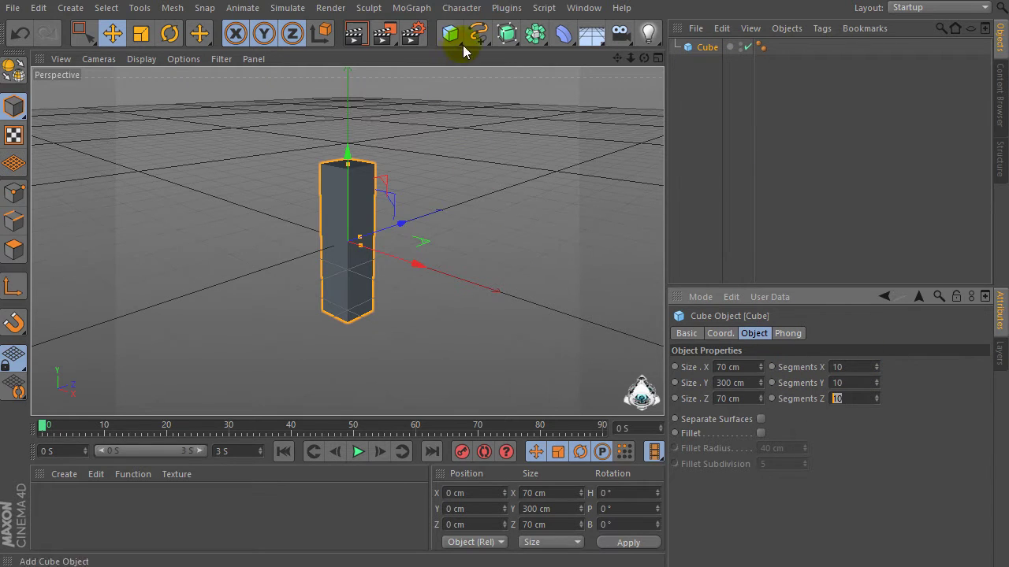
- Add a Twist deformer and make it a child of the cube
click(564, 34)
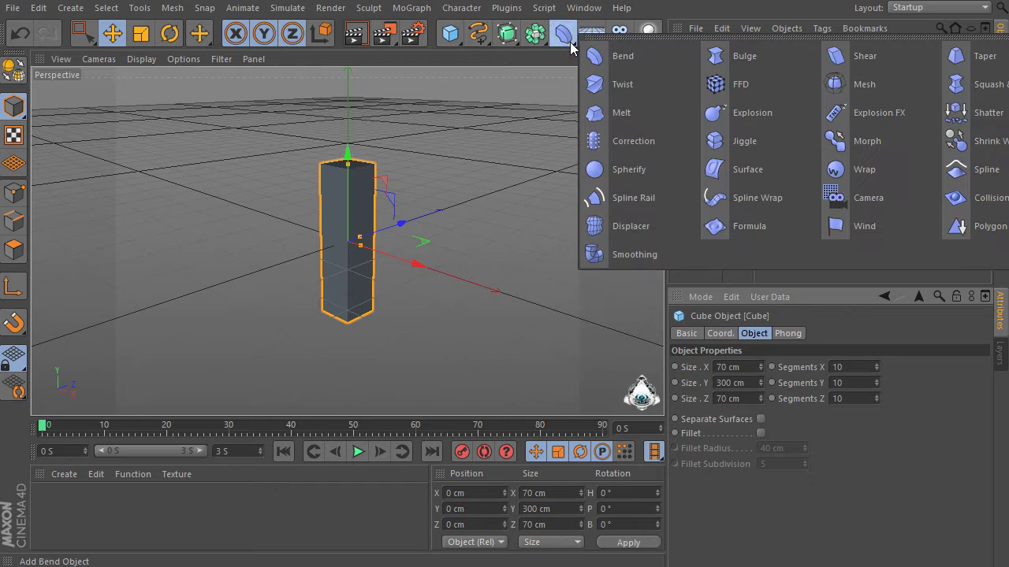
click(622, 84)
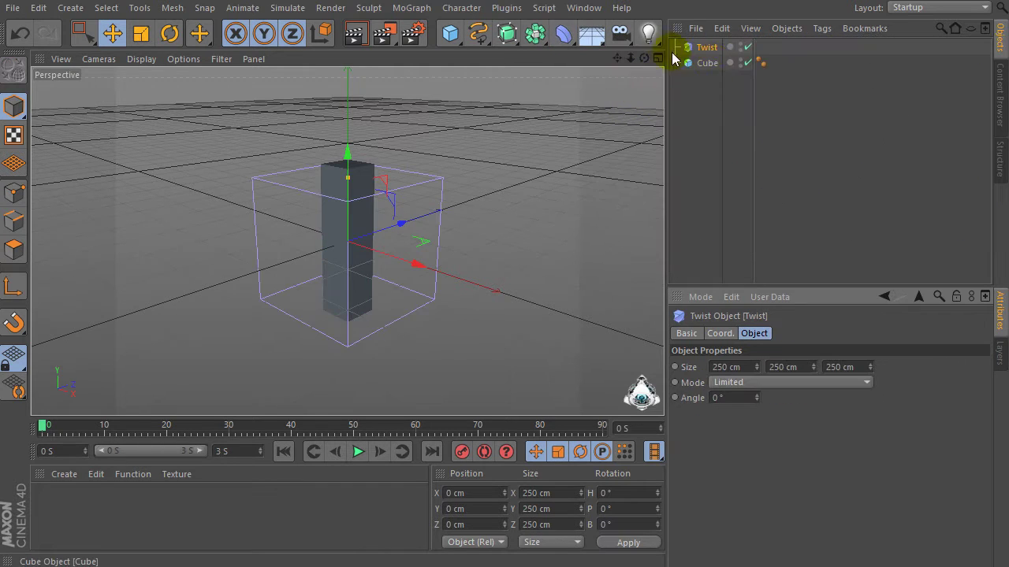
click(705, 48)
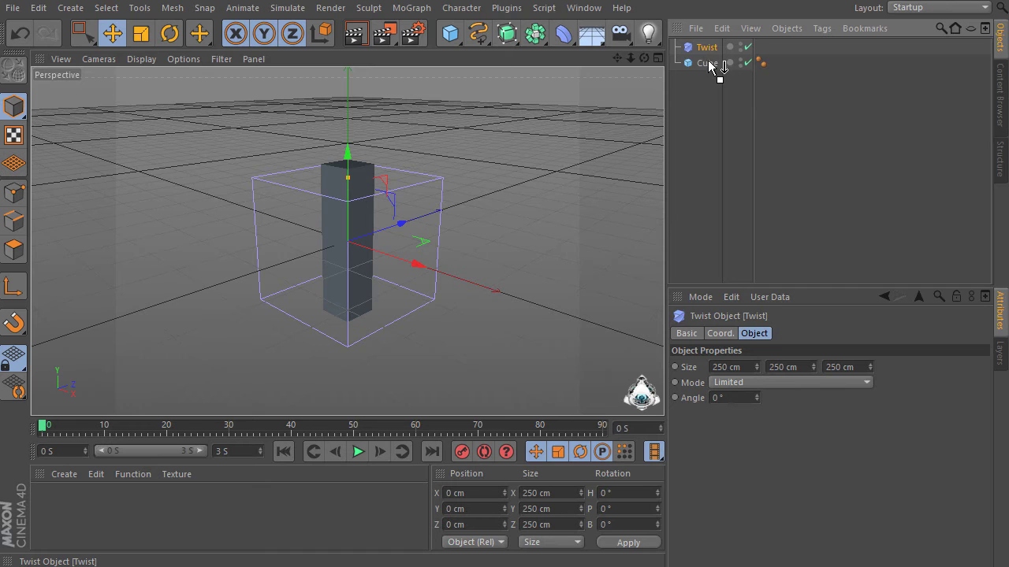
drag(707, 60, 709, 63)
click(704, 63)
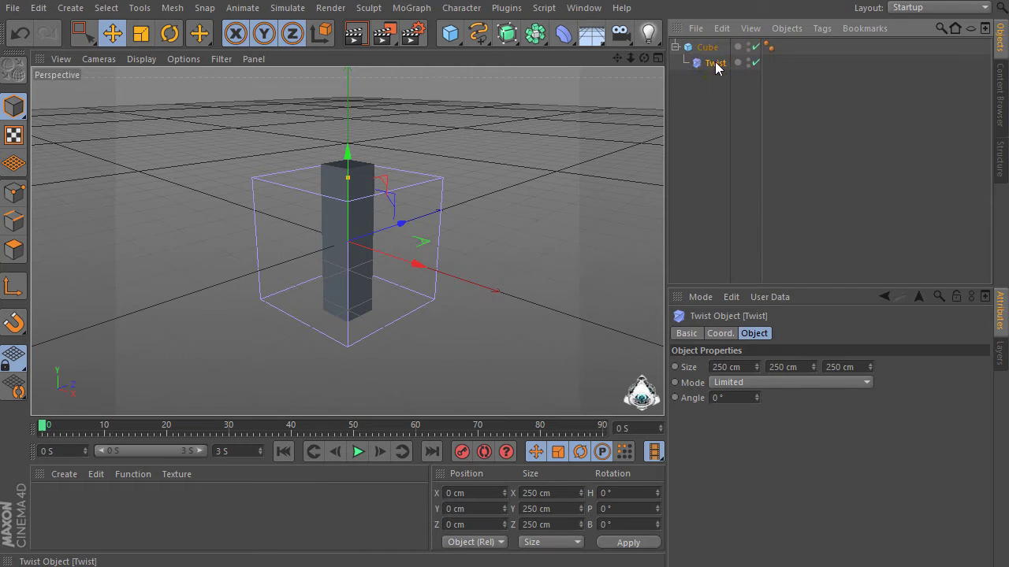
- Set the Twist deformer's angle to 360° and its mode to Unlimited
double_click(713, 398)
text(360)
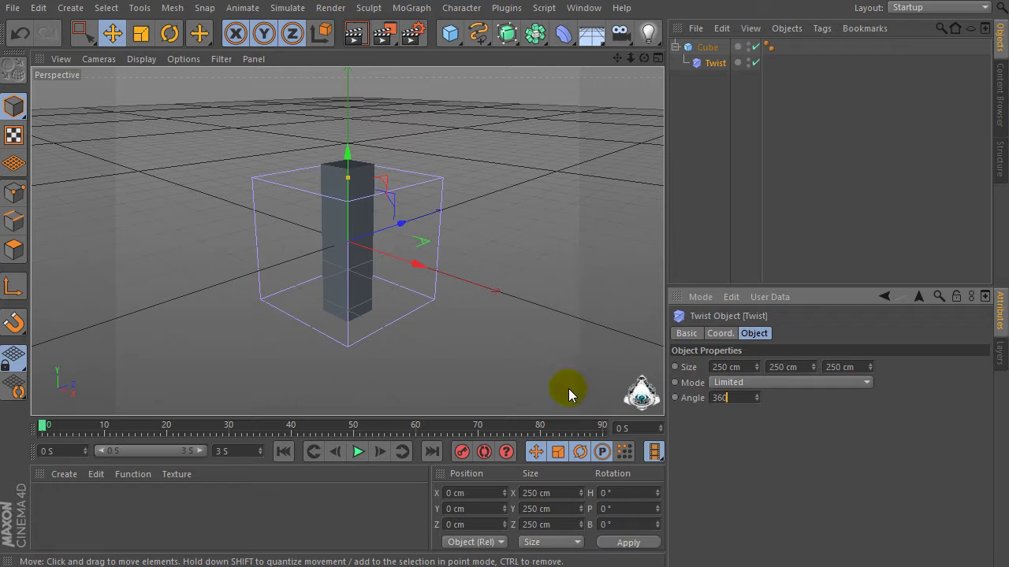
key(Return)
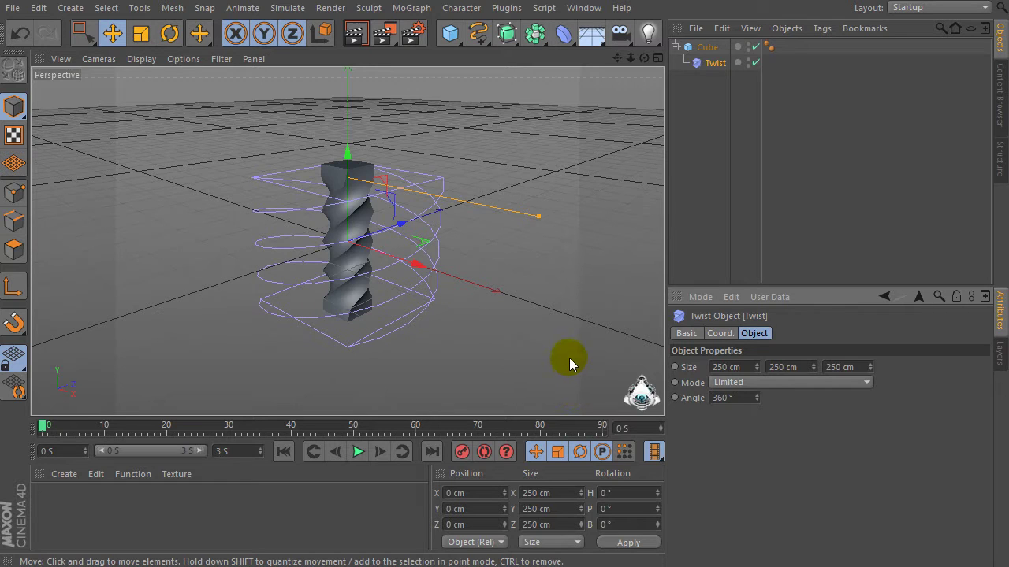
click(738, 387)
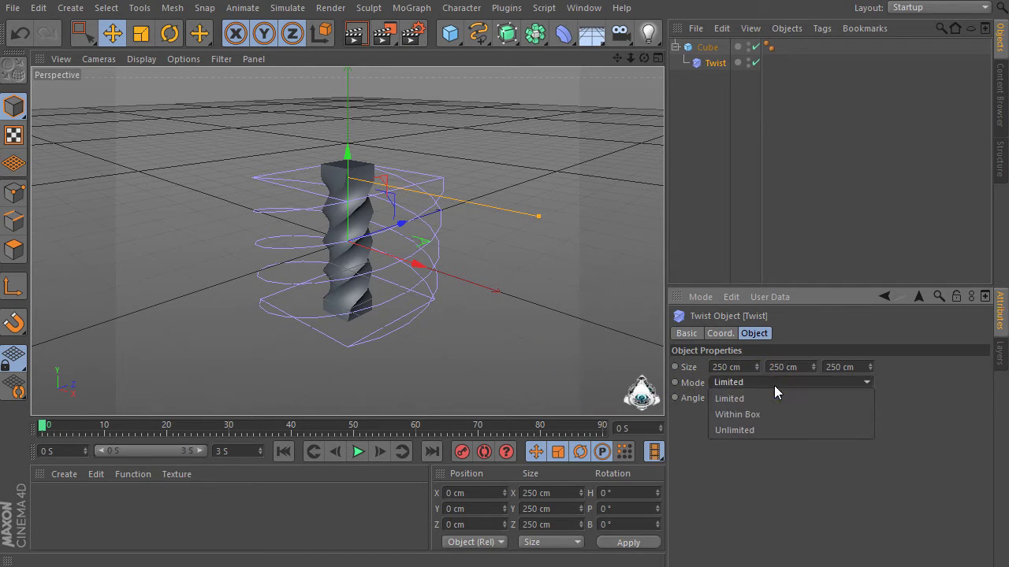
click(781, 430)
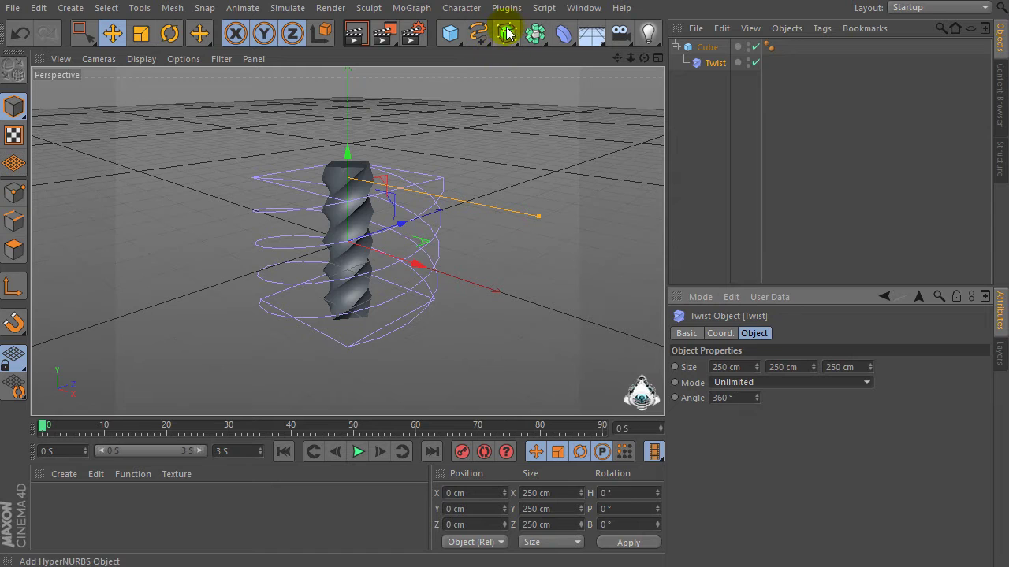
- Nest the twisted cube under a new HyperNURBS object and convert that HyperNURBS into an editable polygon object
drag(505, 37, 575, 58)
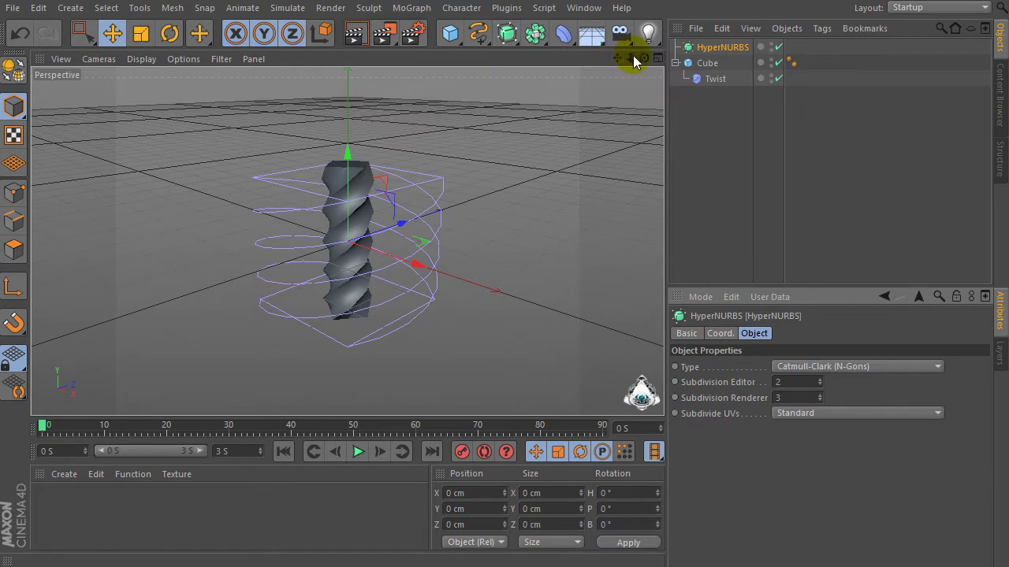
click(709, 63)
mouse_move(711, 68)
mouse_down()
mouse_move(709, 45)
mouse_move(716, 49)
mouse_up()
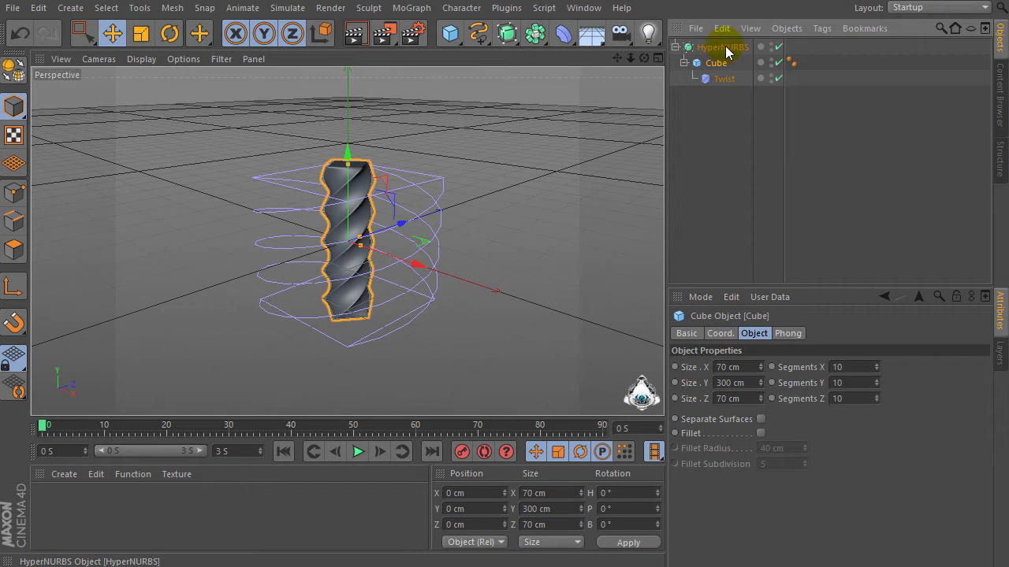
click(727, 46)
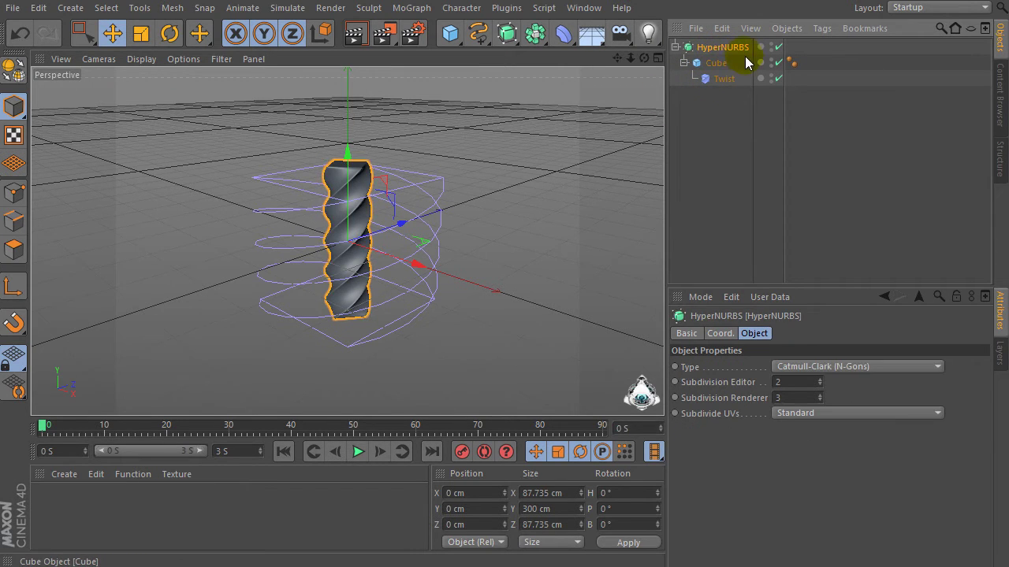
click(15, 70)
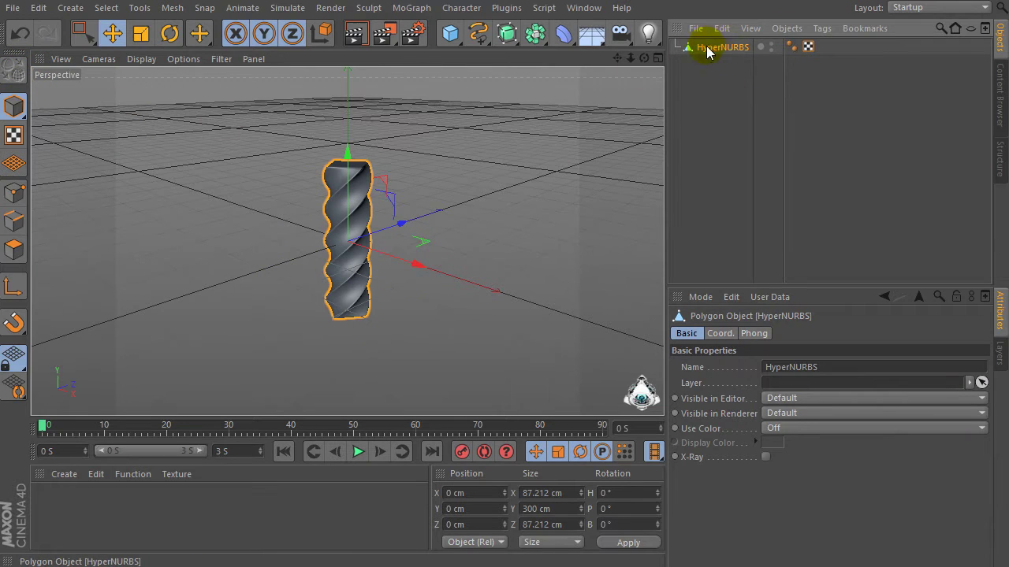
- Add a Bend deformer as a child of the HyperNURBS polygon object and set its strength to 309°
drag(644, 59, 300, 256)
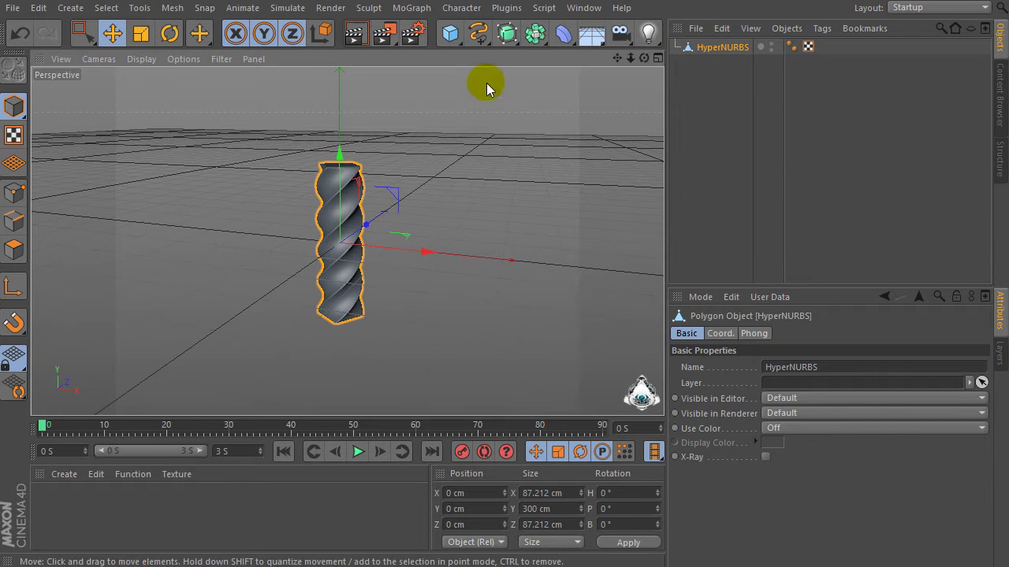
drag(570, 43, 706, 63)
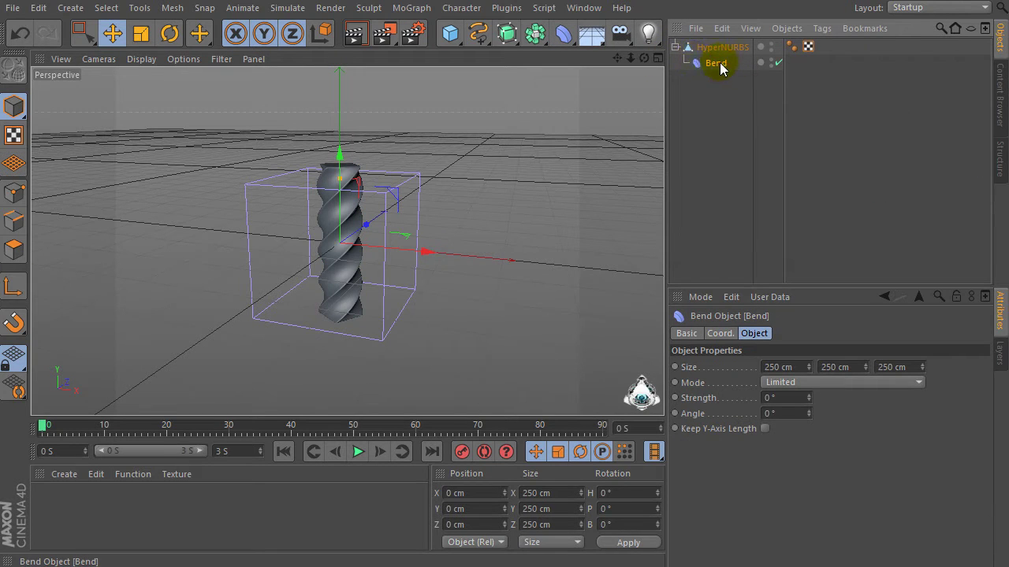
click(797, 400)
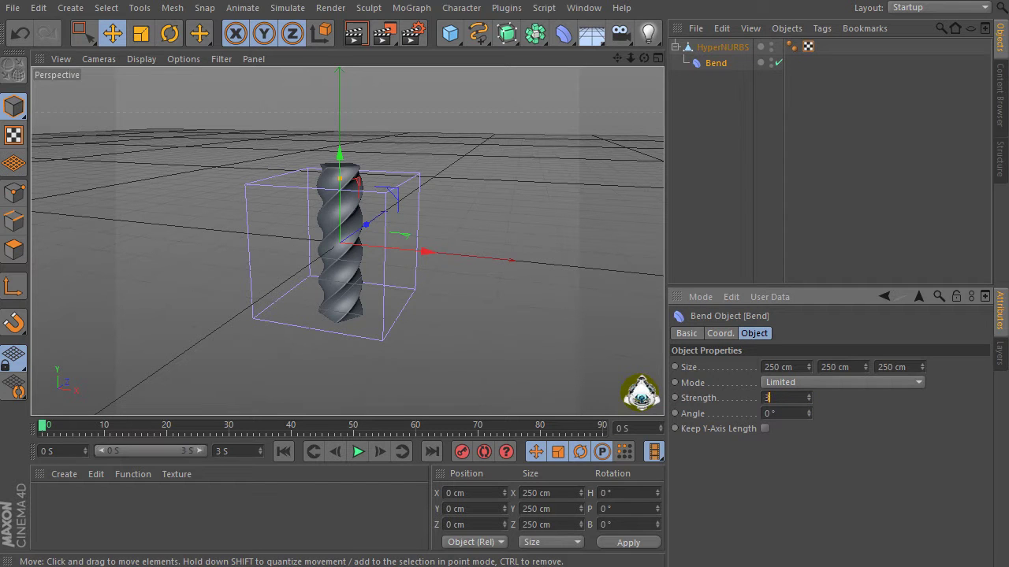
text(309)
key(Return)
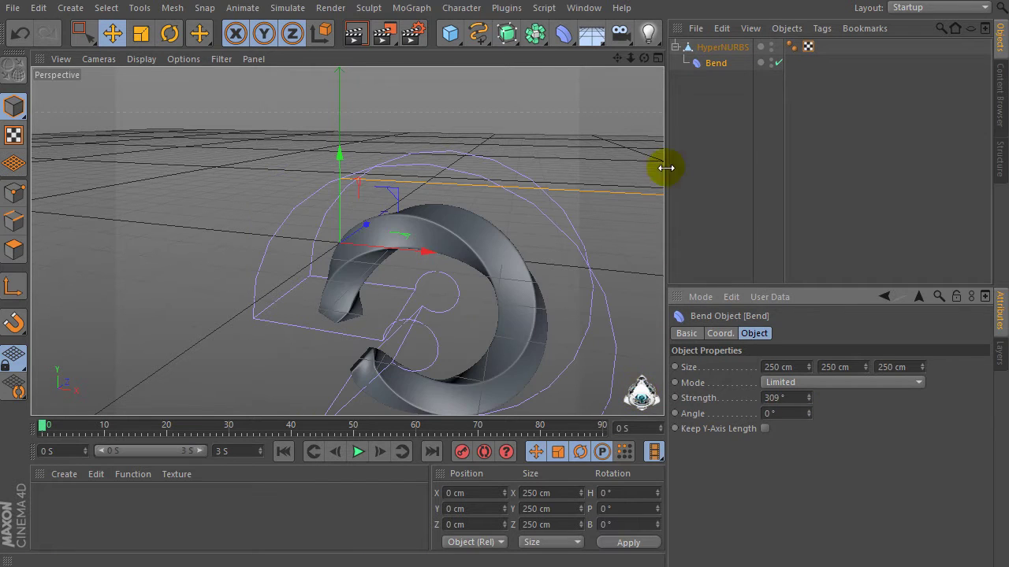
- Enable Keep Y-Axis Length on the Bend deformer and inspect the curled shape
alt+drag(346, 242, 346, 241)
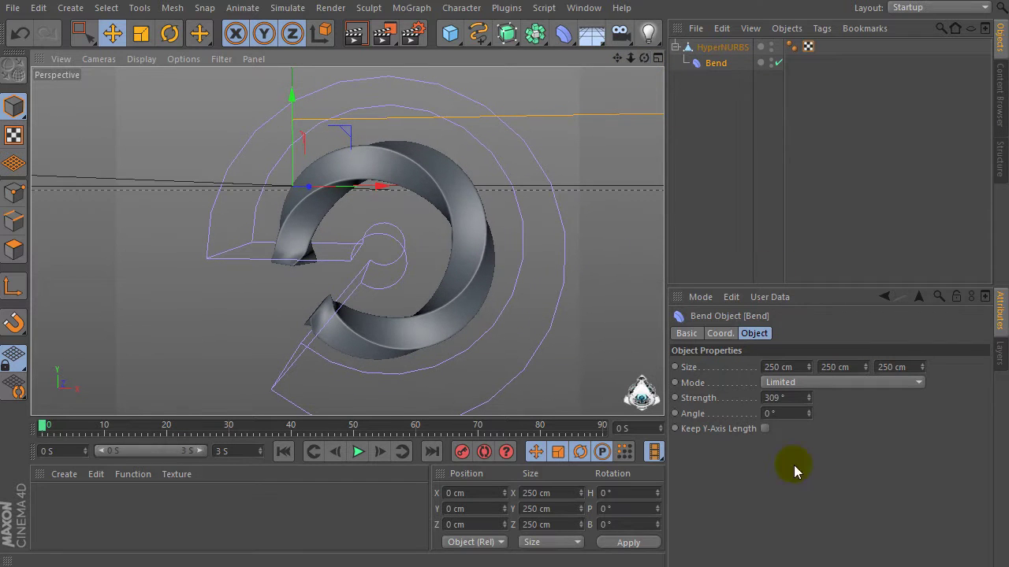
click(763, 429)
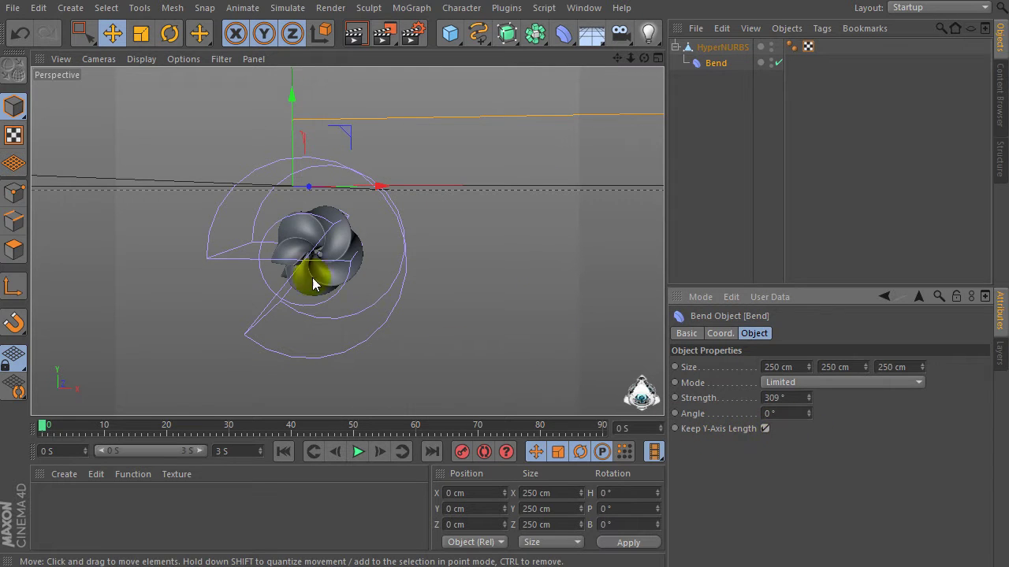
alt+drag(304, 275, 299, 163)
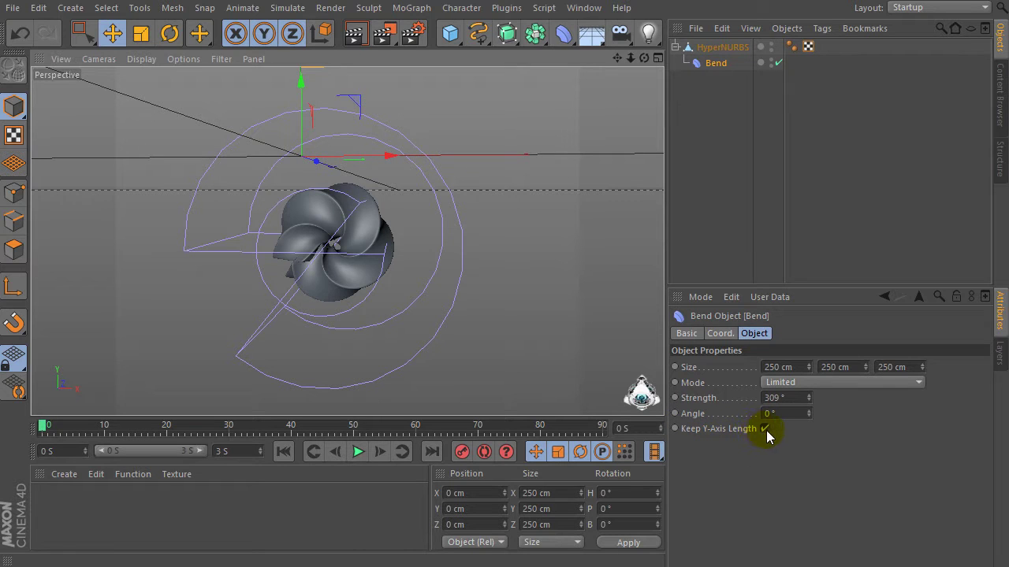
- Add a Shear deformer and make it a child of the HyperNURBS polygon object, above the Bend deformer
click(562, 33)
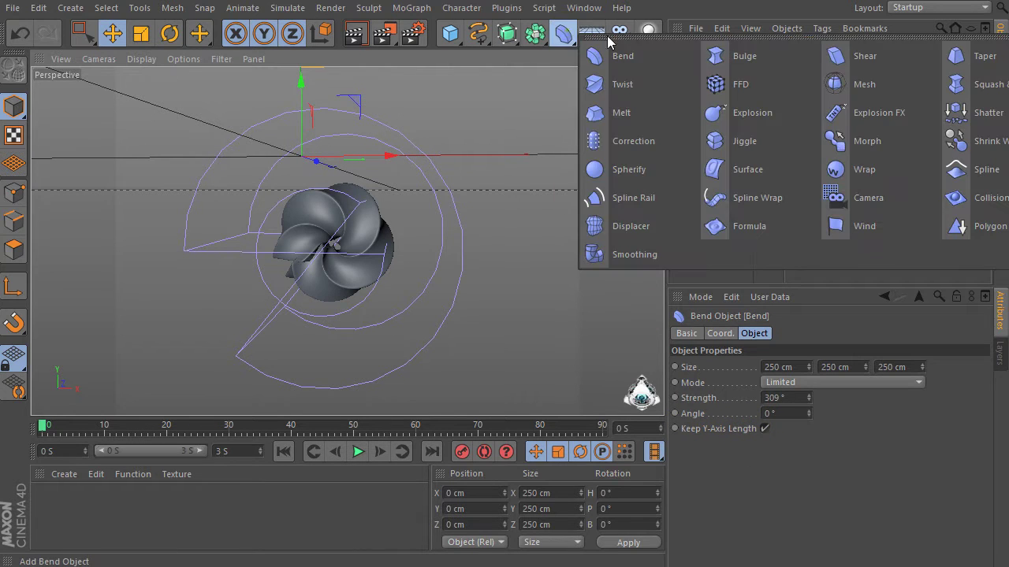
click(866, 56)
drag(709, 47, 716, 72)
- Rotate the Shear deformer to a pitch of 90°
drag(630, 59, 615, 58)
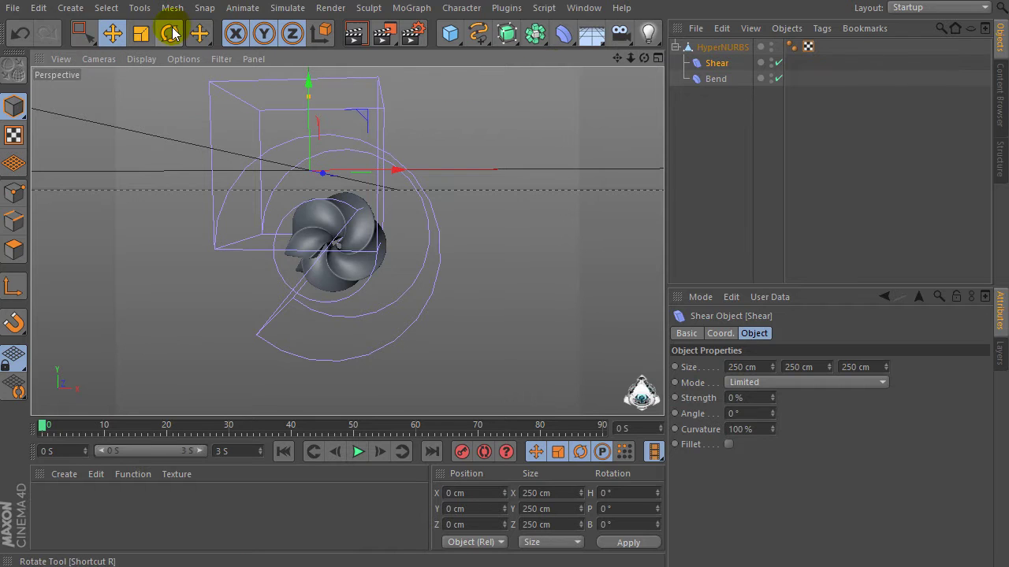
click(169, 38)
mouse_move(228, 148)
mouse_down()
mouse_move(236, 176)
mouse_move(368, 197)
mouse_move(396, 244)
mouse_move(304, 169)
mouse_move(299, 148)
mouse_move(304, 317)
mouse_up()
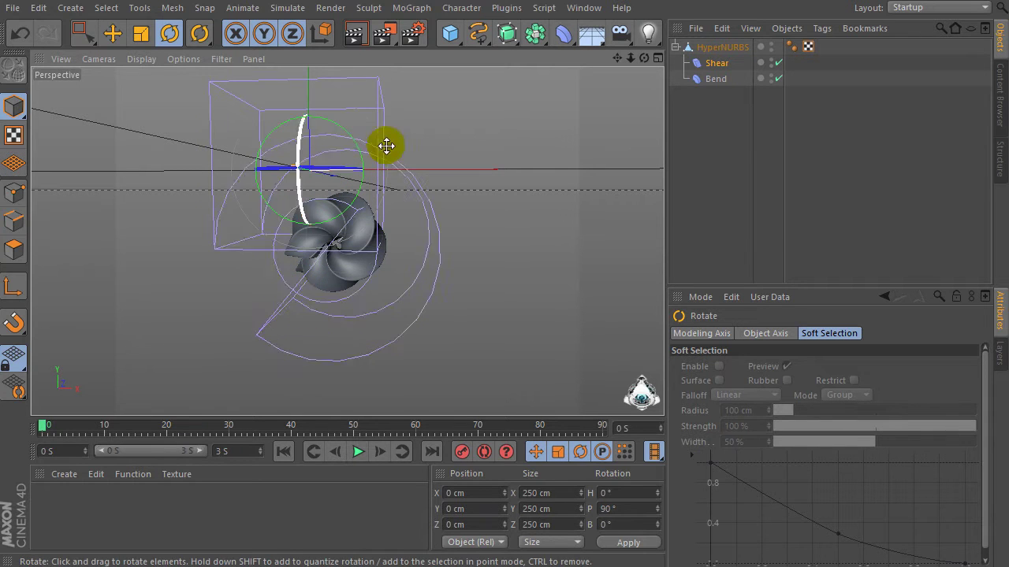
- Set the Shear deformer's strength to 100% and its angle to 250°
drag(643, 59, 640, 95)
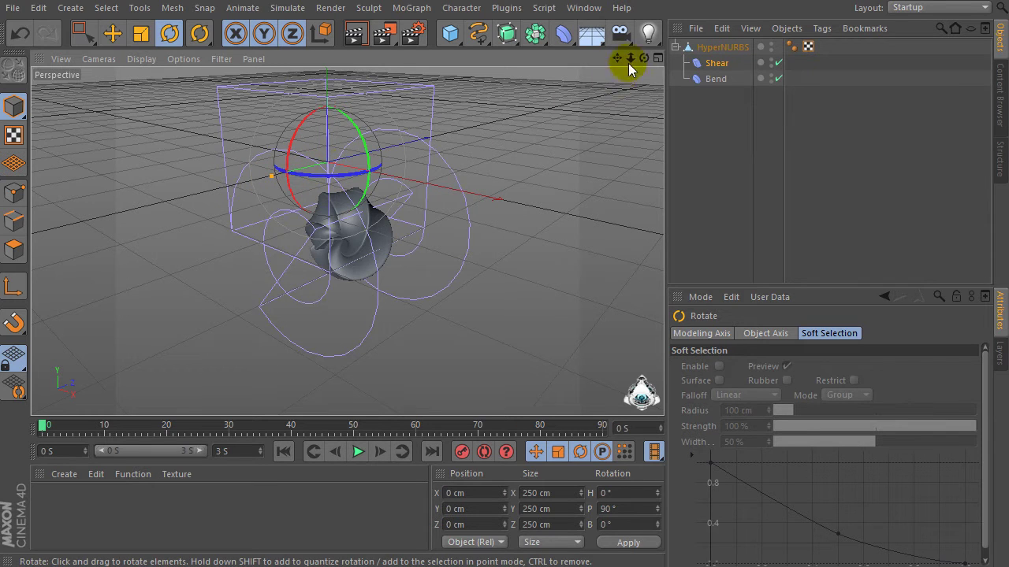
drag(645, 57, 639, 64)
click(717, 64)
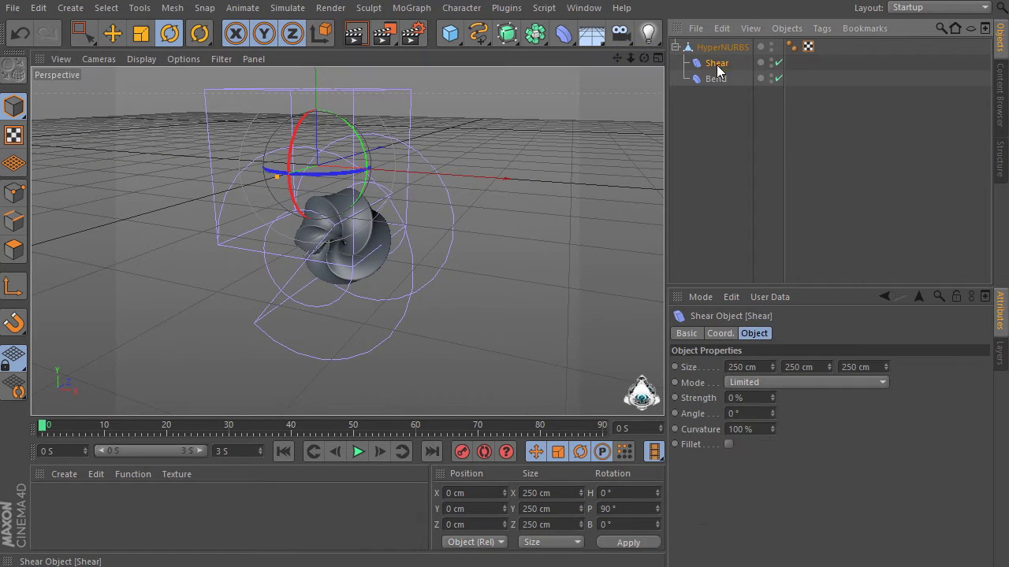
click(750, 397)
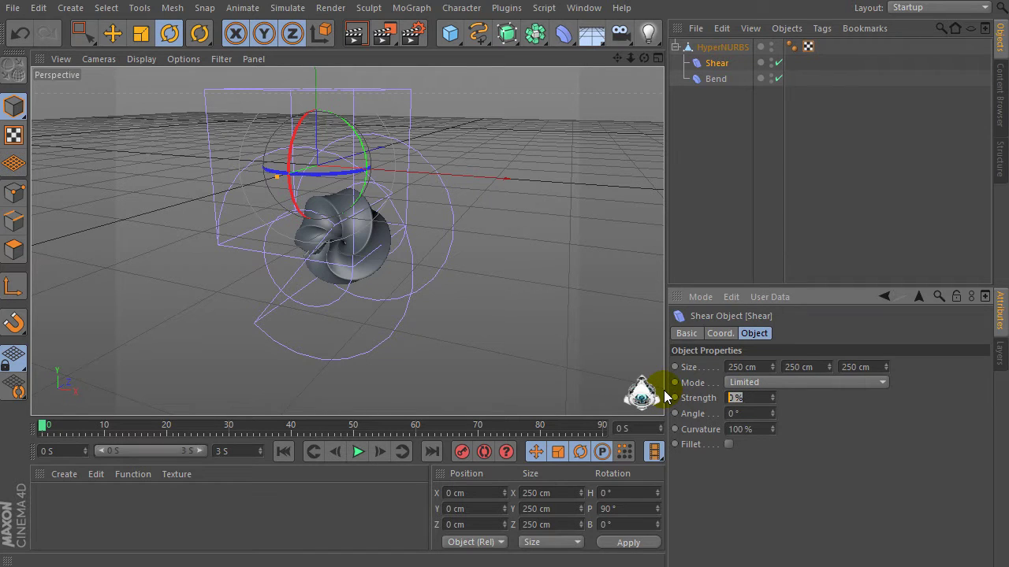
text(1)
text(250)
key(Return)
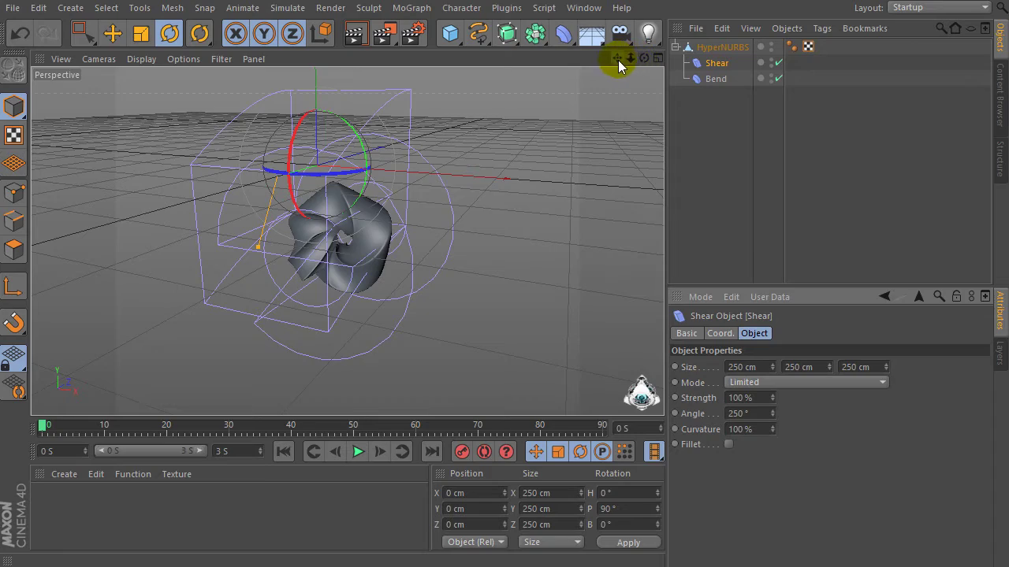
- Examine the twisted ring from several angles and review the Shear and Bend deformer settings
drag(618, 60, 619, 125)
scroll(405, 198, up, 1)
scroll(355, 259, up, 2)
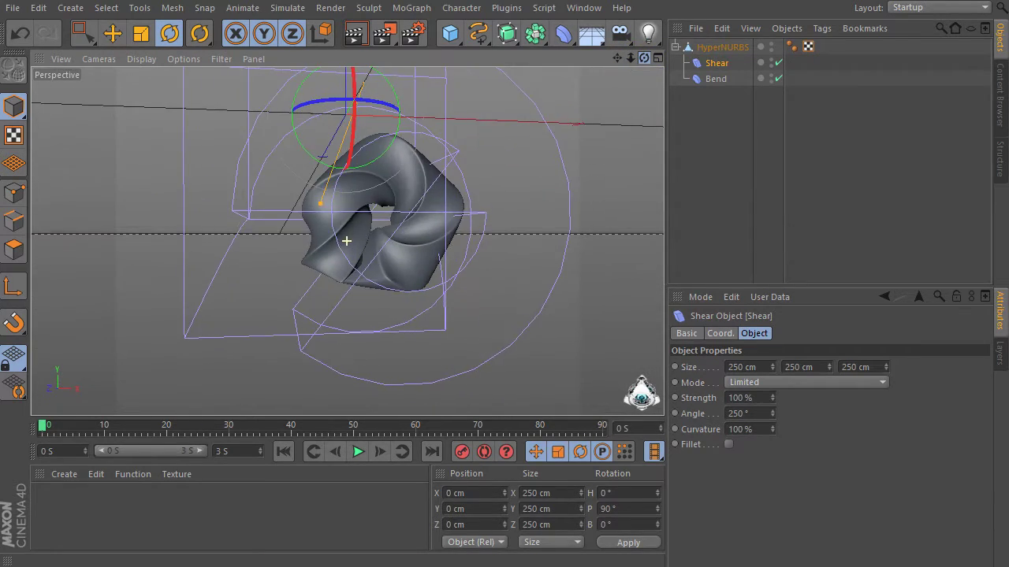
click(758, 414)
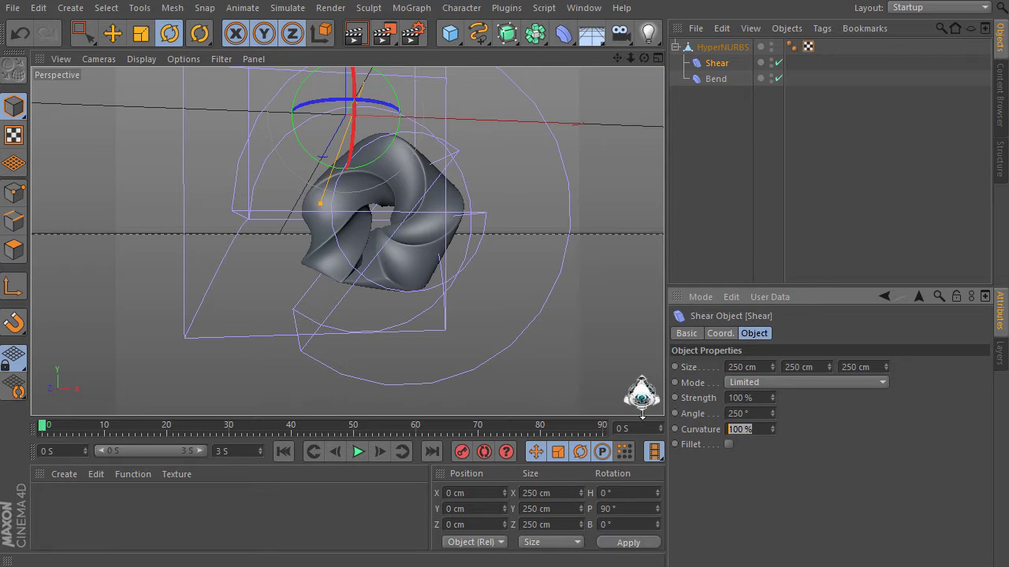
click(716, 79)
click(794, 395)
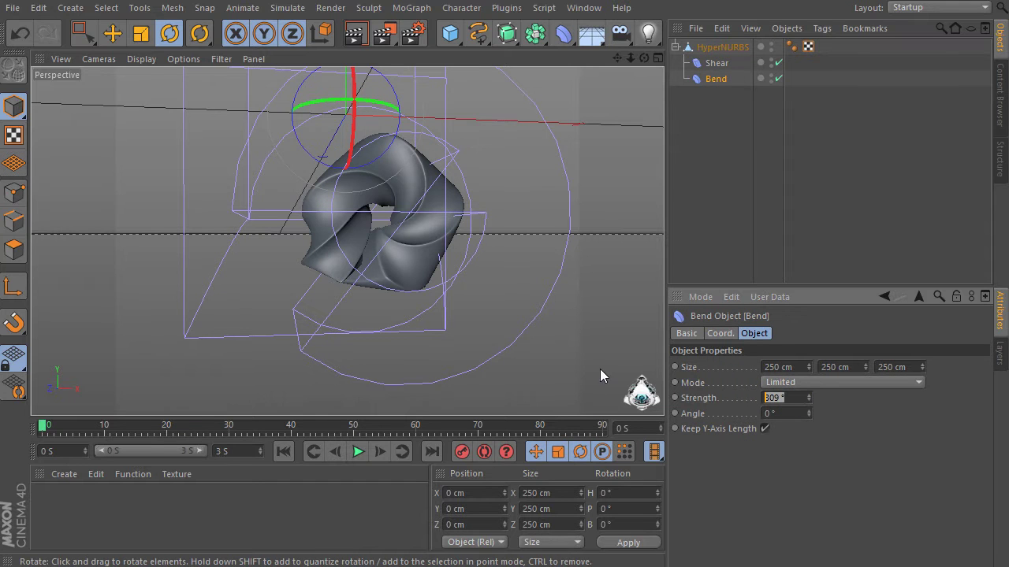
drag(644, 57, 636, 119)
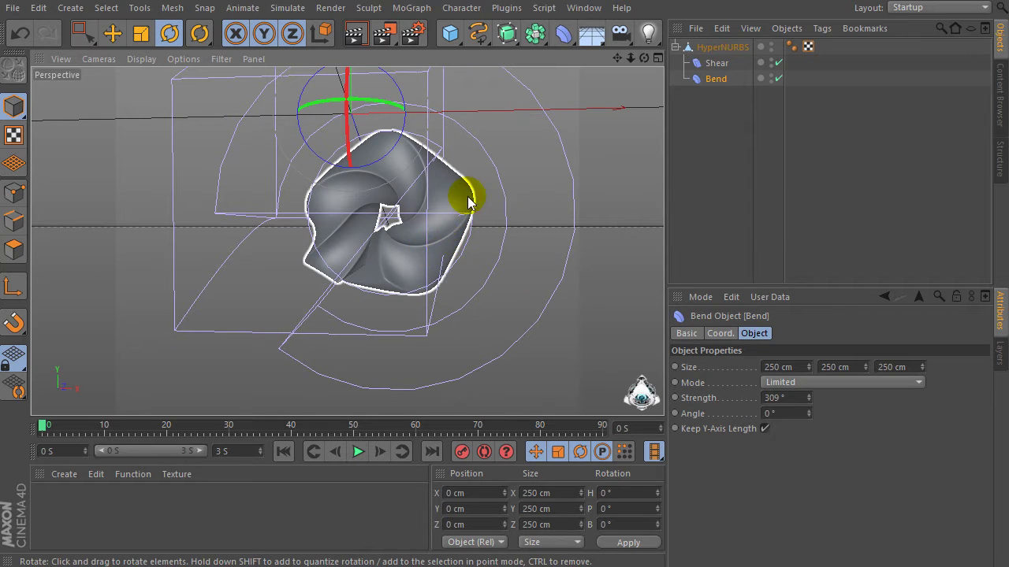
- Draw an L-shaped linear spline in the Right view, behind and beneath the ring, and level its floor end at about Y -310.5 cm
middle_click(514, 155)
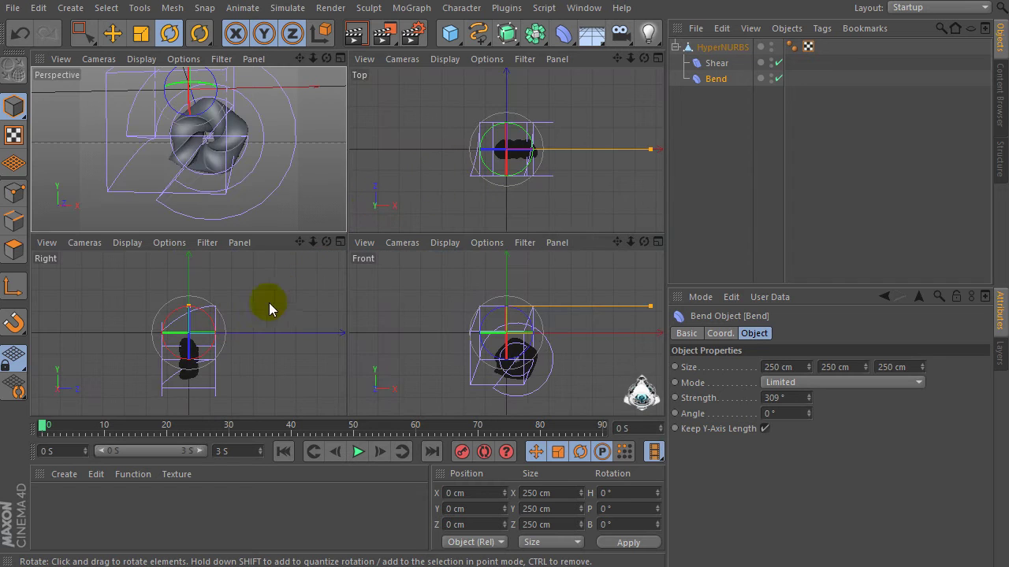
drag(300, 242, 359, 161)
click(476, 32)
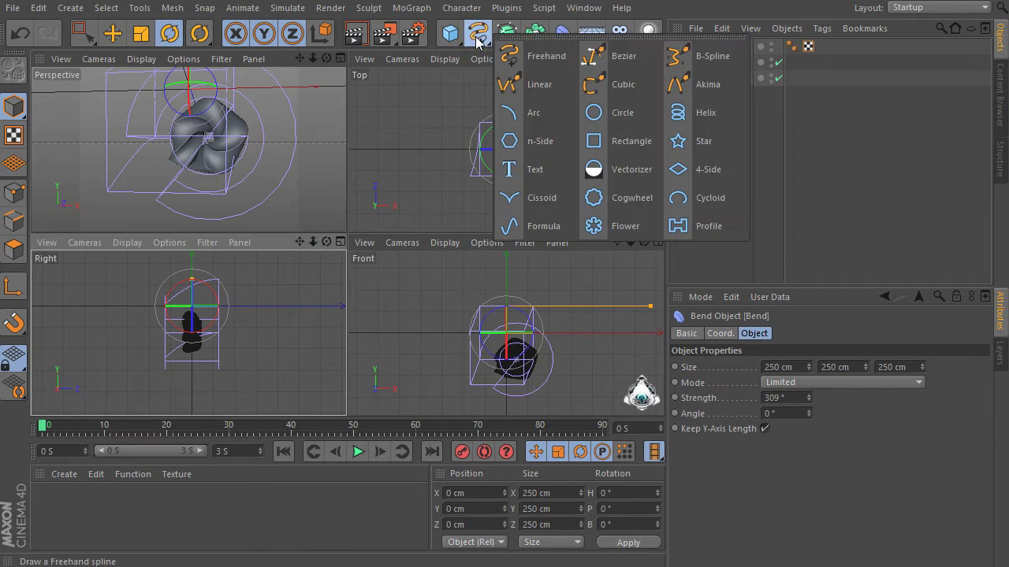
click(540, 85)
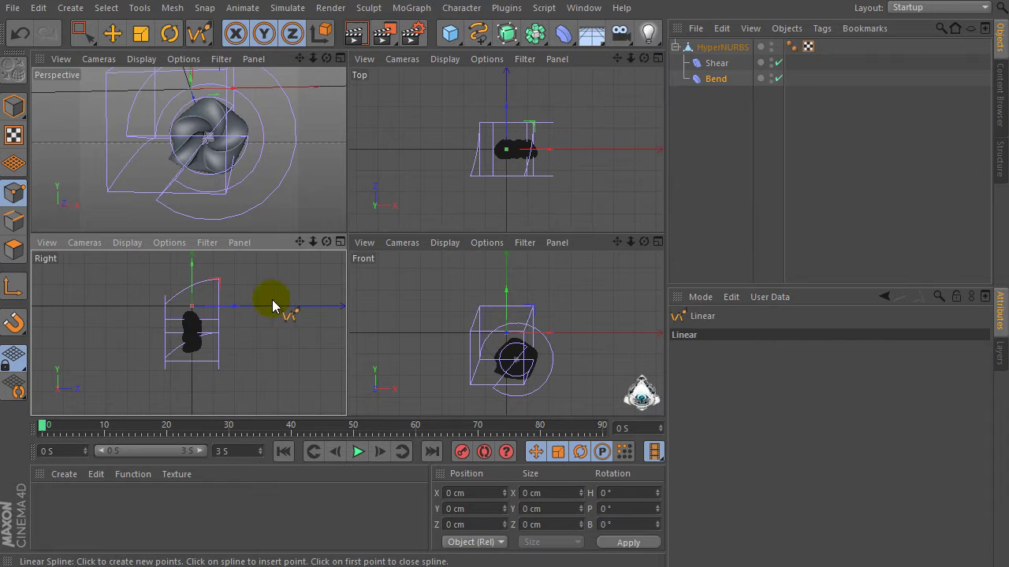
click(234, 263)
click(234, 374)
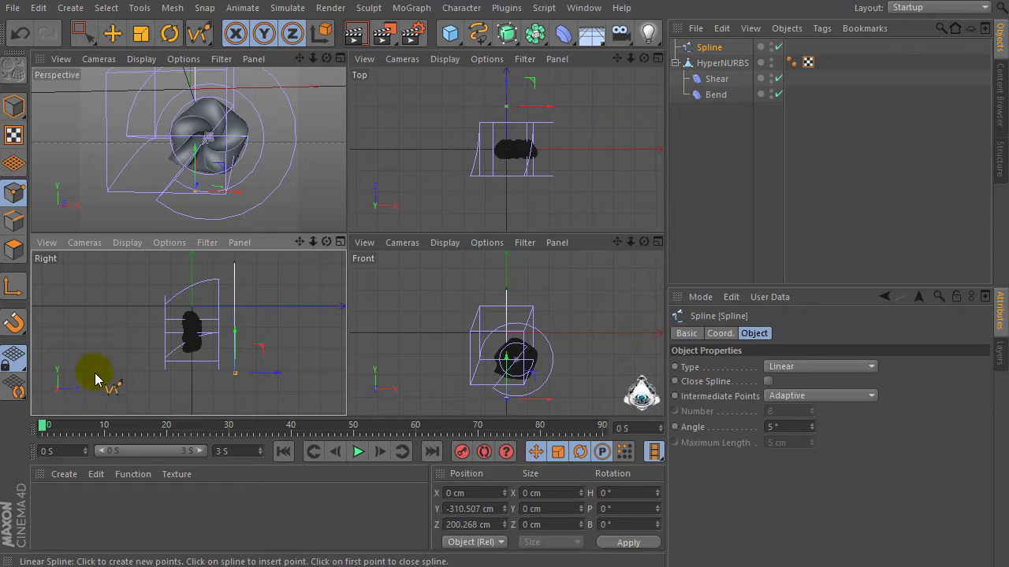
click(63, 371)
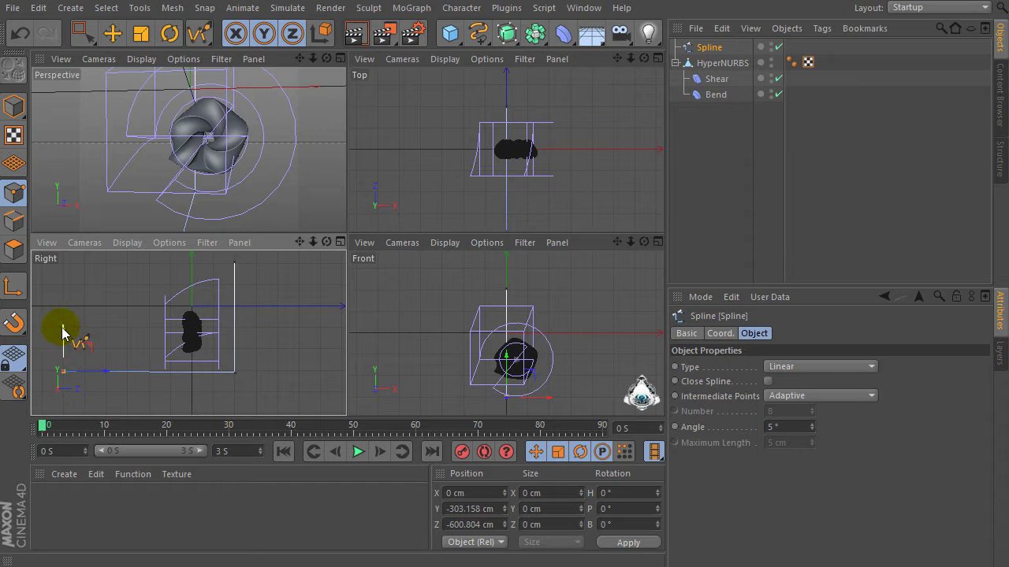
click(63, 333)
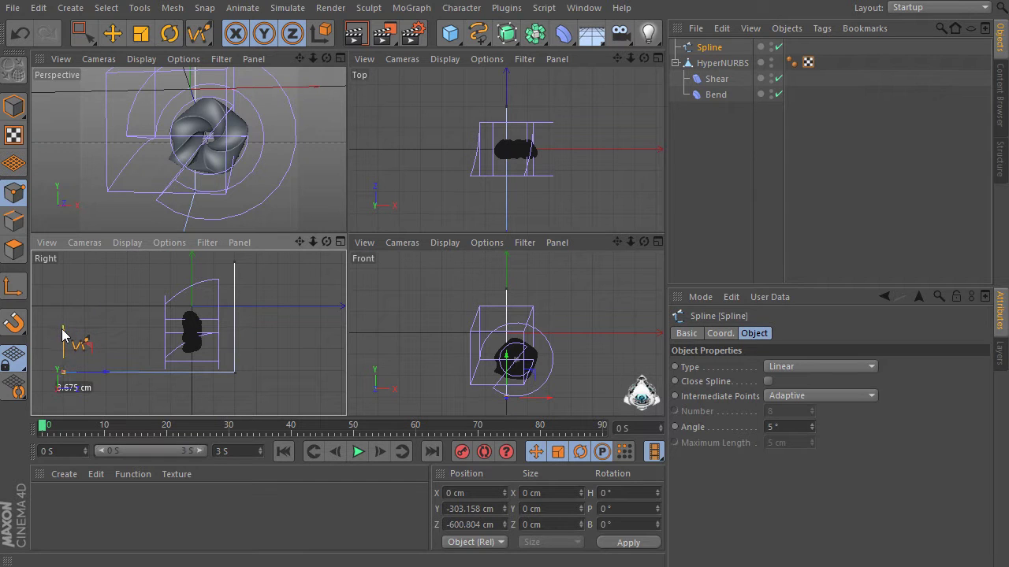
- Create a point midway along each leg of the L-shaped spline and set the spline's type to B-Spline
right_click(88, 282)
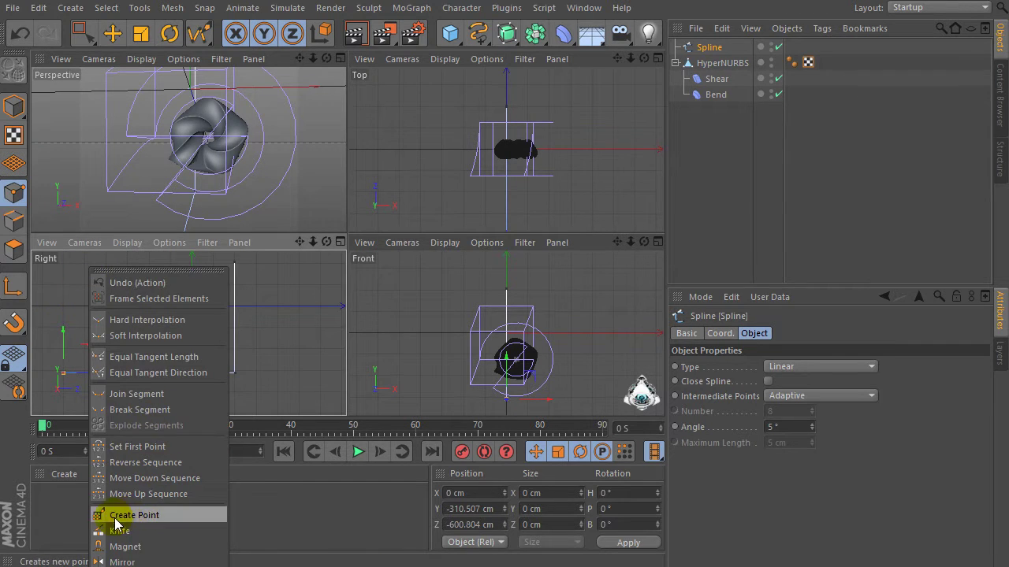
click(179, 516)
click(235, 329)
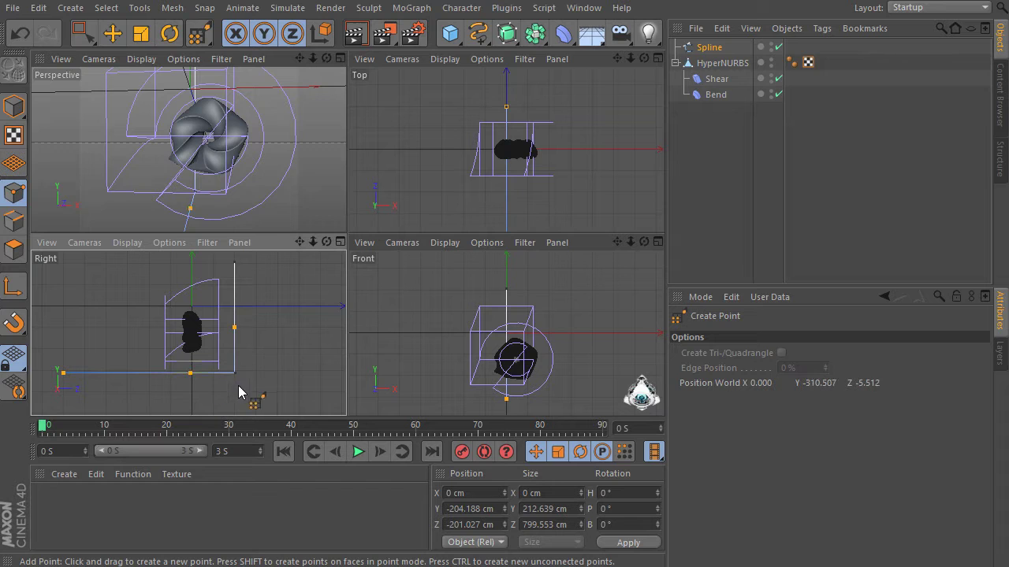
click(707, 47)
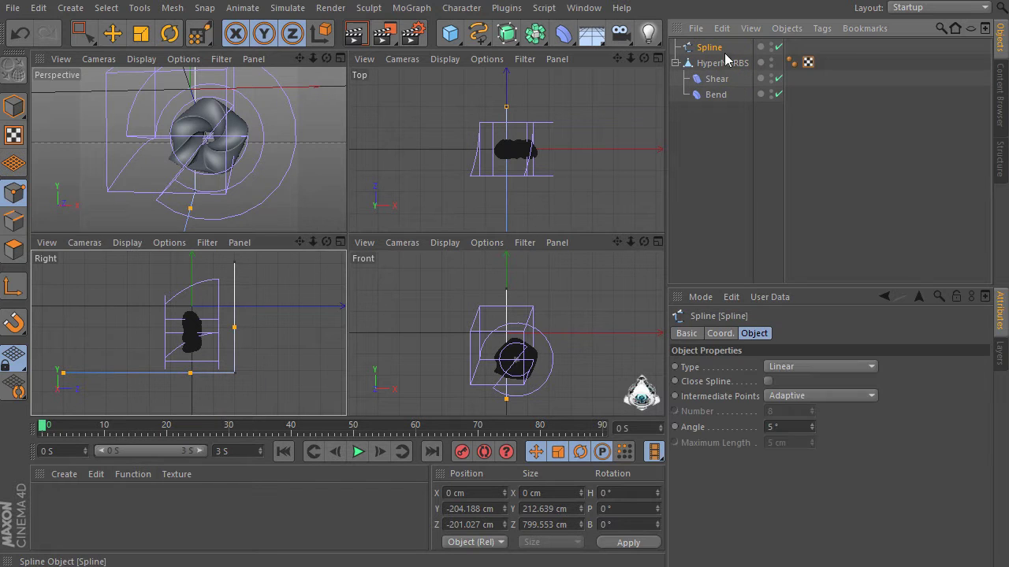
click(787, 367)
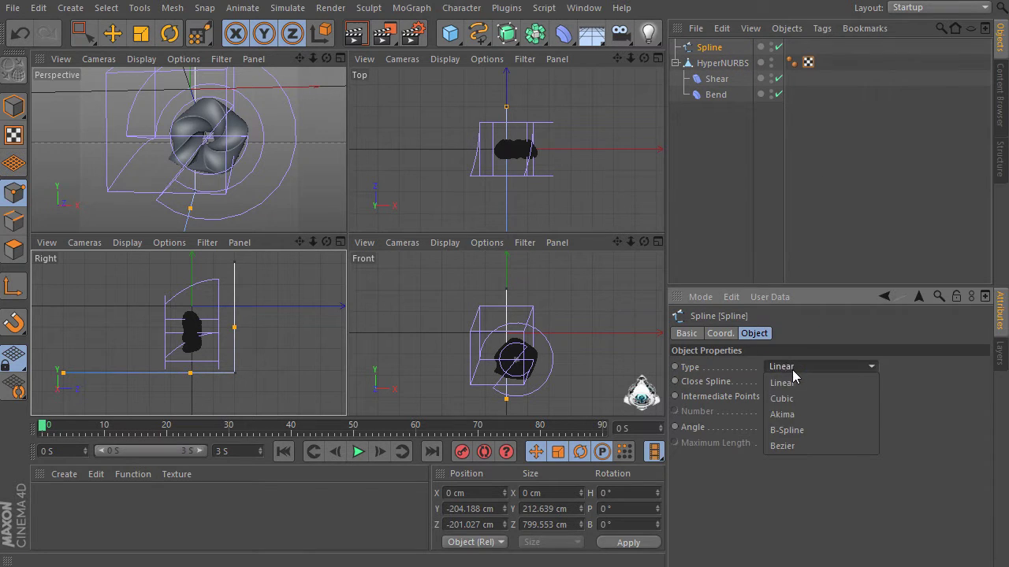
click(796, 428)
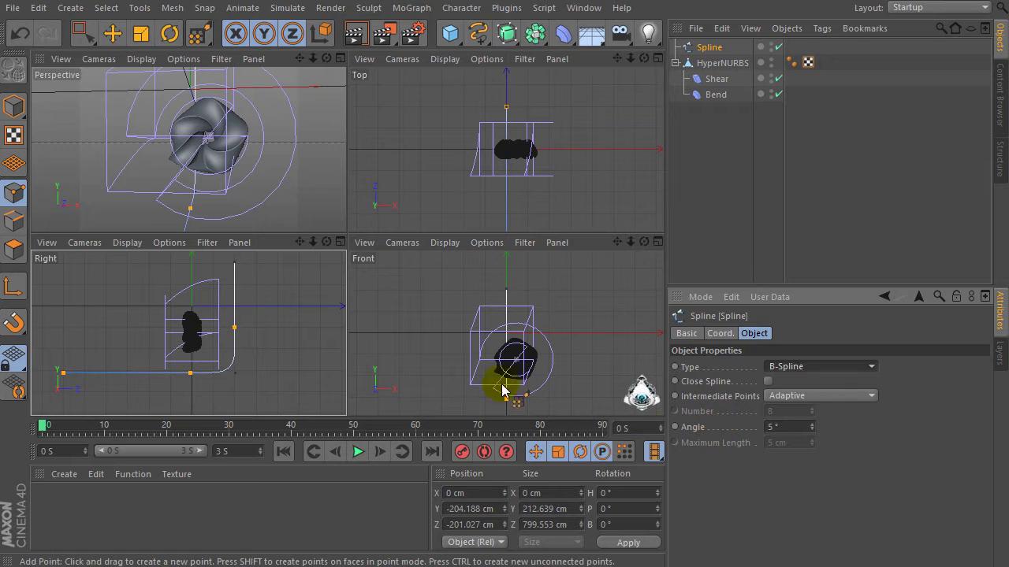
- Move the whole spline along the X axis in the Perspective view to about -635 cm
middle_click(250, 124)
drag(631, 58, 221, 224)
click(114, 36)
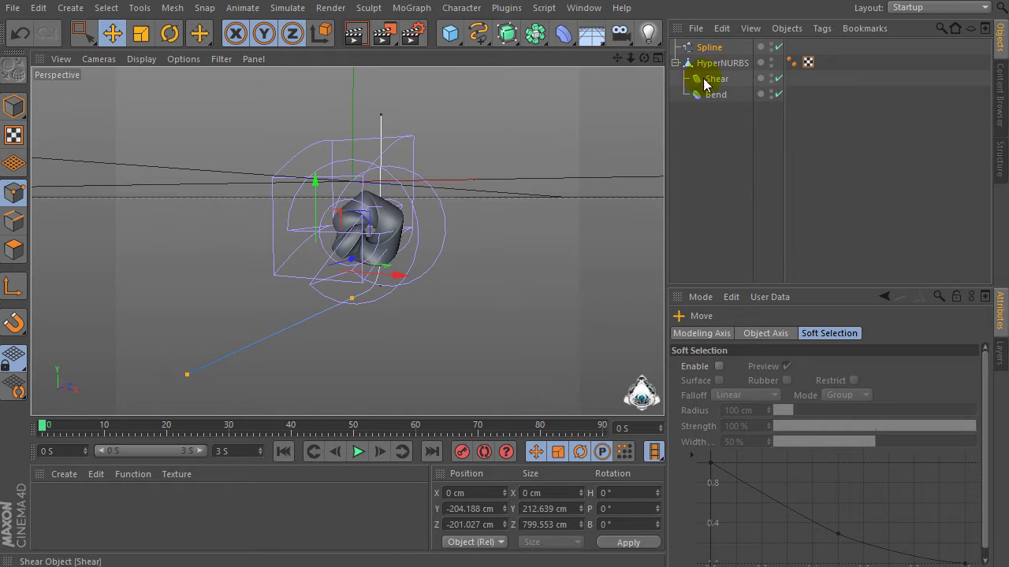
click(13, 105)
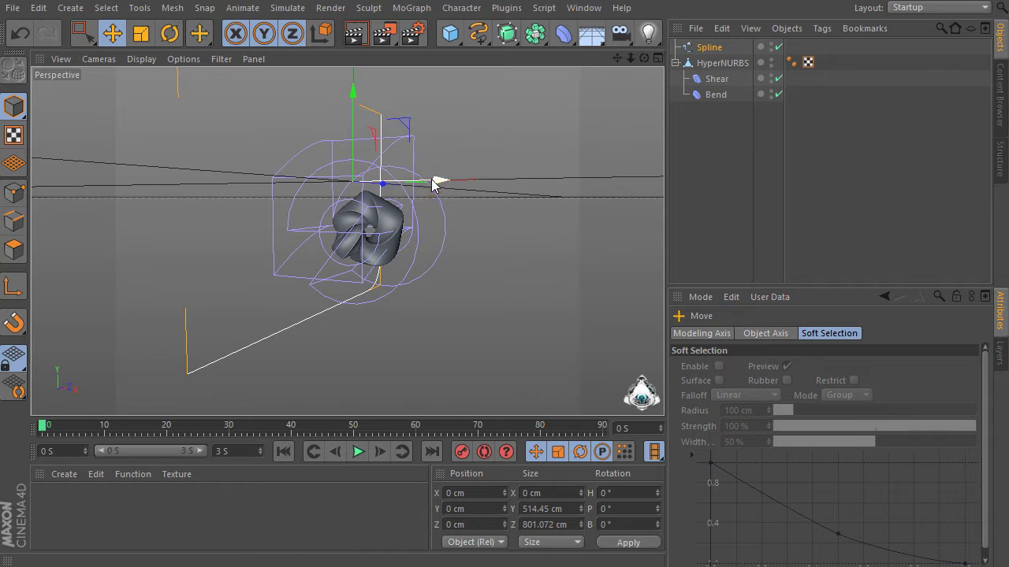
drag(434, 181, 240, 172)
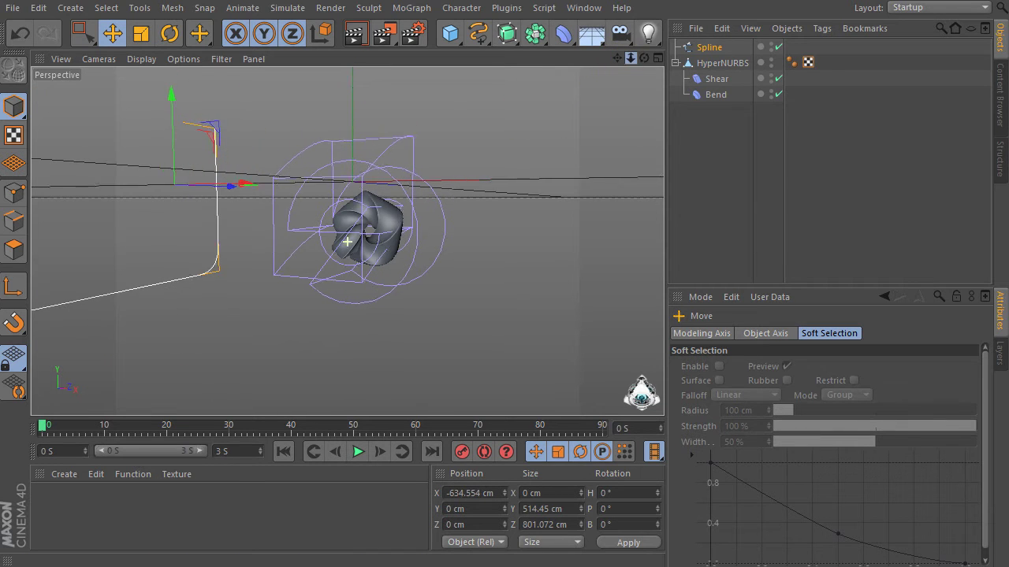
- Duplicate the spline and move the copy to the other side of the ring, at about X 599 cm
drag(644, 58, 635, 58)
drag(709, 54, 693, 37)
ctrl+drag(694, 46, 698, 45)
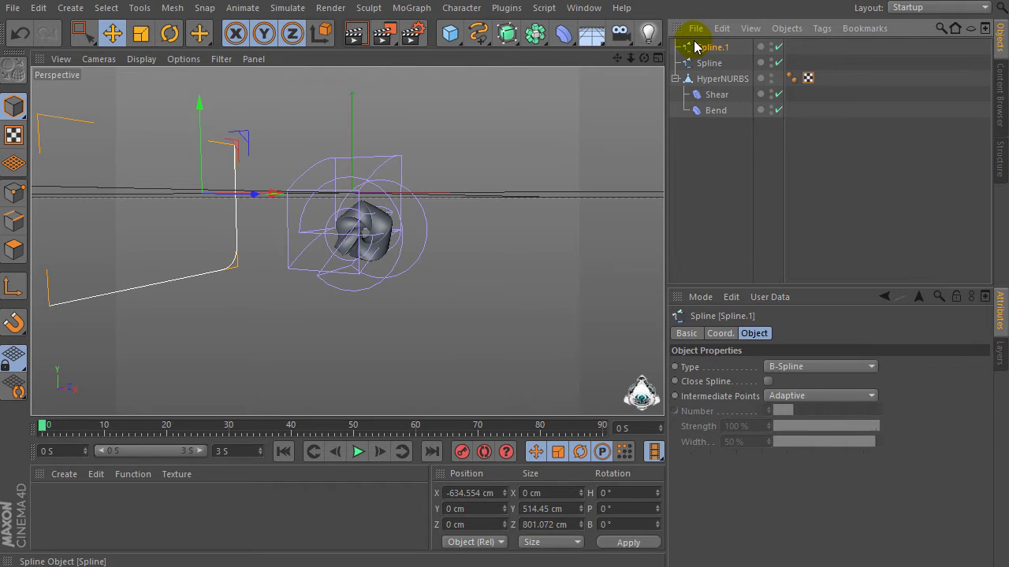
drag(285, 192, 664, 140)
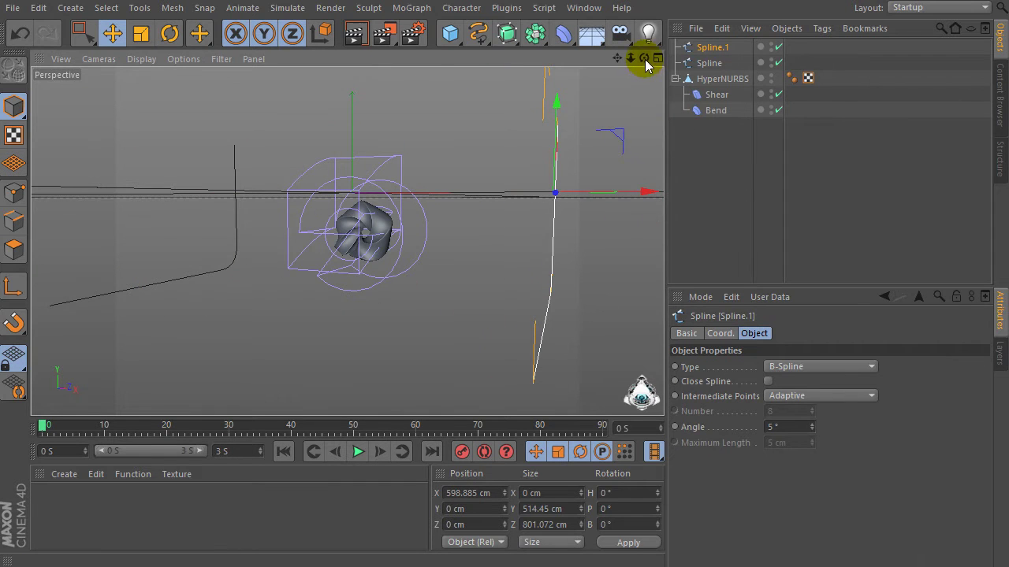
- Loft both splines into a backdrop with a Loft NURBS and shift it to about X 54, Y 75, Z 165 cm
drag(644, 58, 603, 98)
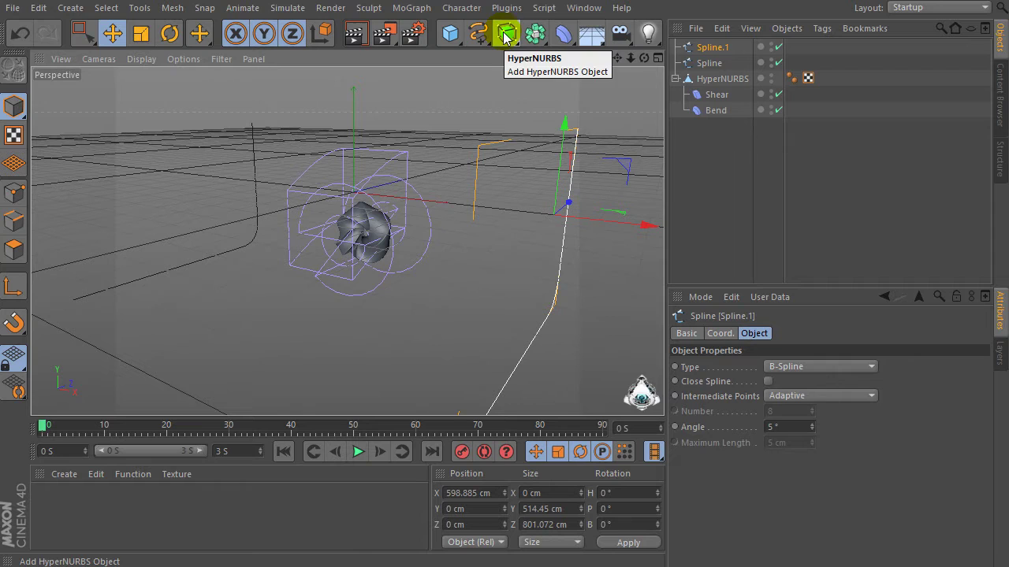
drag(505, 37, 663, 87)
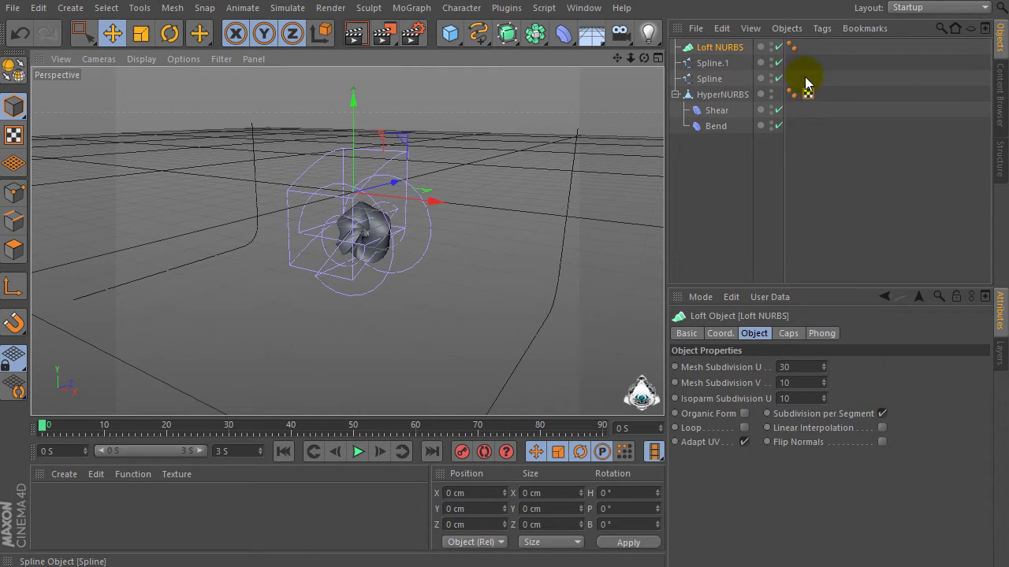
drag(804, 60, 665, 85)
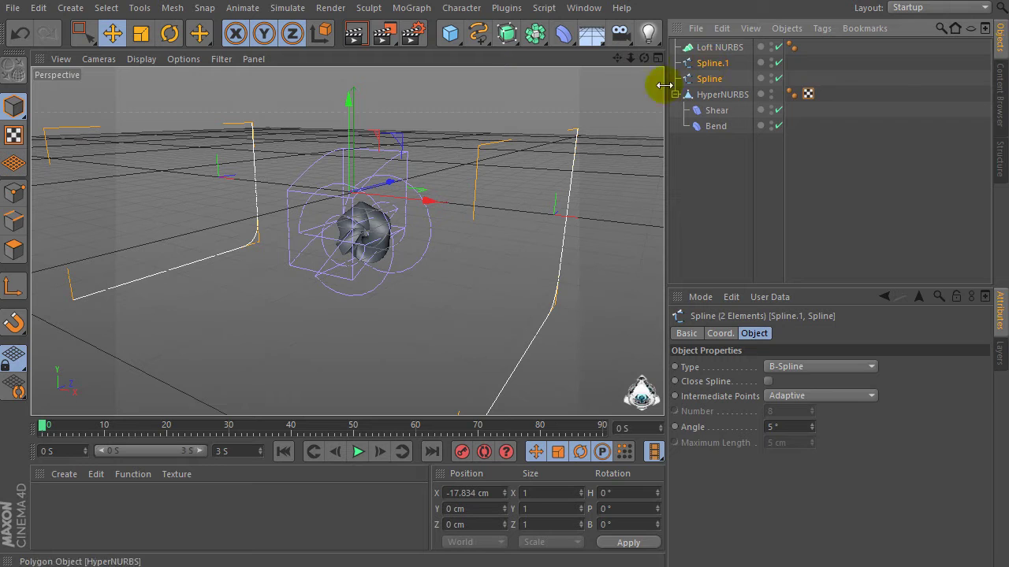
drag(709, 51, 709, 49)
click(713, 47)
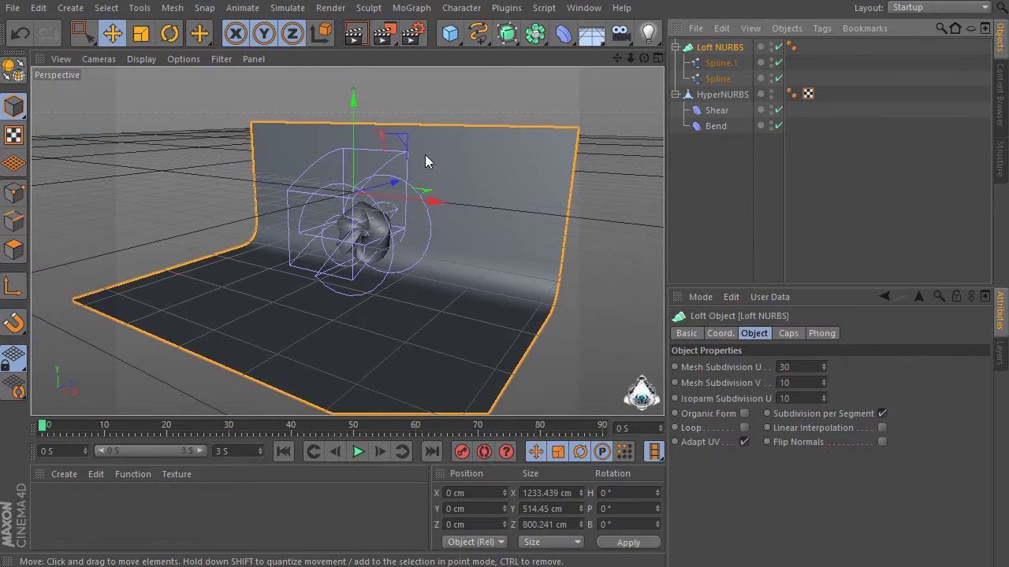
drag(393, 177, 386, 86)
- Add a horizontal plane above the ring and resize it to about 1012 cm wide and 587 cm high
drag(643, 59, 456, 163)
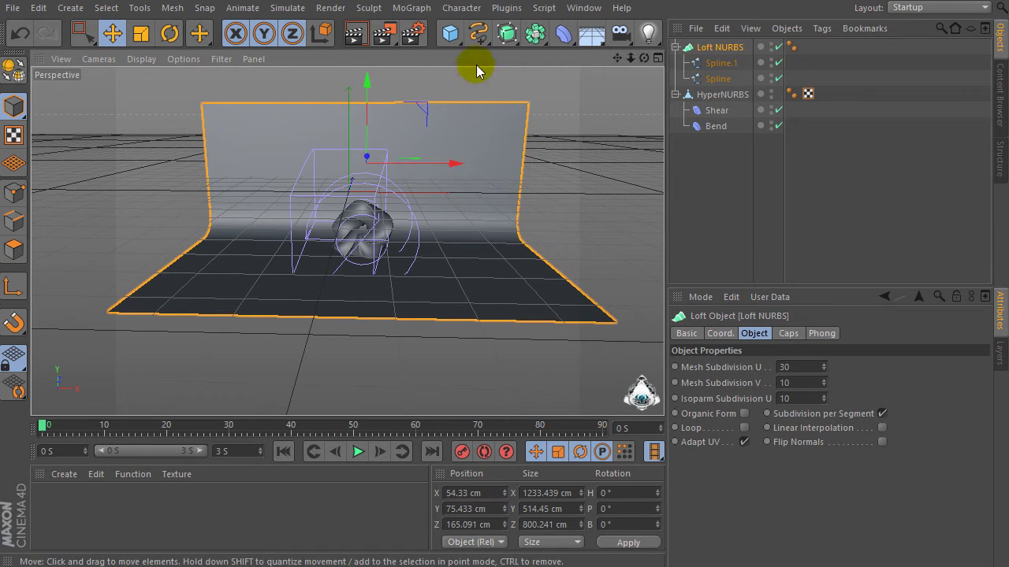
drag(450, 33, 533, 81)
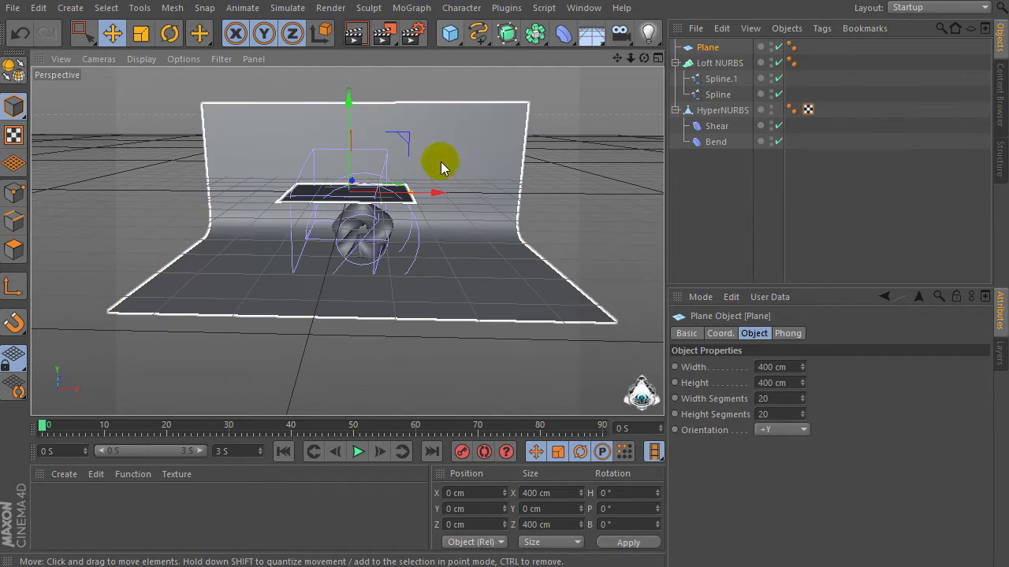
drag(411, 192, 498, 197)
drag(644, 57, 644, 58)
drag(363, 158, 373, 147)
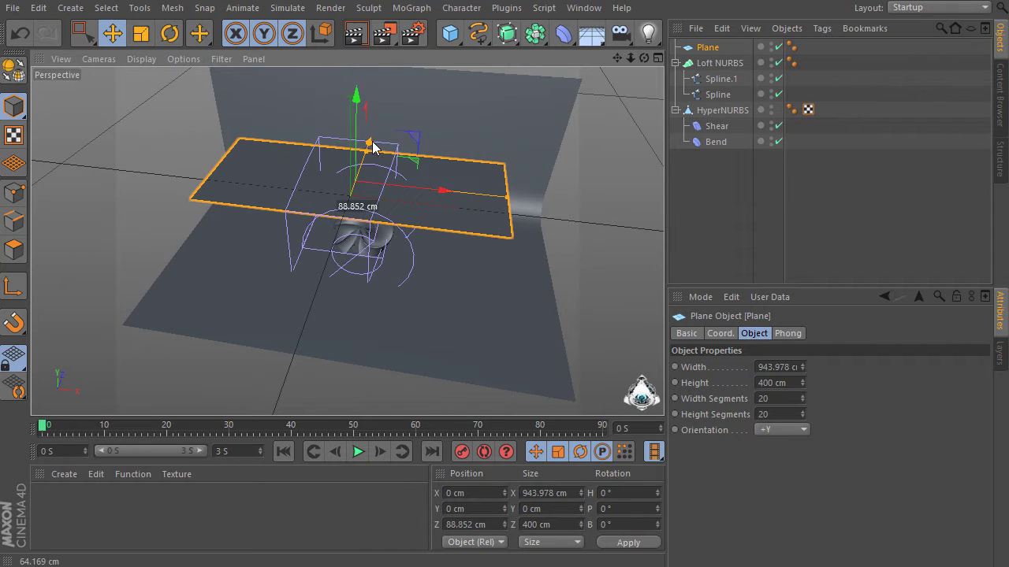
drag(439, 192, 540, 202)
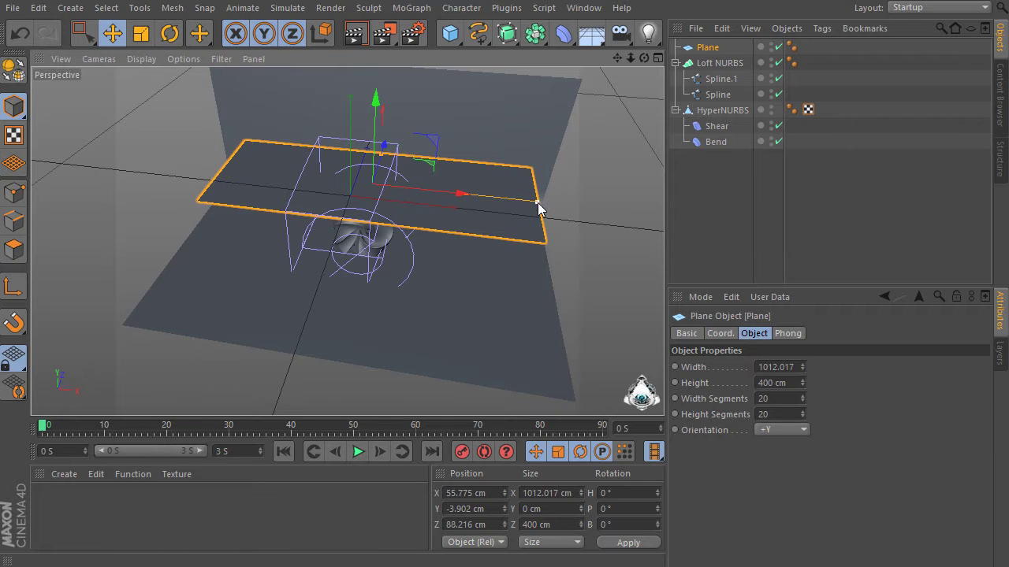
mouse_move(383, 157)
mouse_down()
mouse_move(386, 148)
mouse_move(379, 173)
mouse_up()
- Raise the plane over the backdrop to about Y 124 cm and shift it to about X 18.5 cm
drag(372, 134, 381, 72)
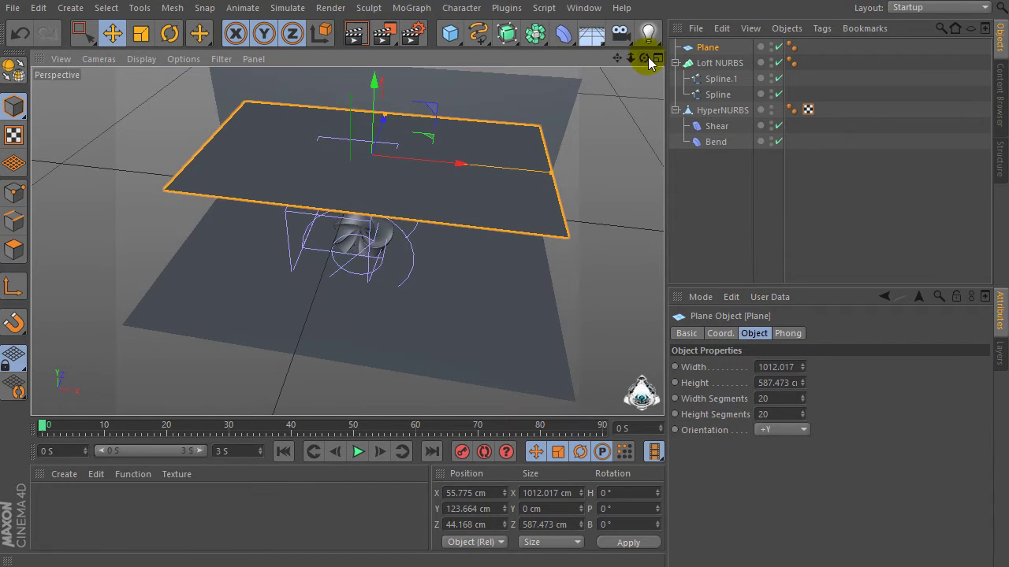
drag(644, 58, 536, 115)
mouse_move(416, 137)
mouse_down()
mouse_move(423, 162)
mouse_move(421, 136)
mouse_up()
mouse_move(643, 58)
mouse_down()
mouse_move(638, 28)
mouse_move(646, 65)
mouse_up()
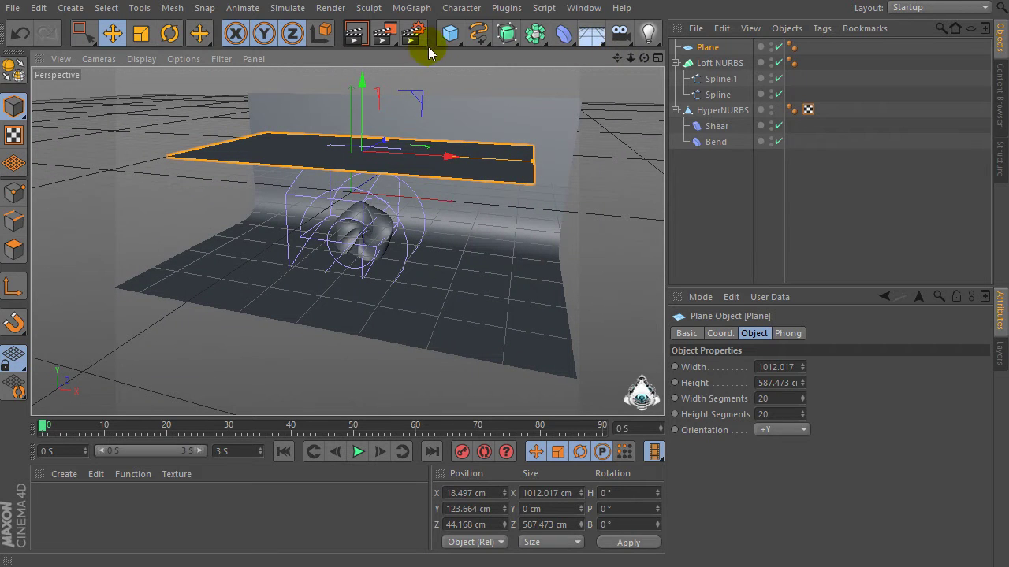
- Add a second plane and set its orientation to +X
drag(450, 45, 569, 81)
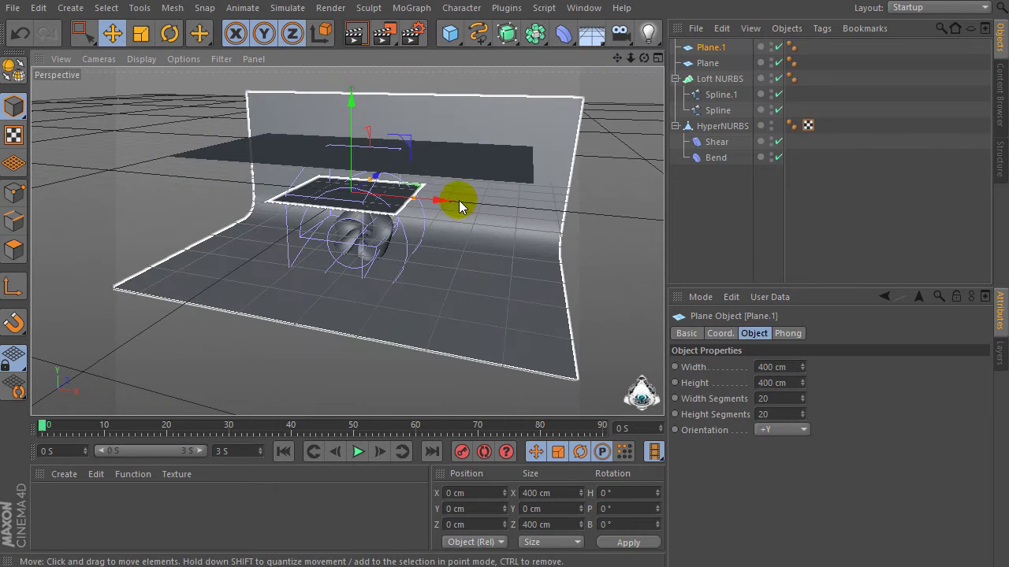
click(803, 429)
click(799, 444)
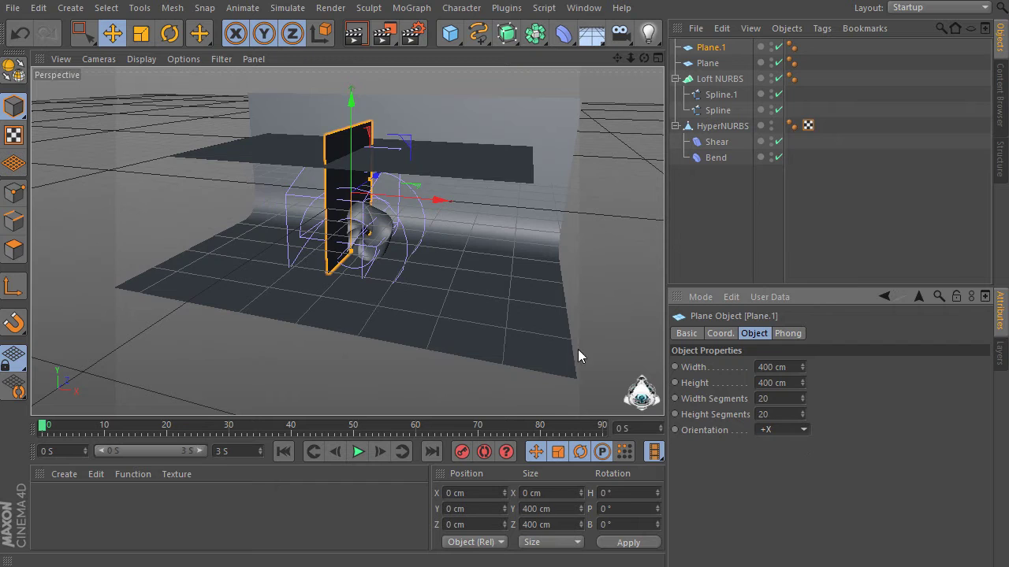
- Place the upright plane beside the backdrop at about X -607, Y -70 cm and stretch its height to about 549 cm
drag(453, 206, 277, 196)
drag(191, 85, 191, 104)
drag(227, 179, 240, 178)
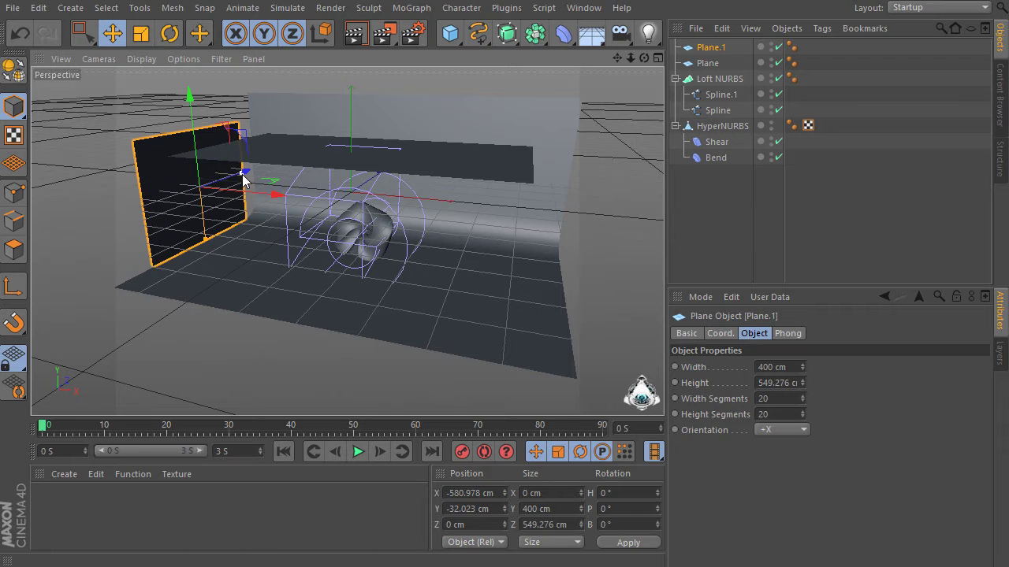
drag(196, 89, 190, 109)
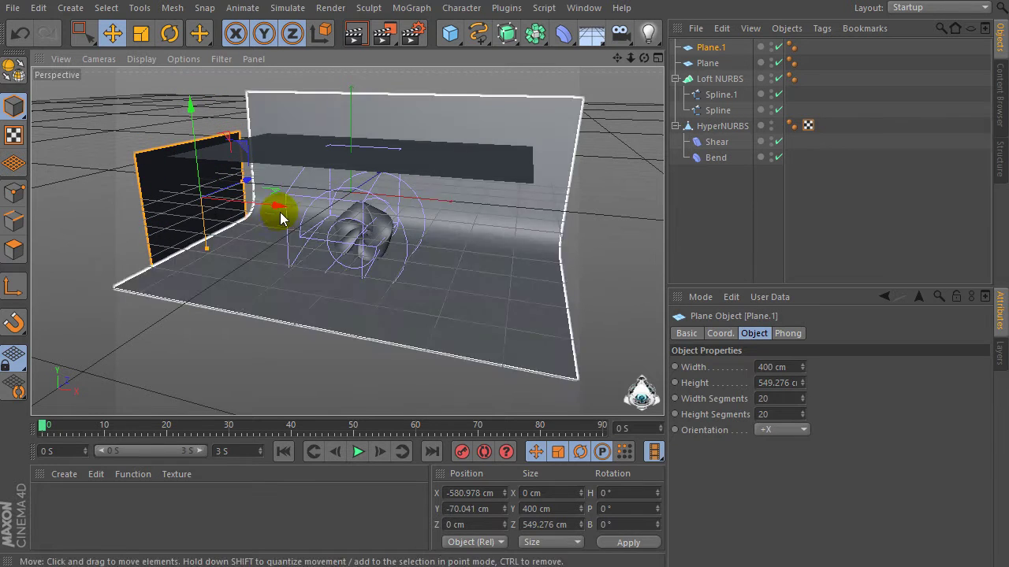
drag(278, 209, 268, 211)
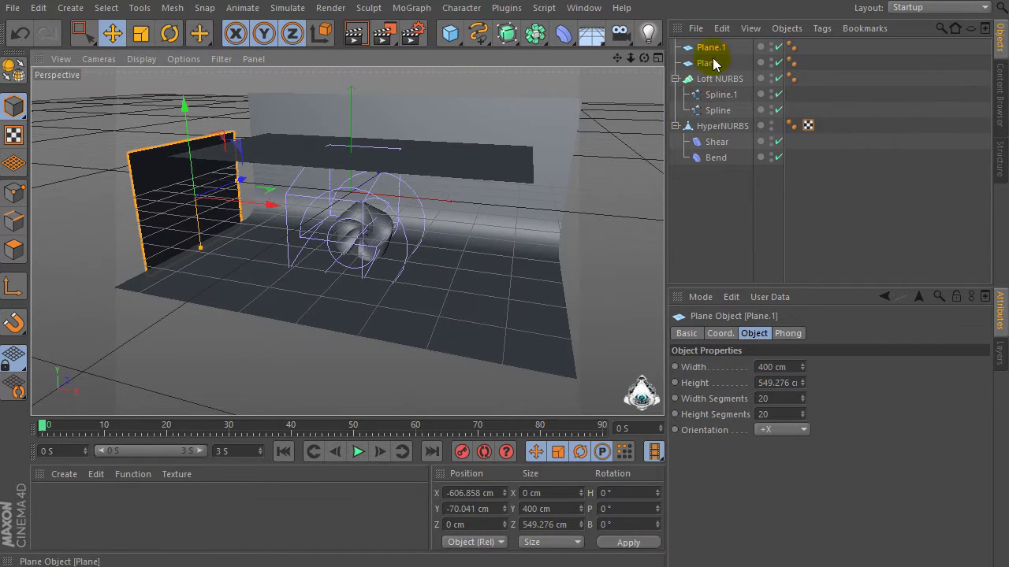
- Duplicate the upright side plane and place the copy on the opposite side of the backdrop at about X 674 cm
drag(714, 65, 712, 47)
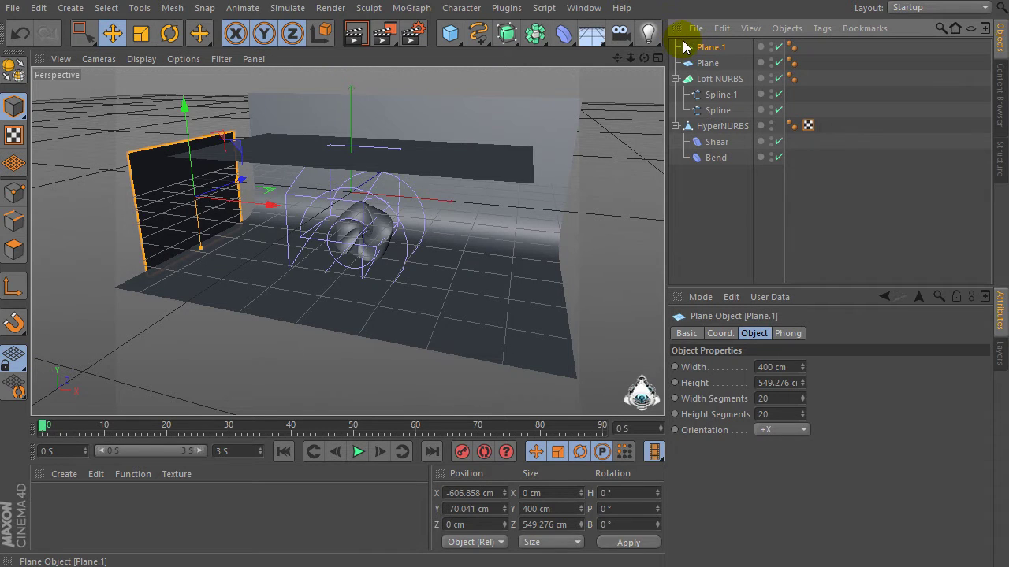
ctrl+drag(685, 45, 687, 46)
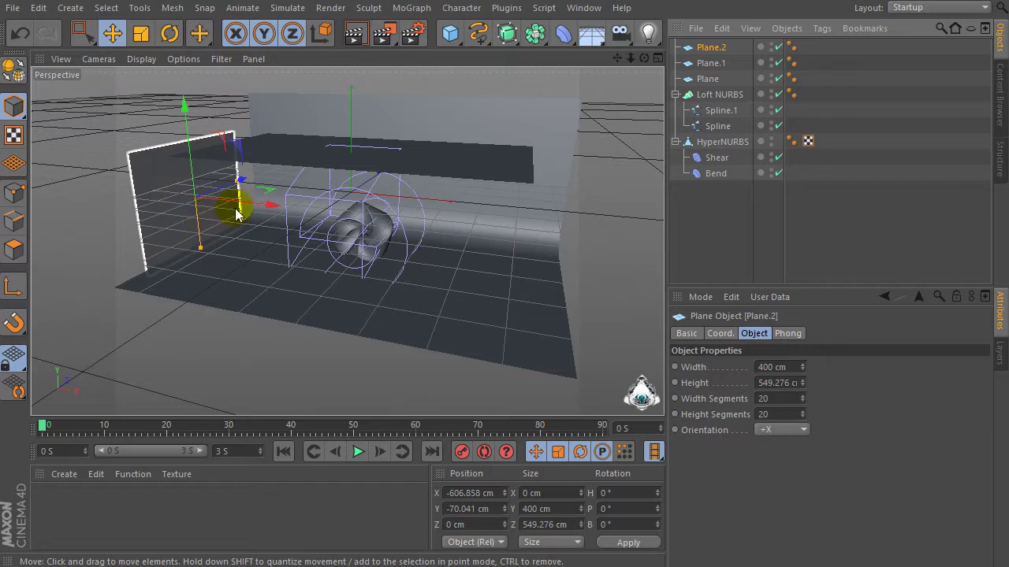
drag(266, 202, 669, 240)
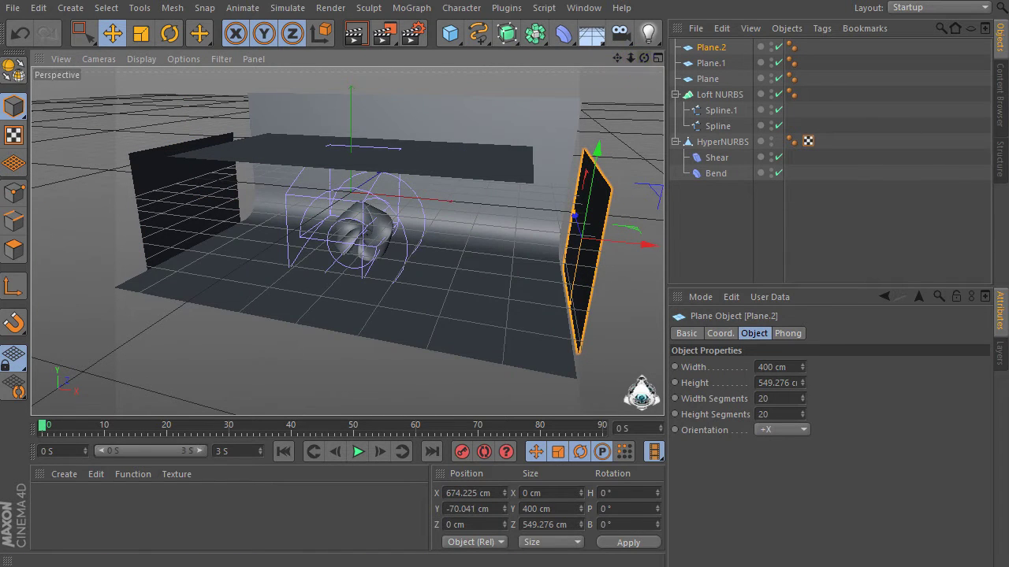
- Widen the horizontal overhead plane to about 1287 cm and shift it to about X 38 cm
drag(643, 58, 429, 211)
click(429, 211)
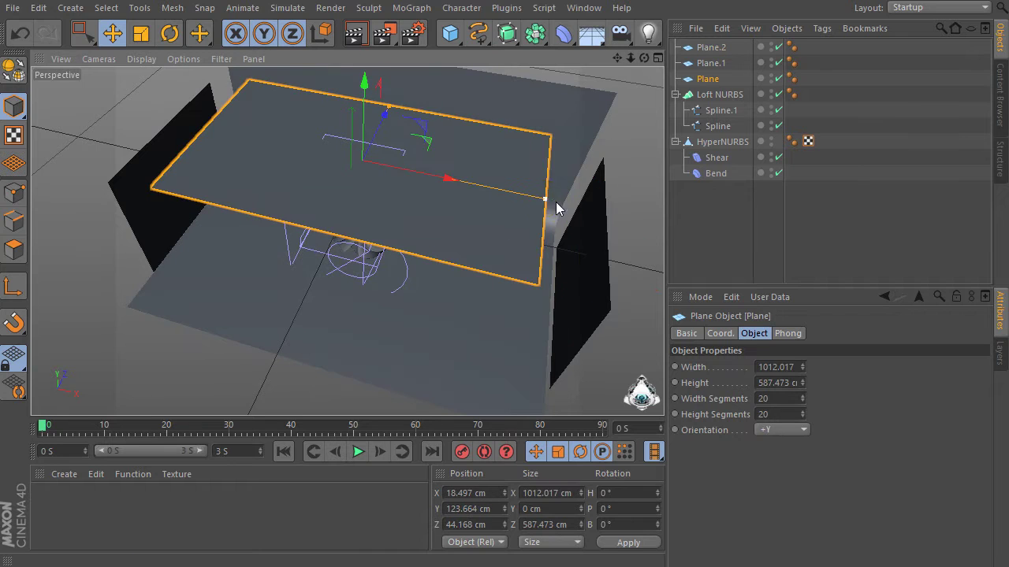
drag(554, 202, 601, 219)
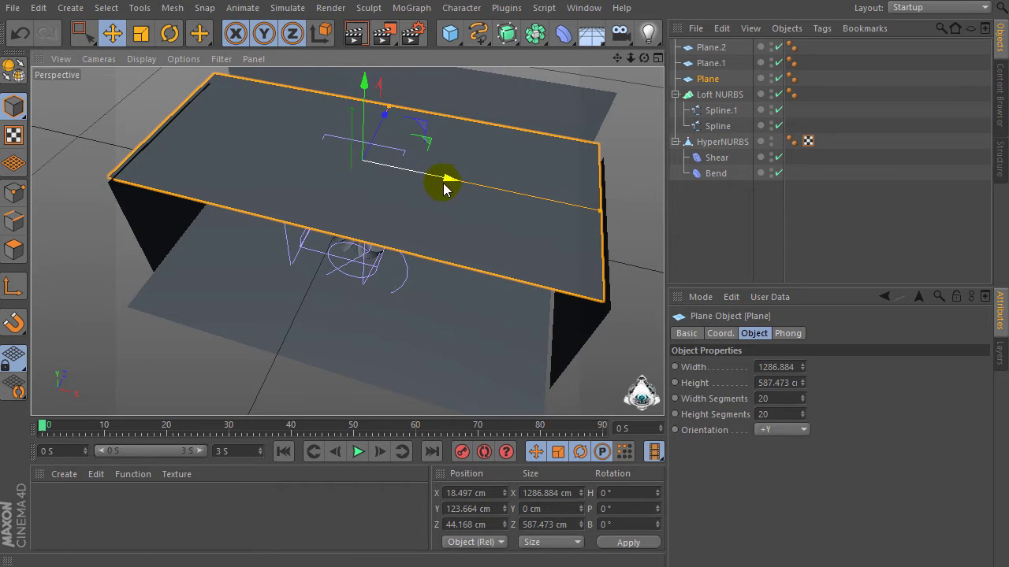
drag(449, 182, 451, 180)
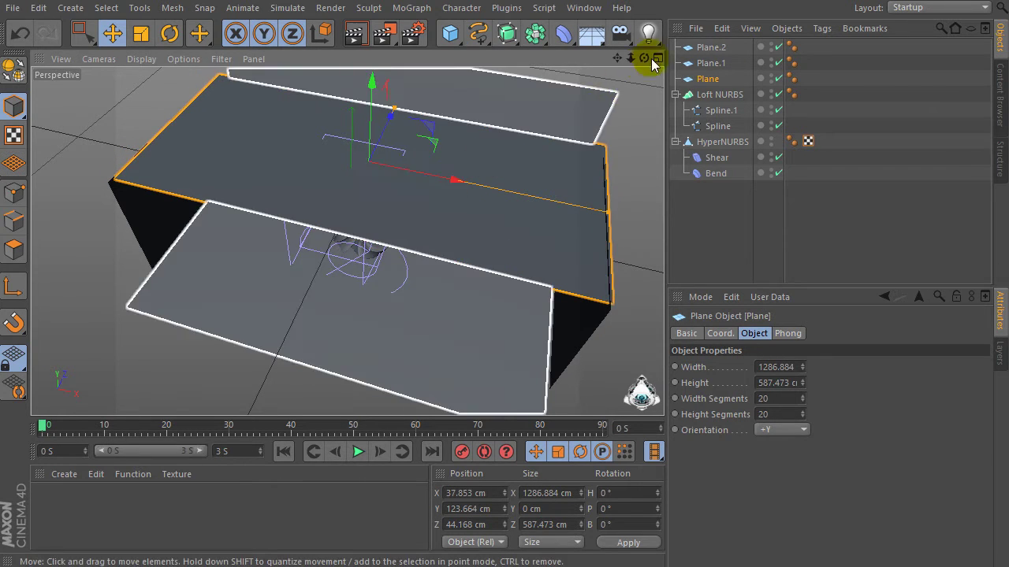
- Add another plane and set its width and height to 200 cm
drag(644, 58, 346, 240)
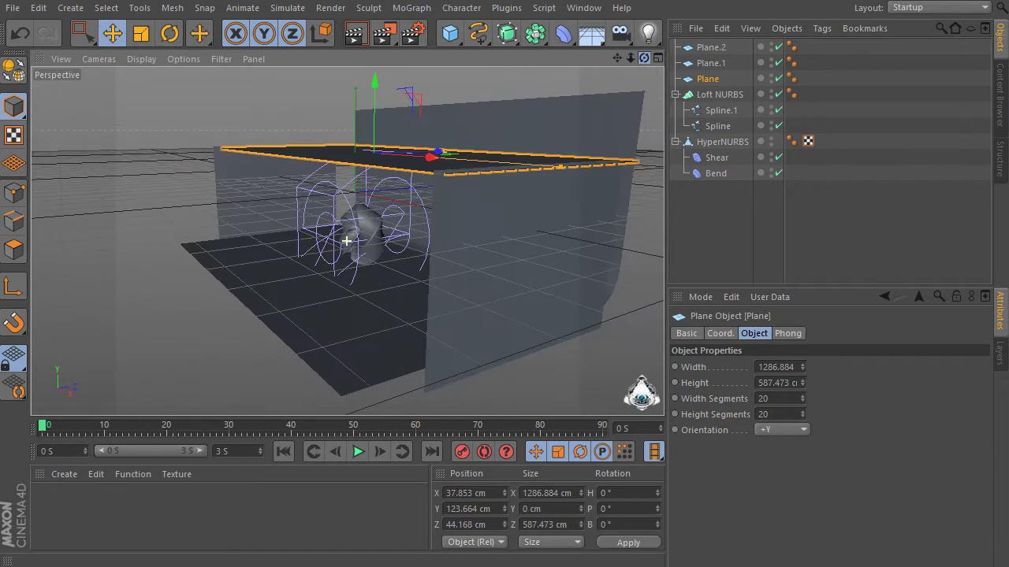
click(463, 42)
click(591, 85)
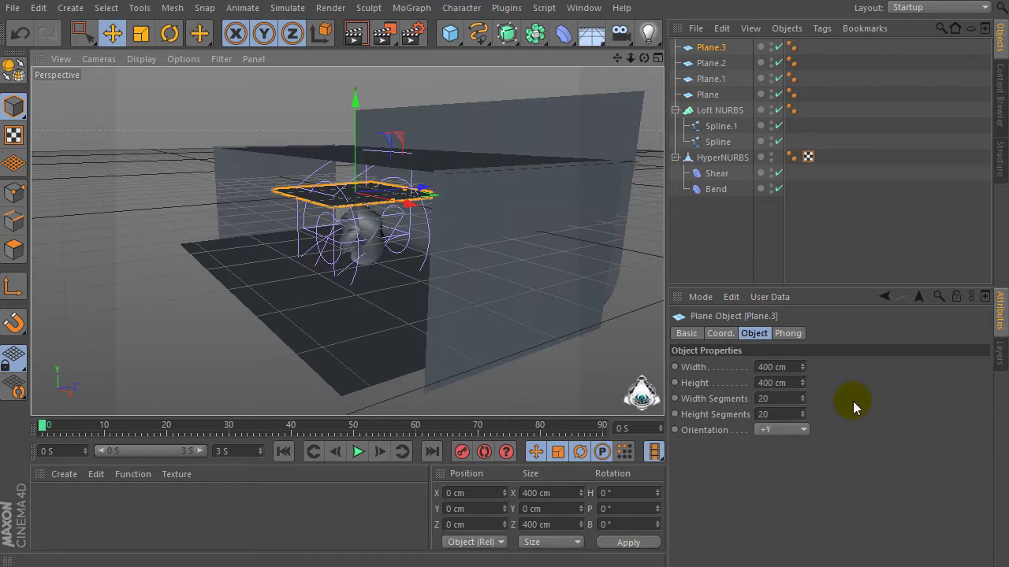
click(794, 366)
text(200)
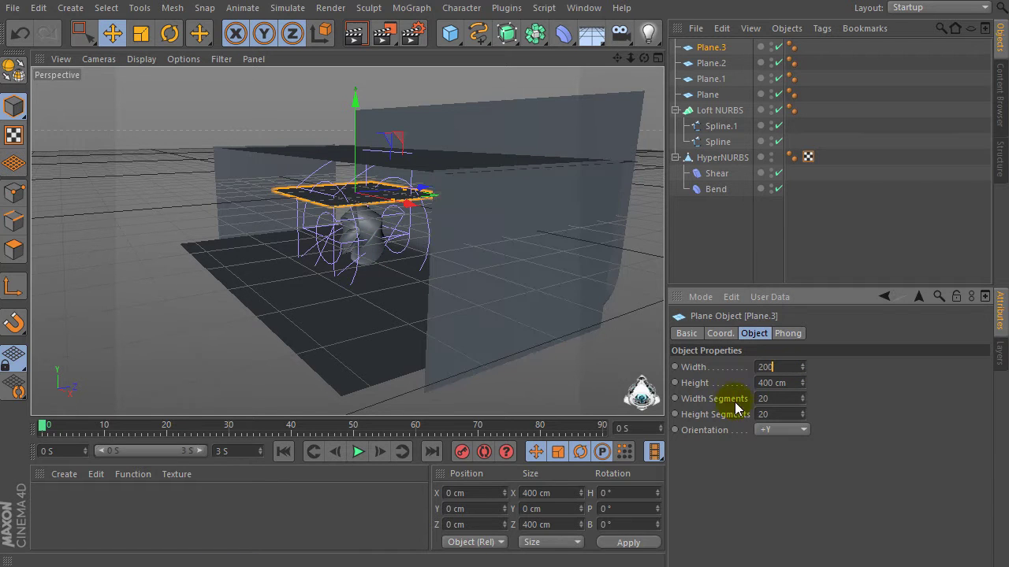
key(Tab)
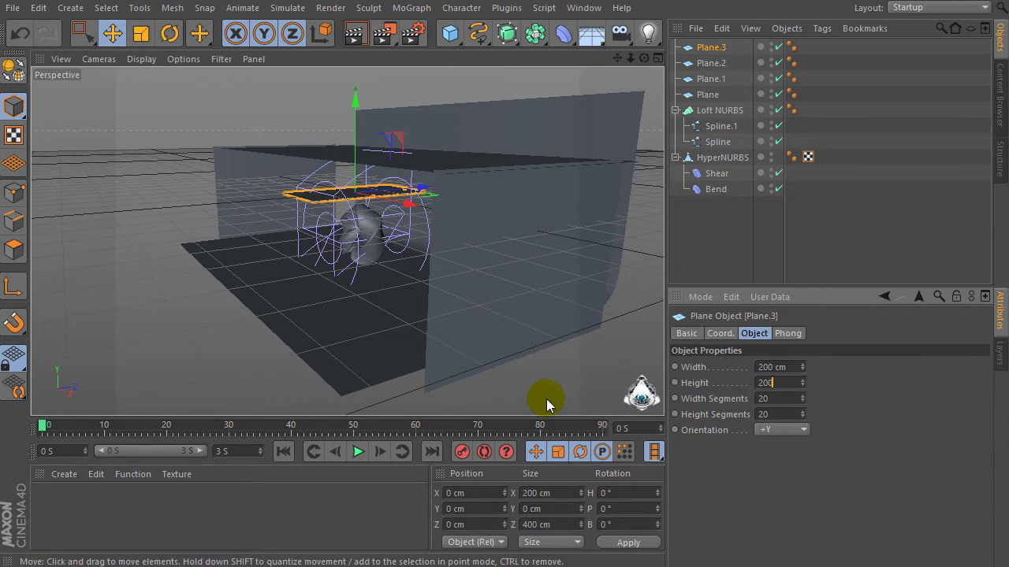
key(Return)
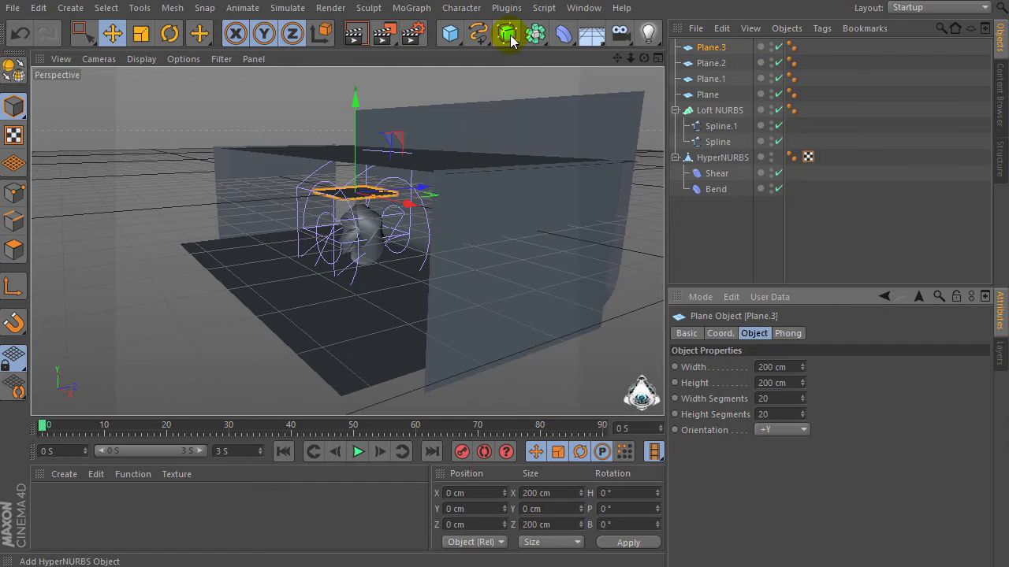
- Add a MoGraph Cloner and make the 200 cm plane its child
click(405, 9)
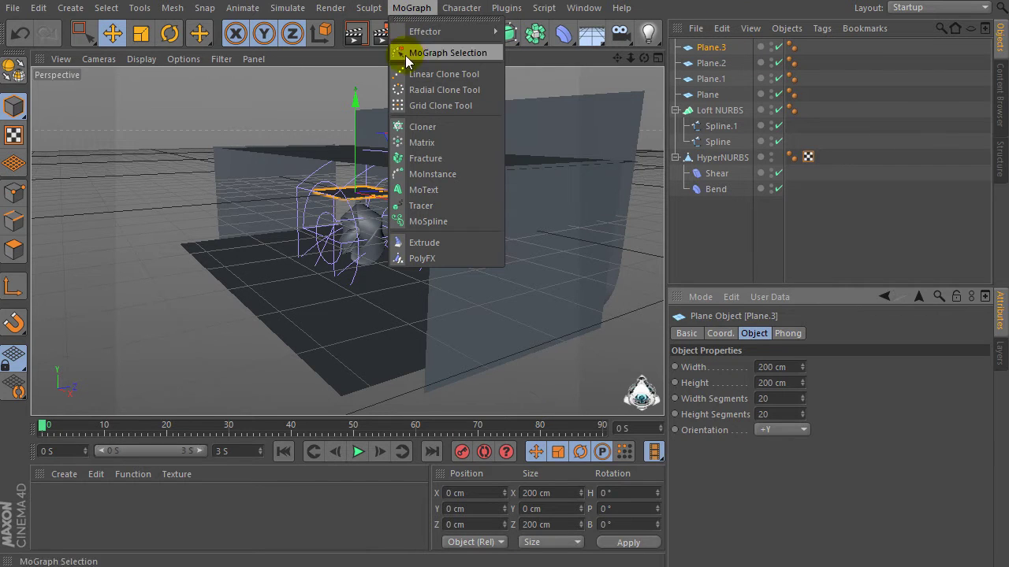
click(411, 126)
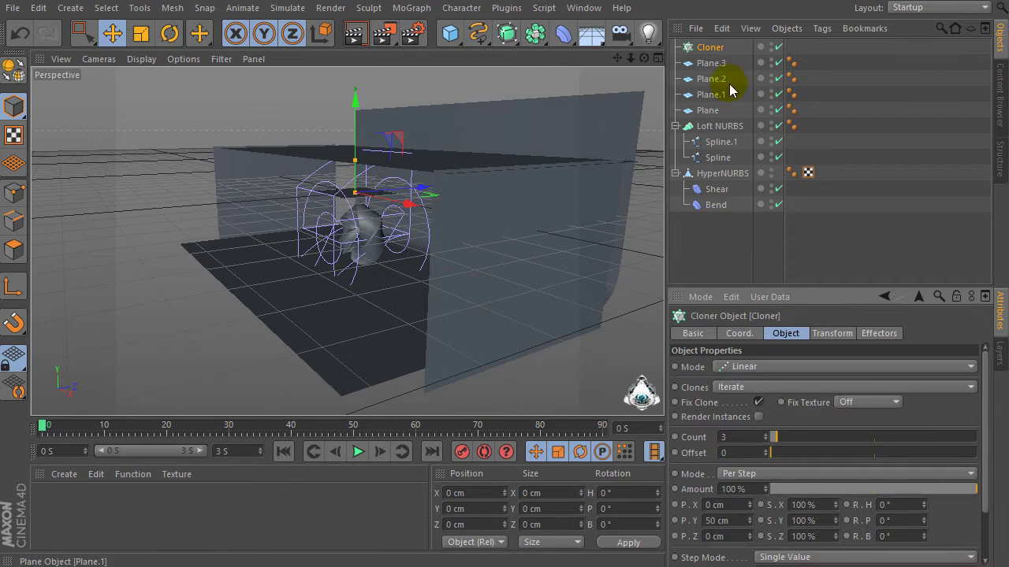
drag(713, 64, 700, 49)
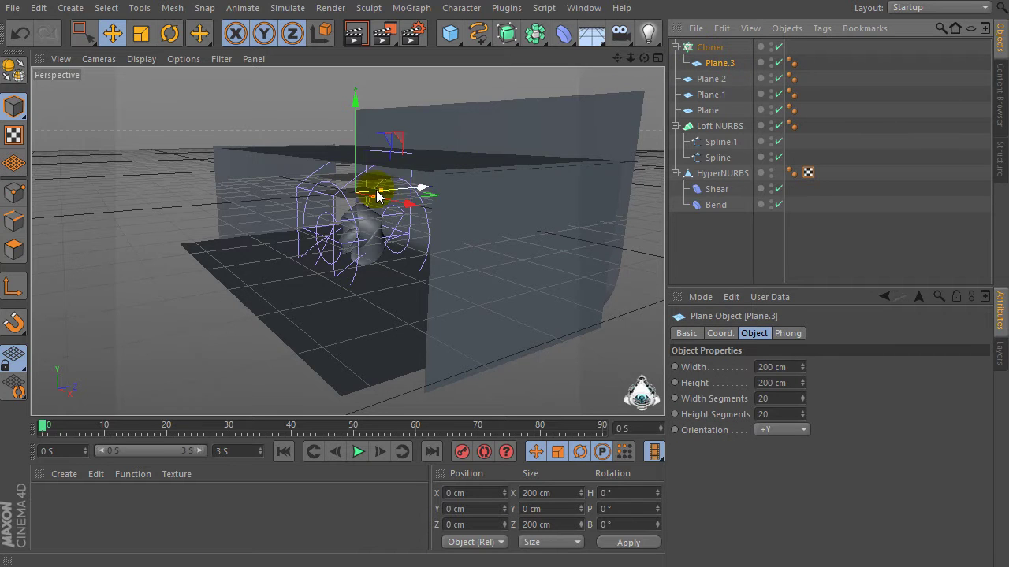
- Move the Cloner out in front of the ring to about Z -610 cm
drag(421, 189, 266, 191)
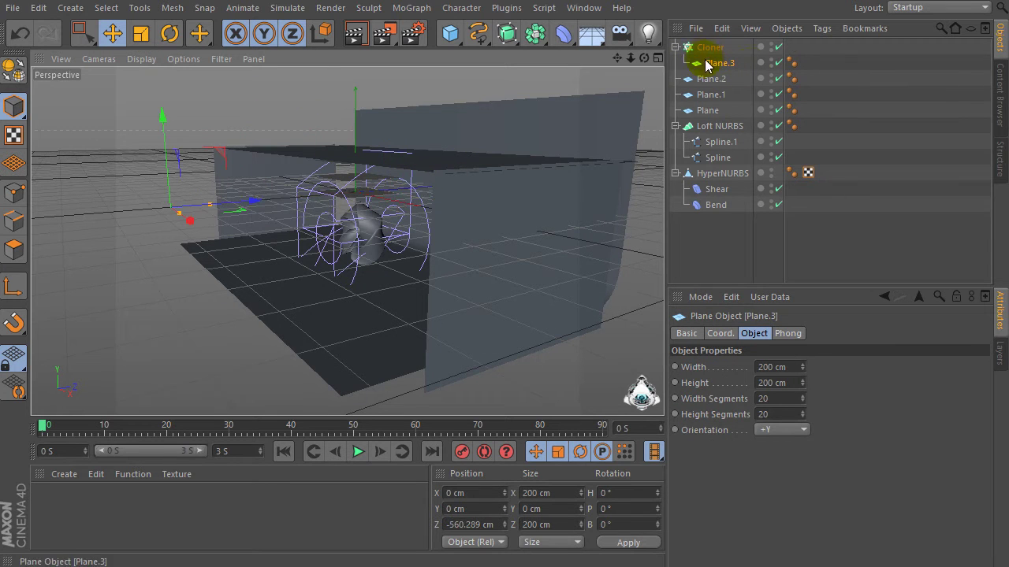
click(707, 49)
drag(426, 195, 259, 215)
drag(645, 62, 581, 68)
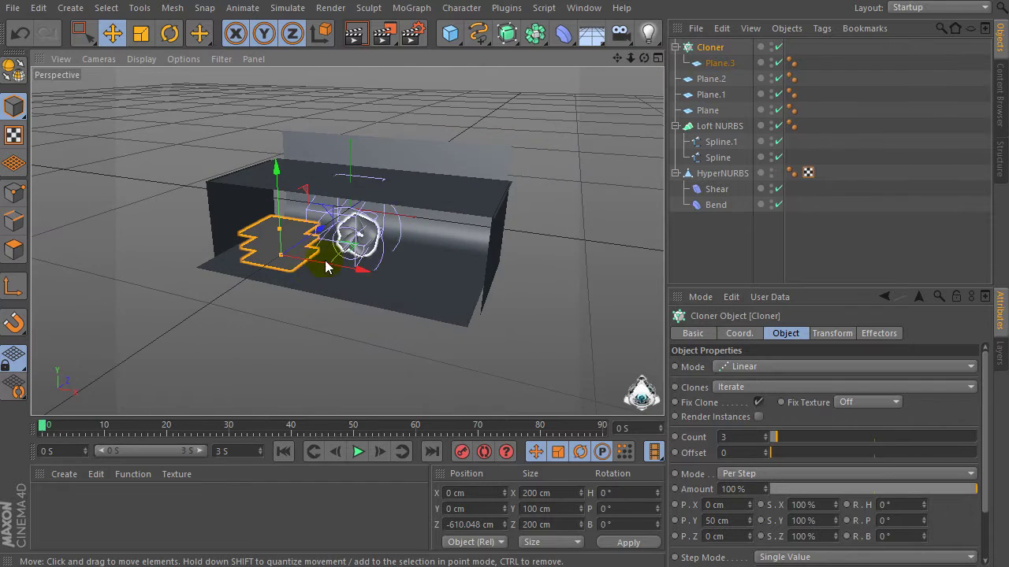
scroll(273, 261, up, 3)
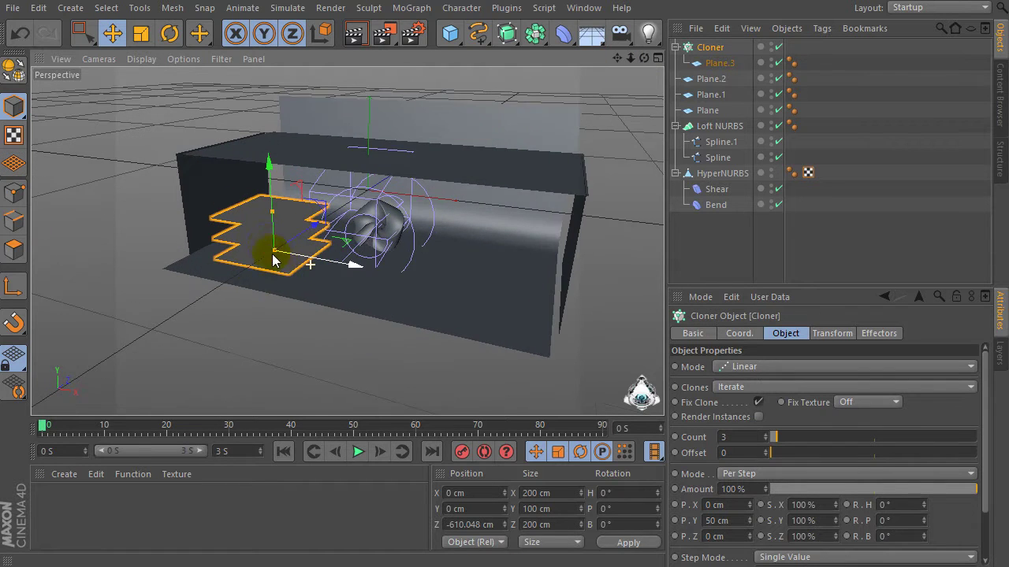
- Switch the Cloner to Grid Array mode with counts 1, 1, 3 and extend its Z size to about 584 cm
click(783, 368)
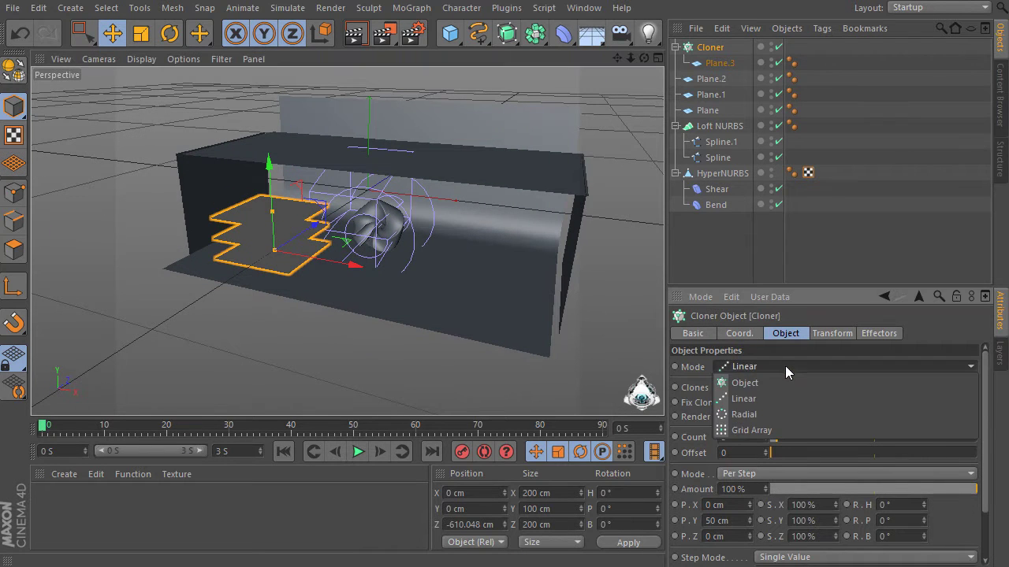
click(779, 429)
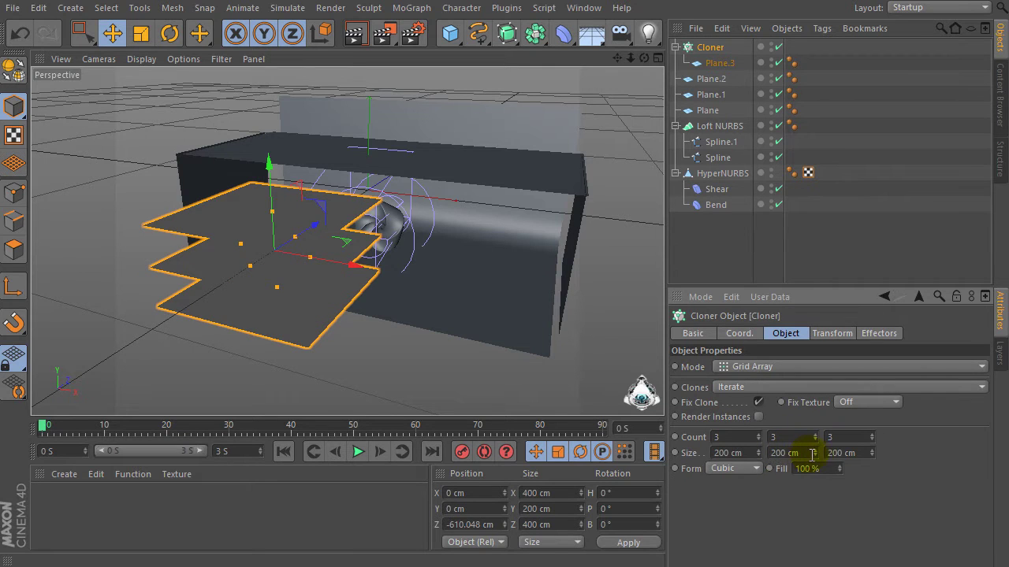
drag(759, 440, 745, 446)
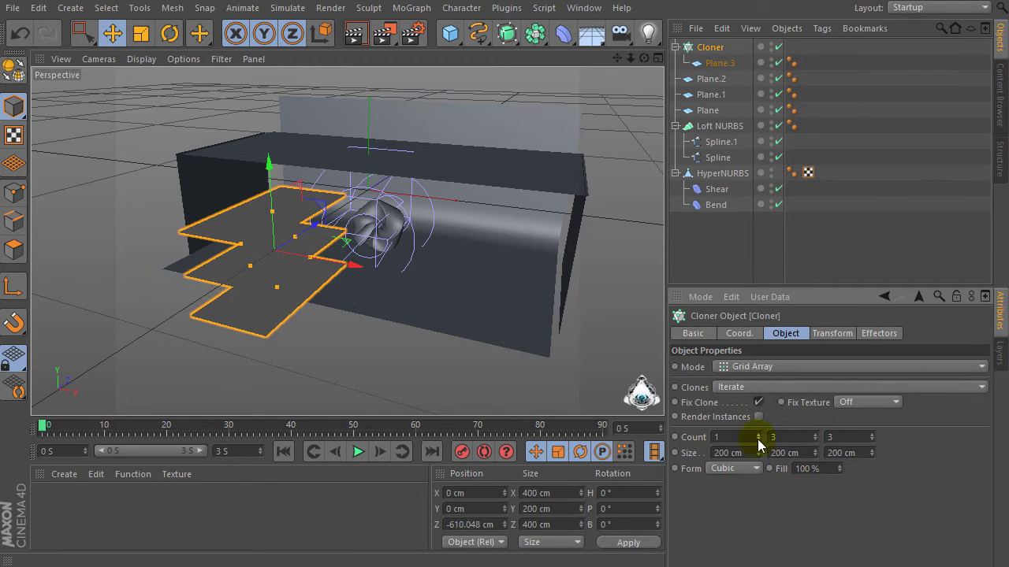
drag(815, 445, 812, 453)
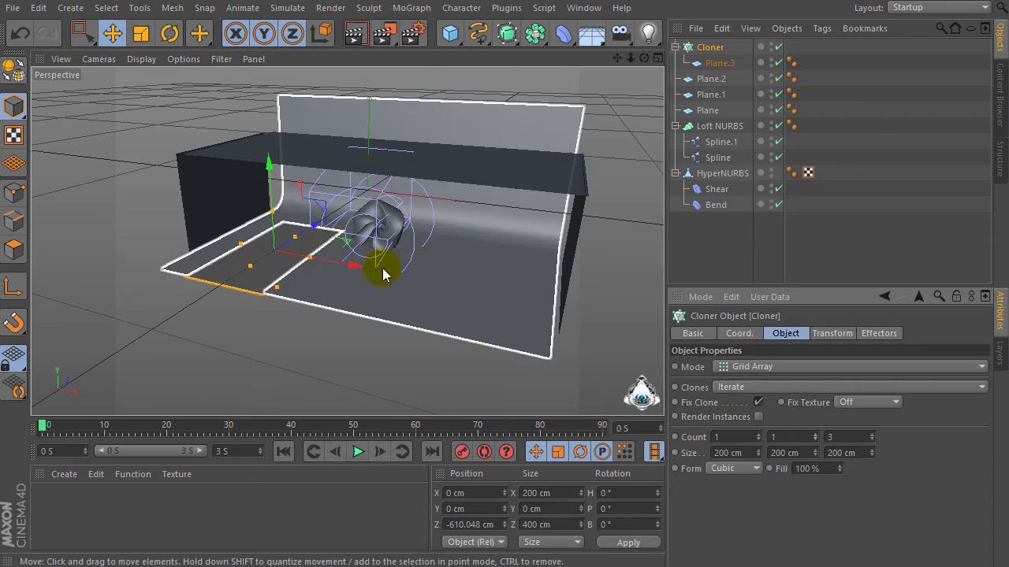
drag(304, 241, 333, 229)
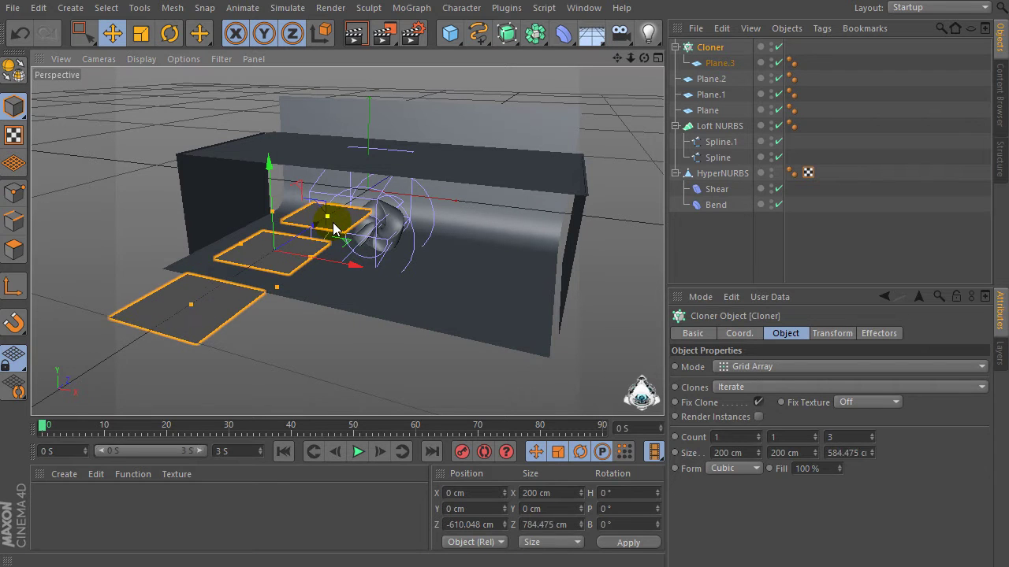
- Raise the grid's X count to 3 and resize the grid to about 488 cm in X and 462 cm in Z
click(756, 433)
drag(319, 263, 366, 280)
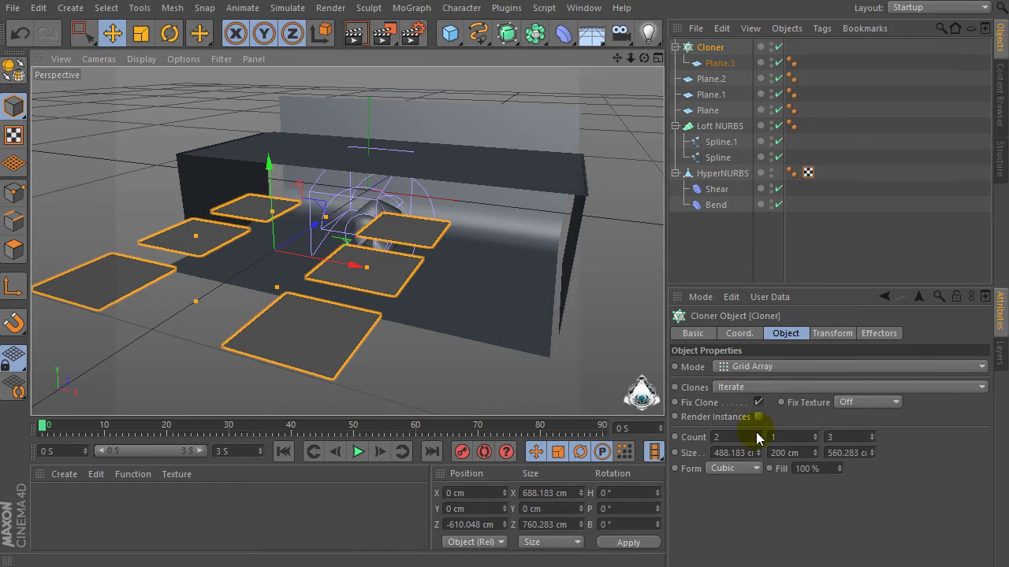
click(757, 434)
drag(329, 216, 321, 226)
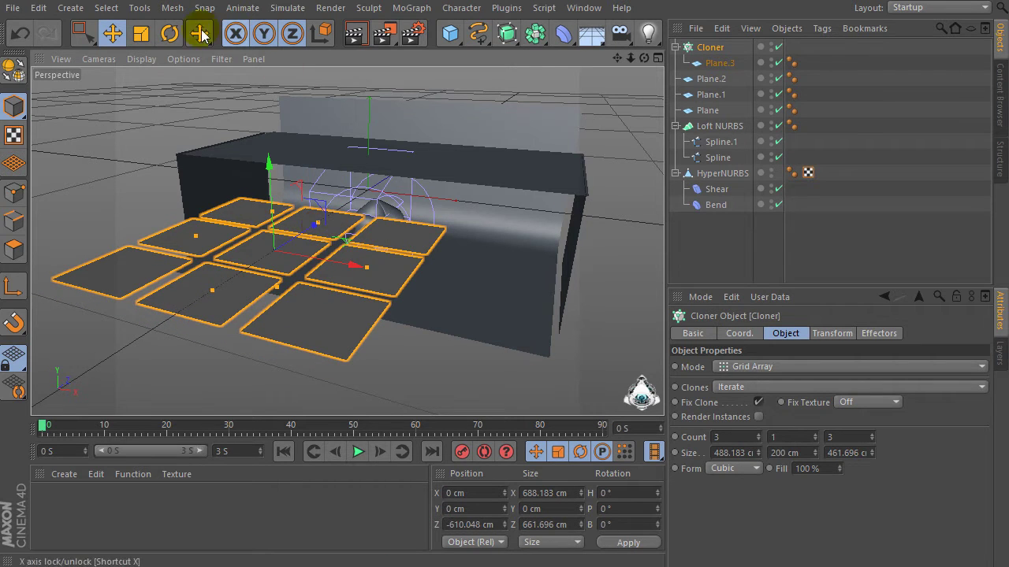
- Rotate the Cloner upright to a 90° pitch and widen its grid to about 514 cm in X
click(169, 33)
mouse_move(257, 245)
mouse_down()
mouse_move(246, 246)
mouse_move(237, 334)
mouse_up()
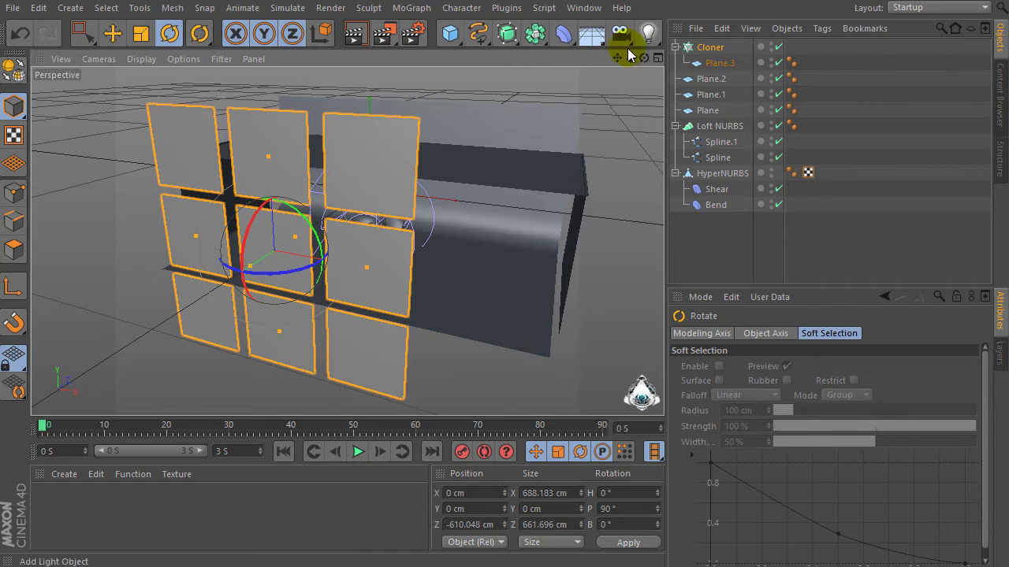
scroll(347, 241, down, 2)
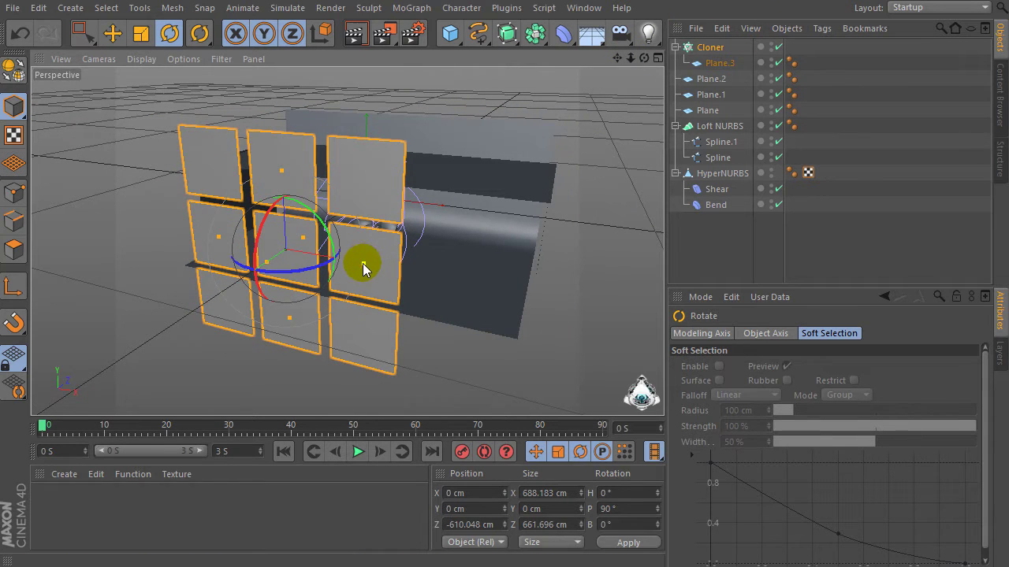
mouse_move(369, 260)
mouse_down()
mouse_move(419, 277)
mouse_move(366, 273)
mouse_up()
click(706, 63)
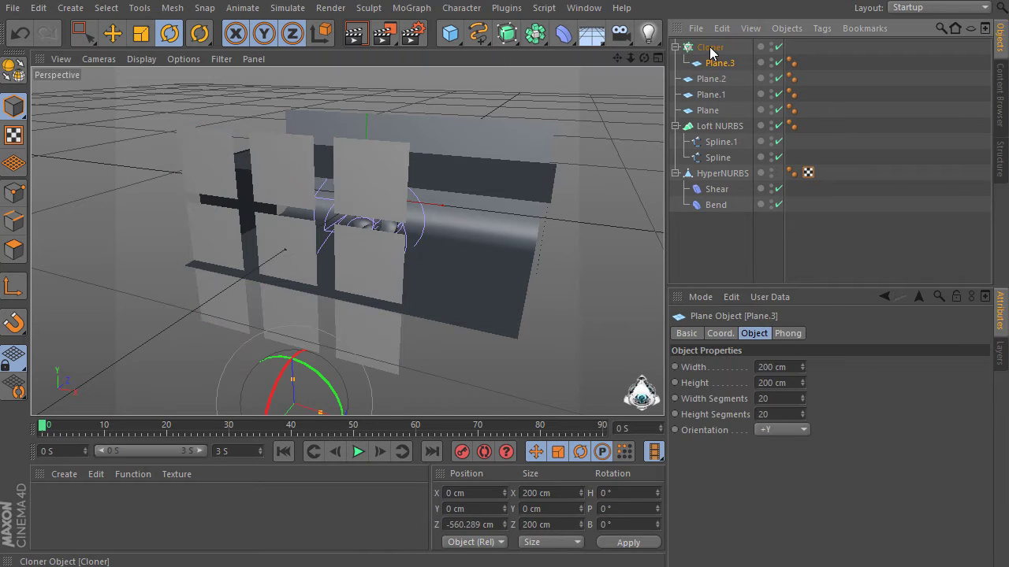
click(709, 47)
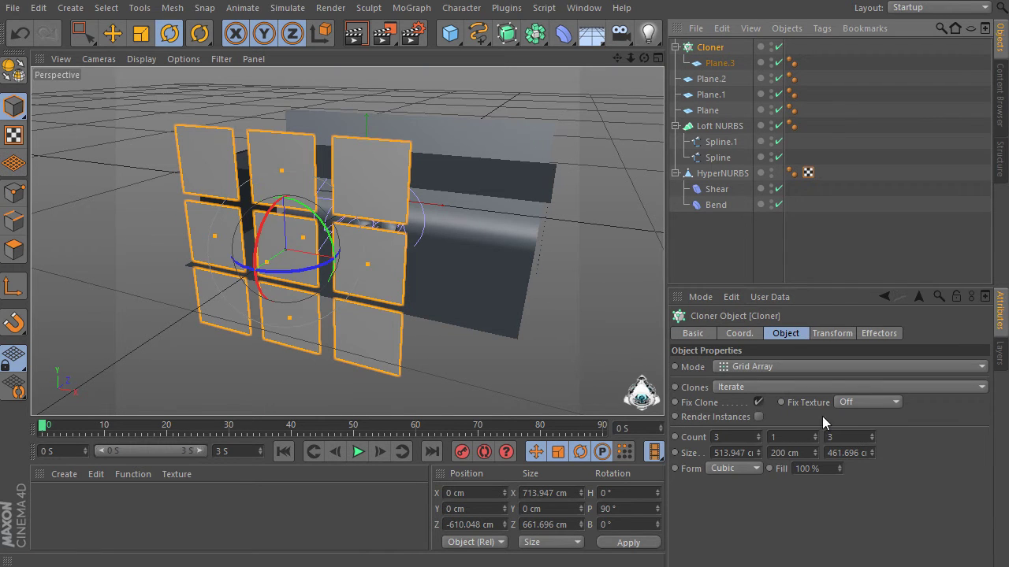
- Set the grid counts to 3, 1, 2 and reduce its Z size to about 254 cm
click(758, 435)
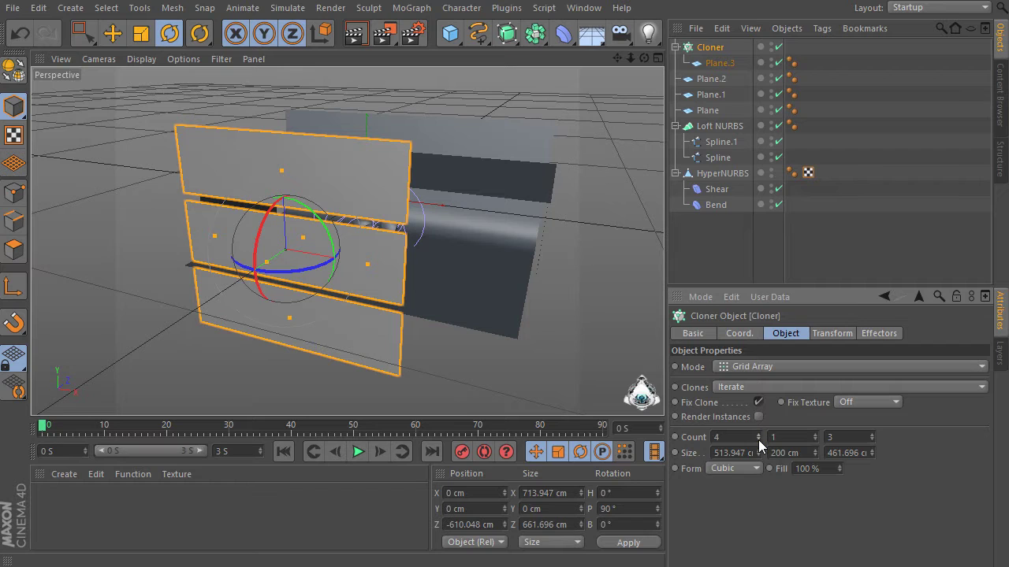
click(758, 439)
click(758, 439)
click(872, 439)
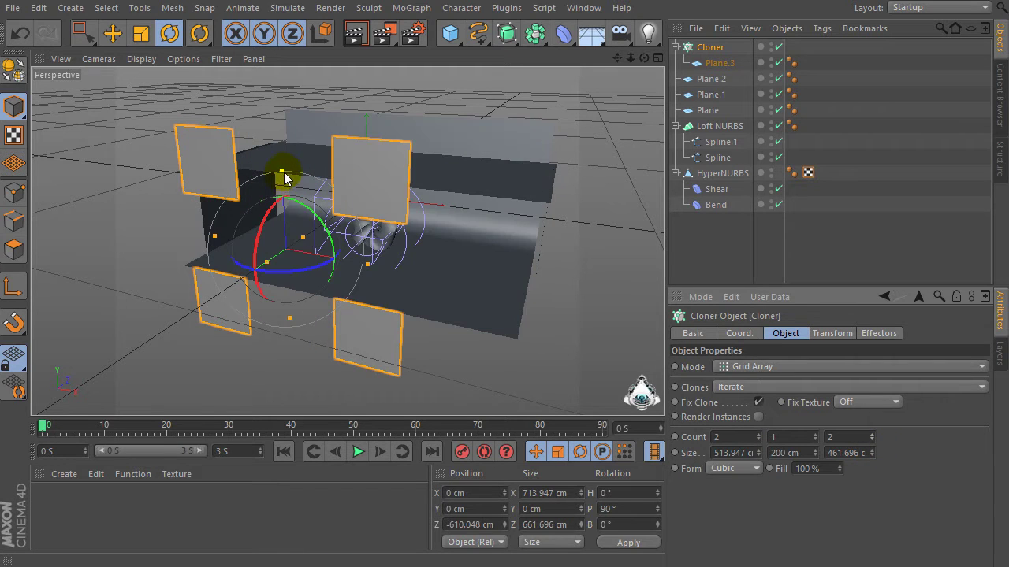
drag(281, 171, 281, 192)
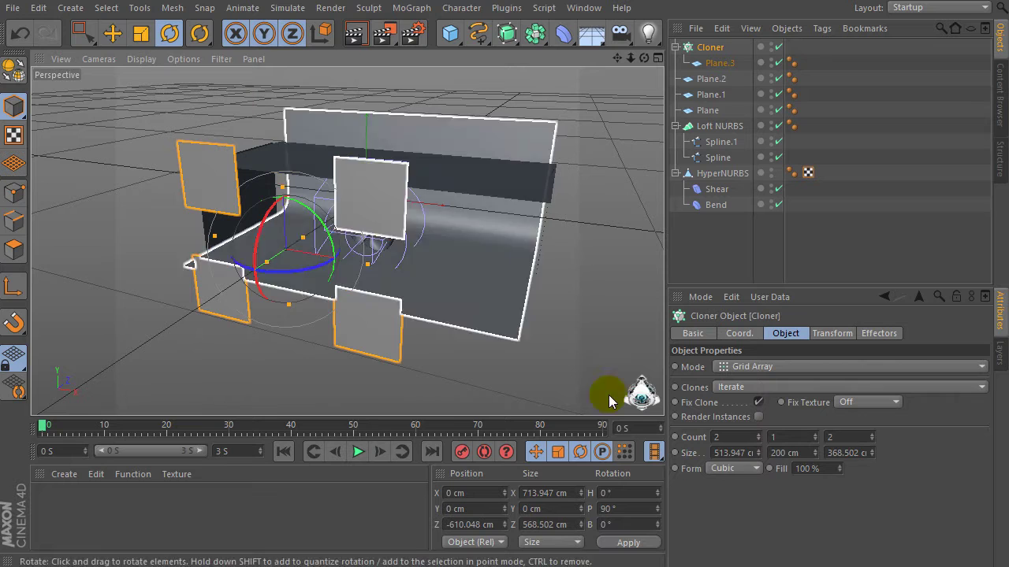
click(757, 435)
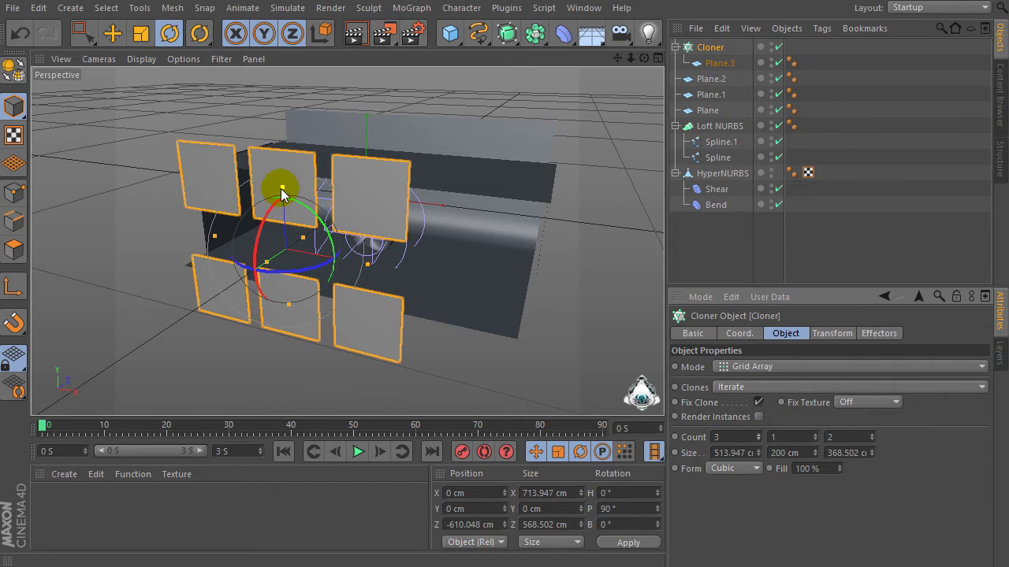
drag(281, 189, 284, 206)
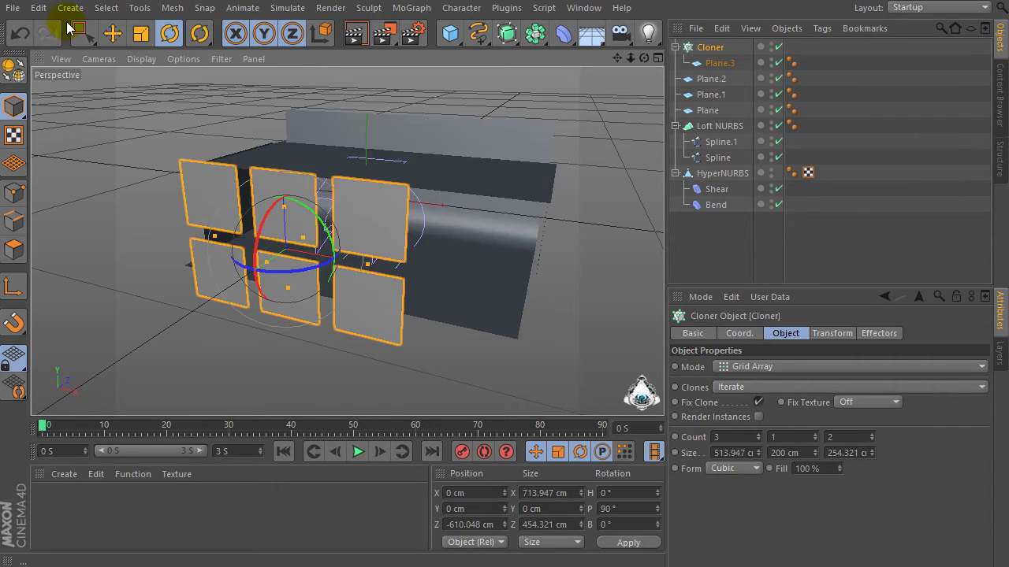
- Shift the upright grid of cloned planes sideways to about X 68 cm
click(125, 38)
drag(360, 263, 364, 236)
drag(643, 59, 575, 62)
mouse_move(347, 241)
mouse_down()
mouse_move(644, 63)
mouse_move(347, 238)
mouse_move(631, 58)
mouse_move(347, 241)
mouse_up()
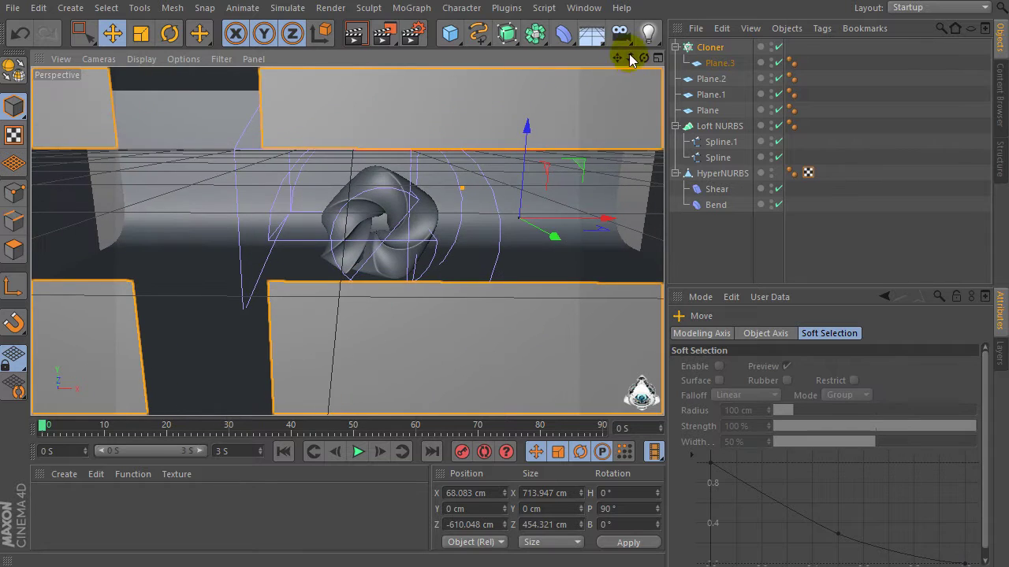
drag(630, 60, 346, 241)
drag(643, 58, 622, 84)
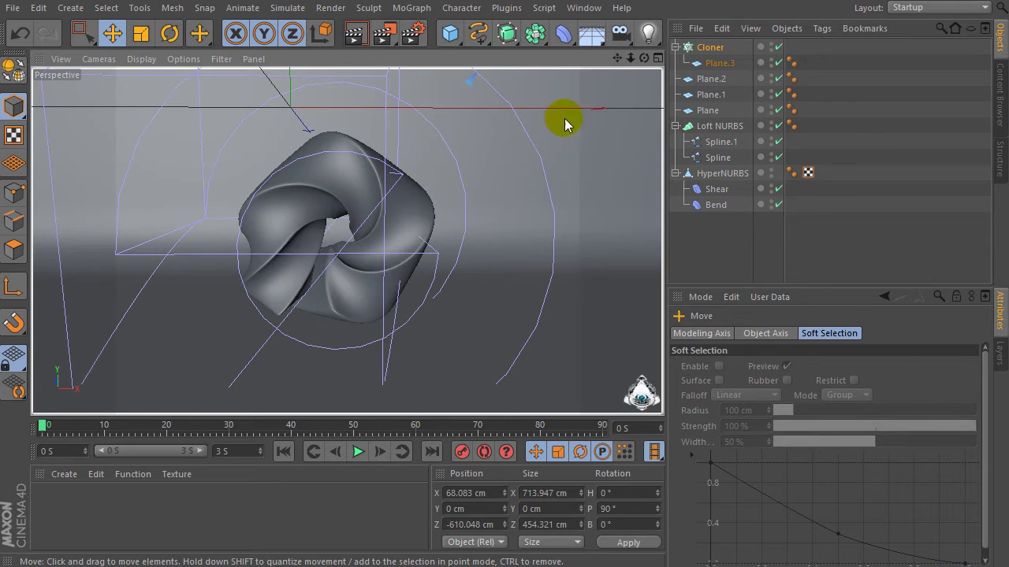
- Add a camera from the current perspective view and look through it
drag(617, 35, 744, 47)
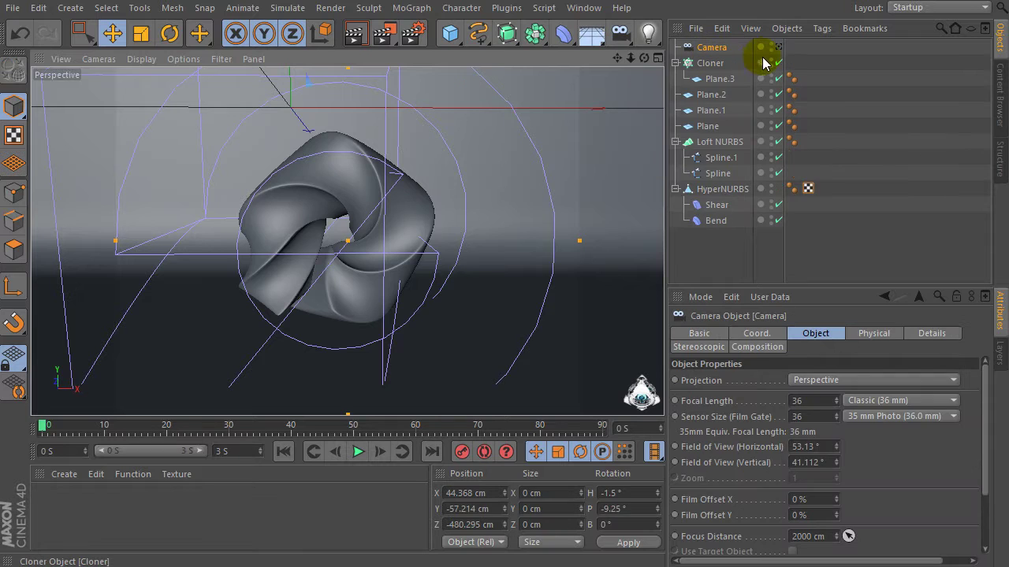
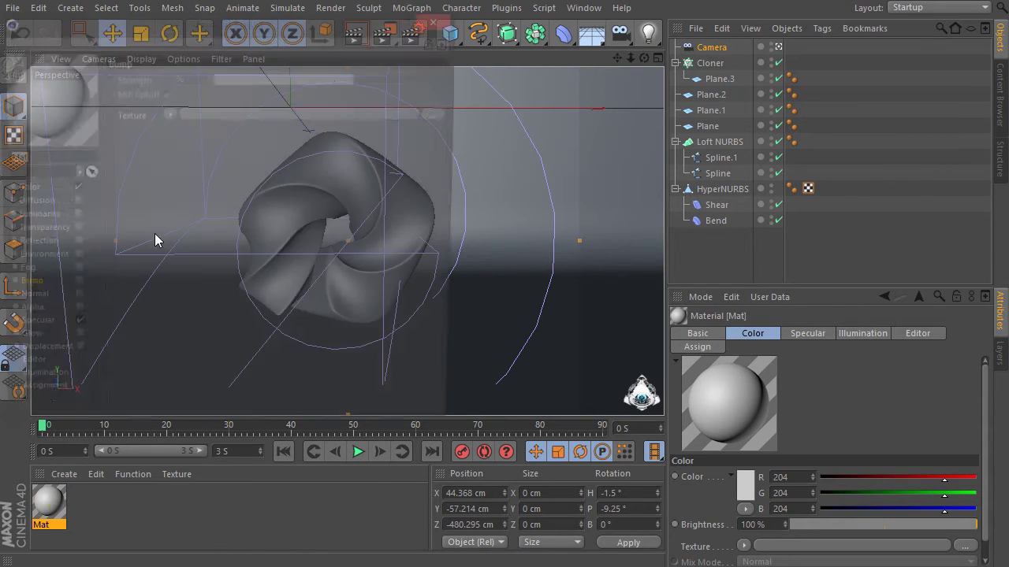
- Create a new material and set its Color channel to a golden yellow of R 240, G 207, B 88
drag(213, 28, 323, 0)
click(165, 156)
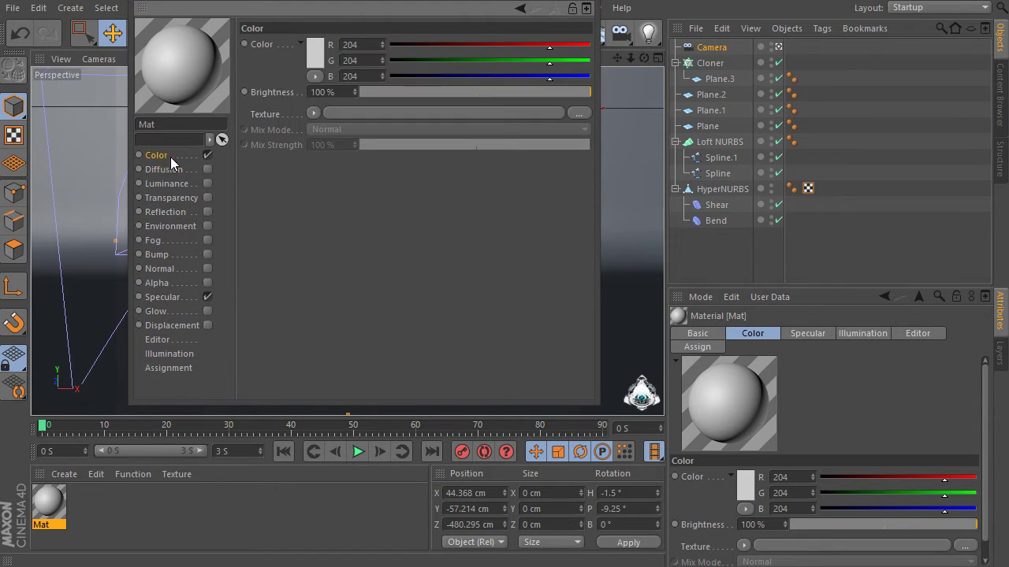
click(351, 44)
text(240)
key(Tab)
text(207)
key(Tab)
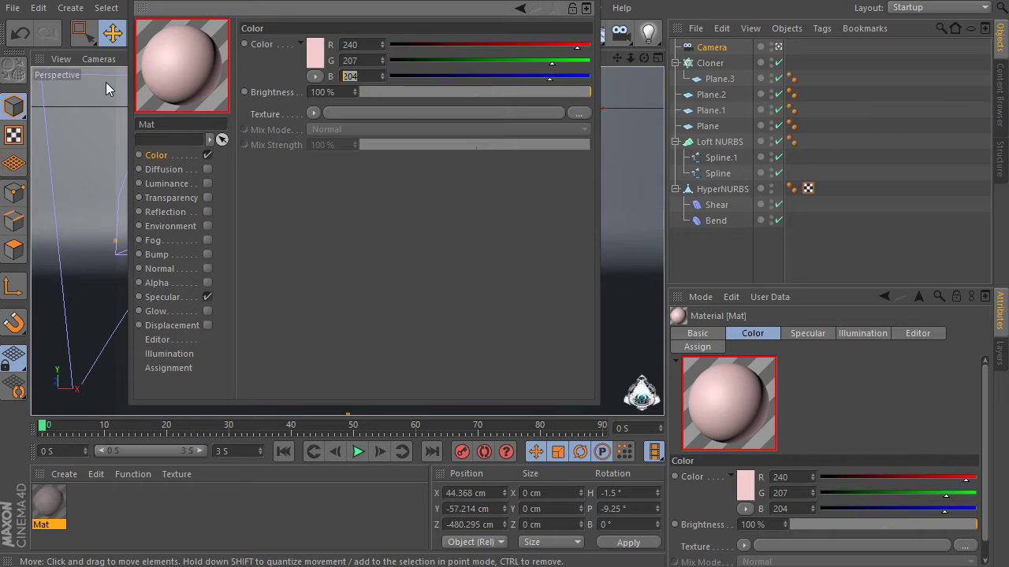
text(88)
key(Return)
- Load a Layer shader as the Color channel's texture and add a Noise shader inside it
click(313, 114)
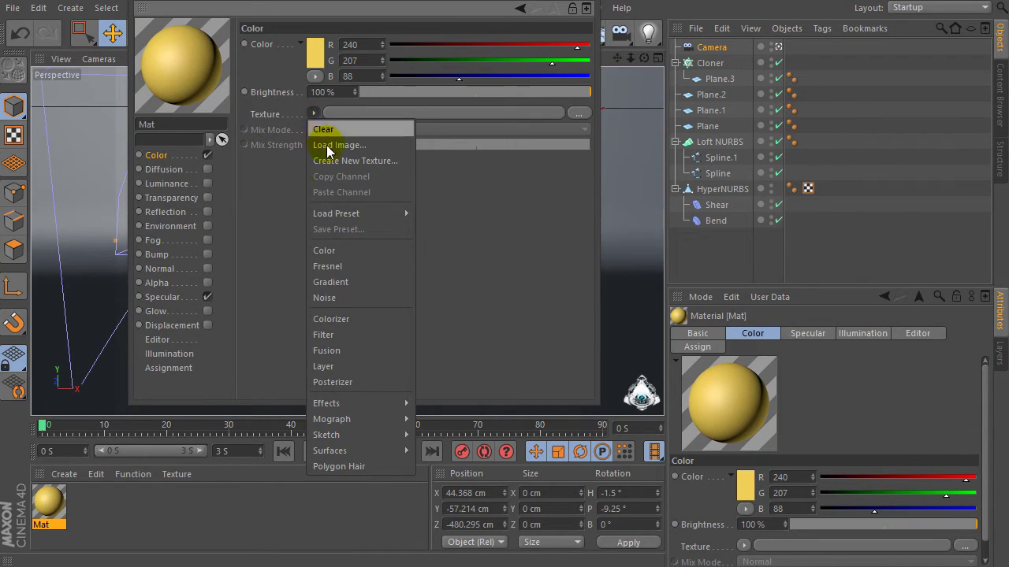
click(335, 364)
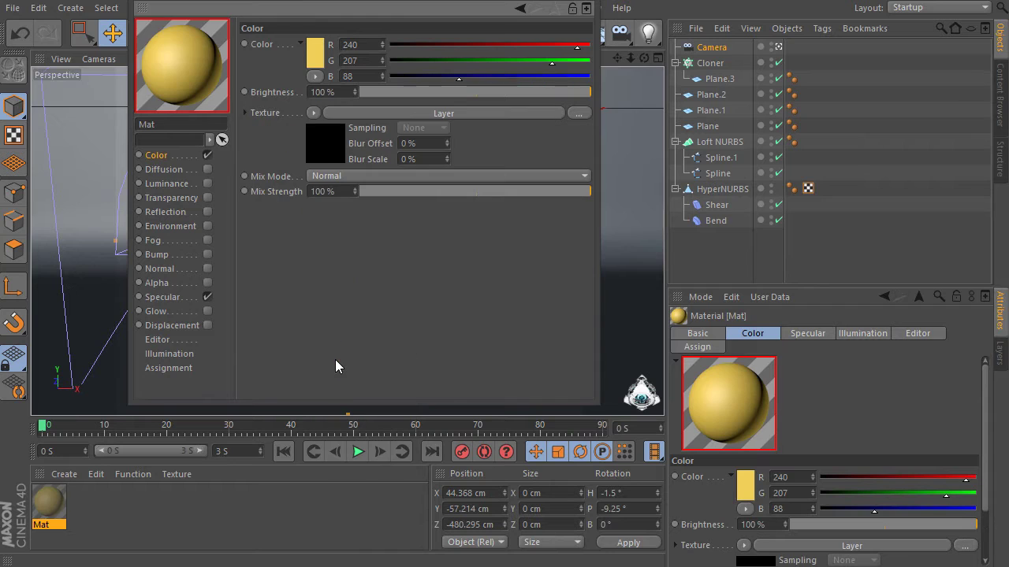
click(316, 150)
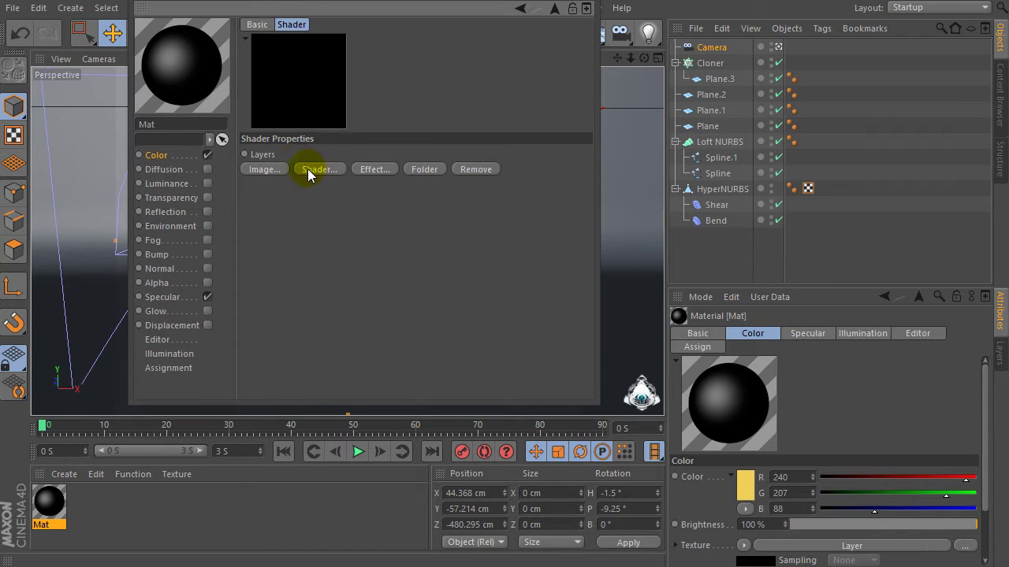
click(322, 170)
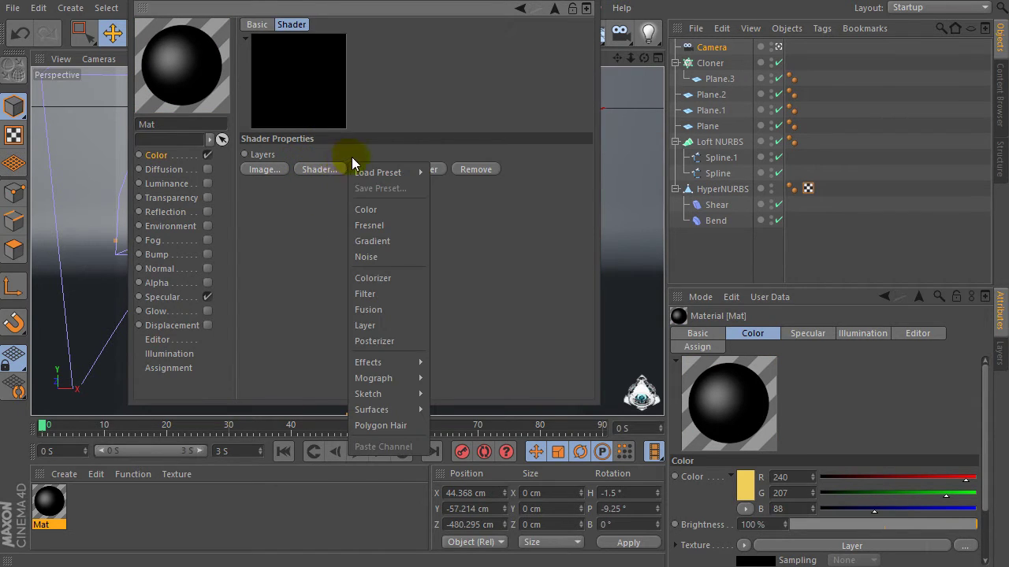
click(389, 257)
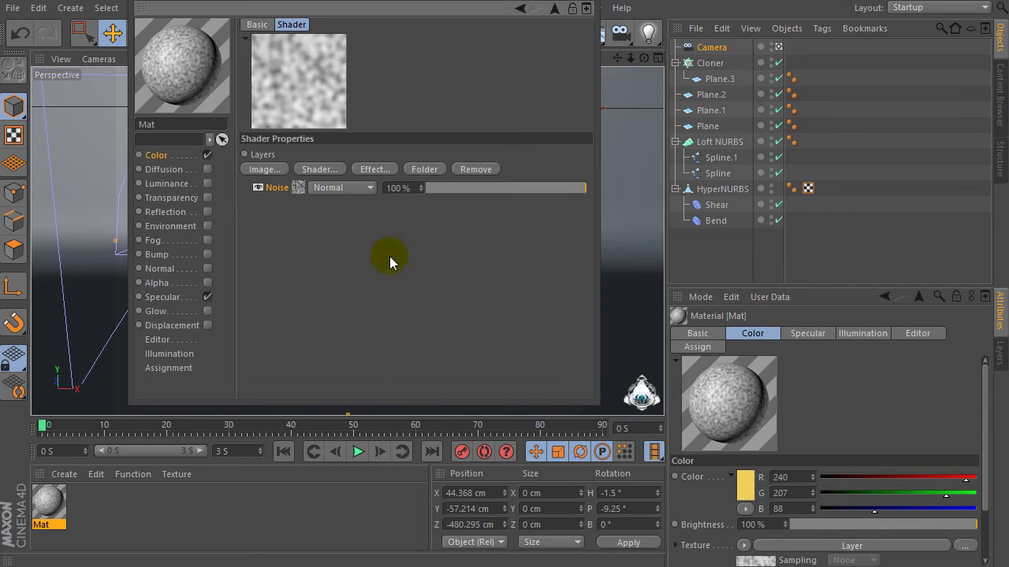
- Set the noise layer's type to Turbulence and its Global Scale to 0.2 %
click(297, 187)
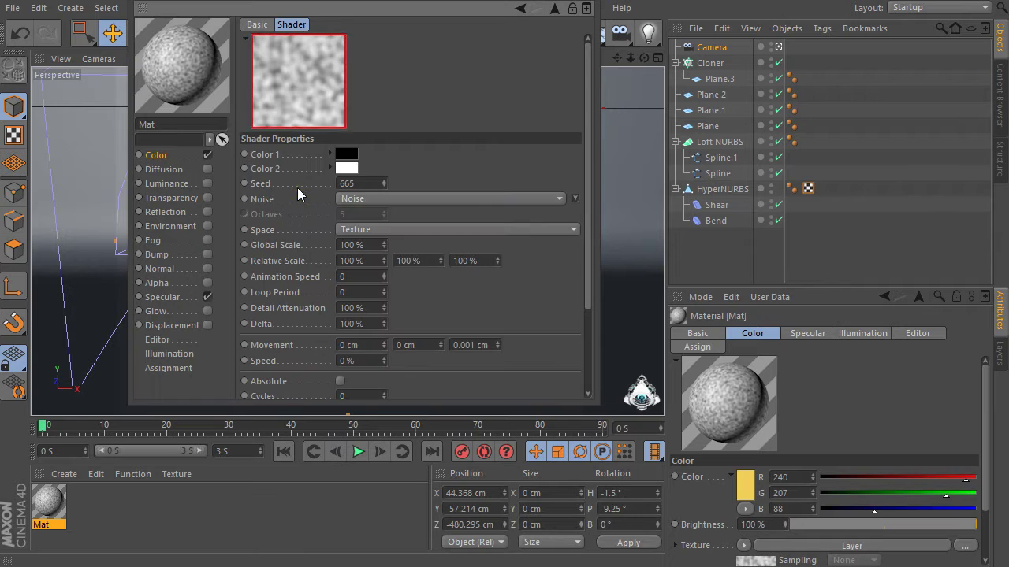
click(370, 198)
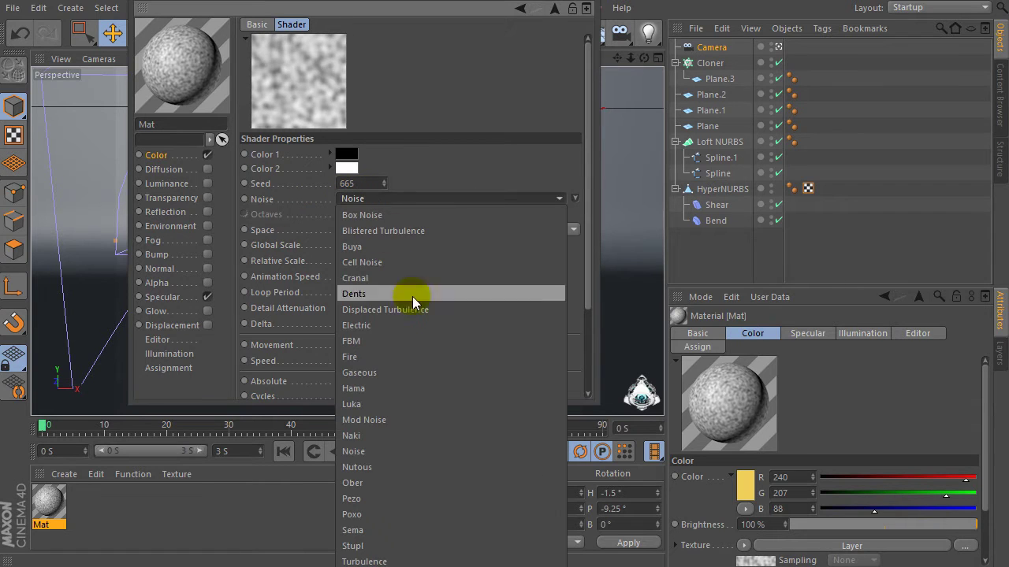
click(410, 561)
click(372, 245)
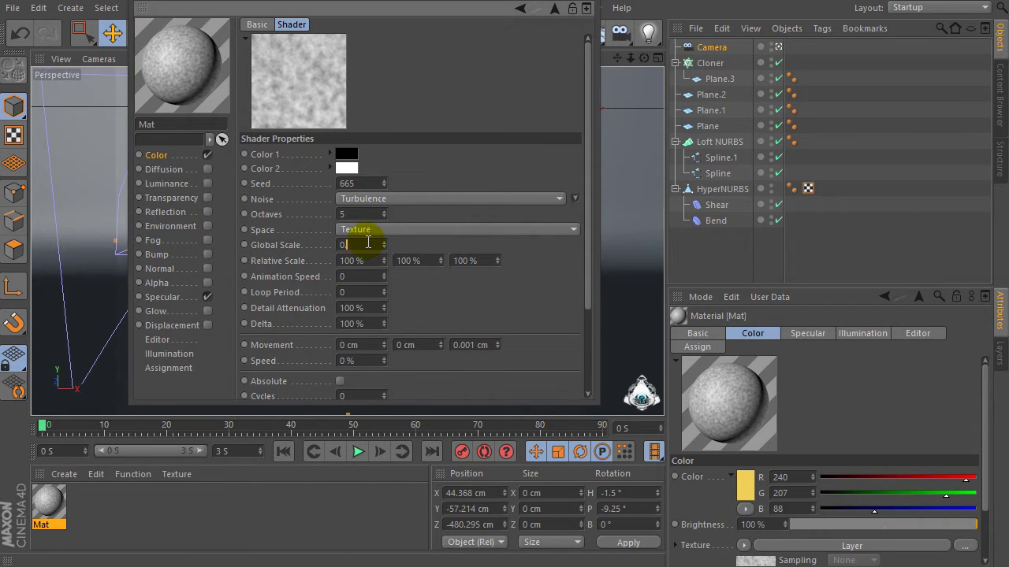
text(0.2)
key(Return)
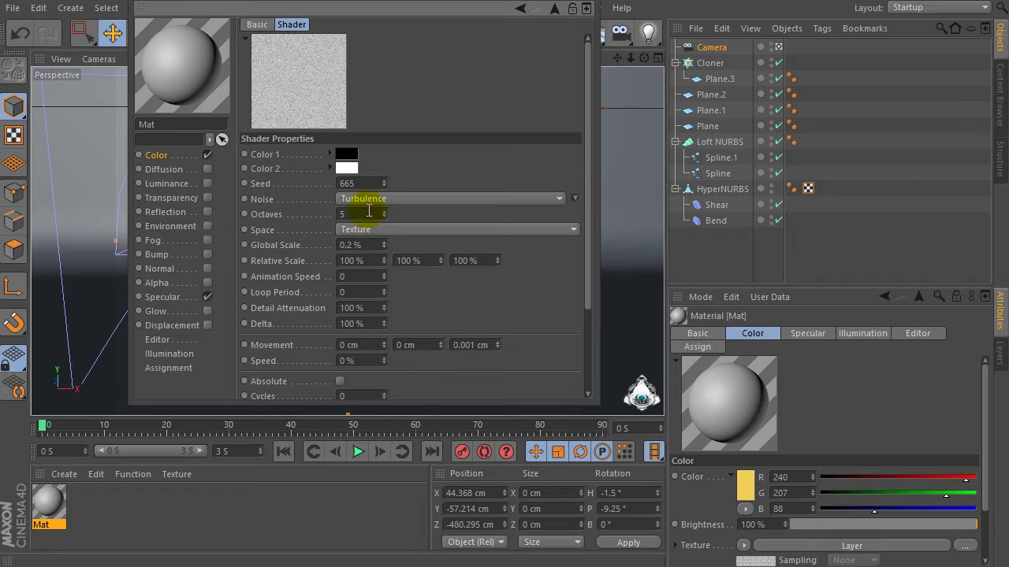
- Change the noise's Color 1 to a light grey and return to the layer list
click(347, 154)
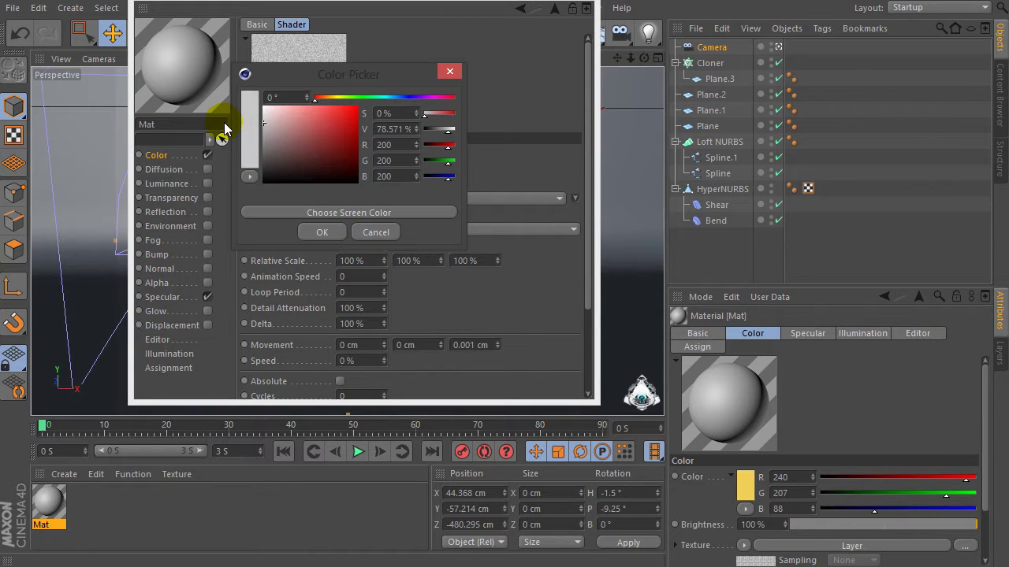
click(317, 232)
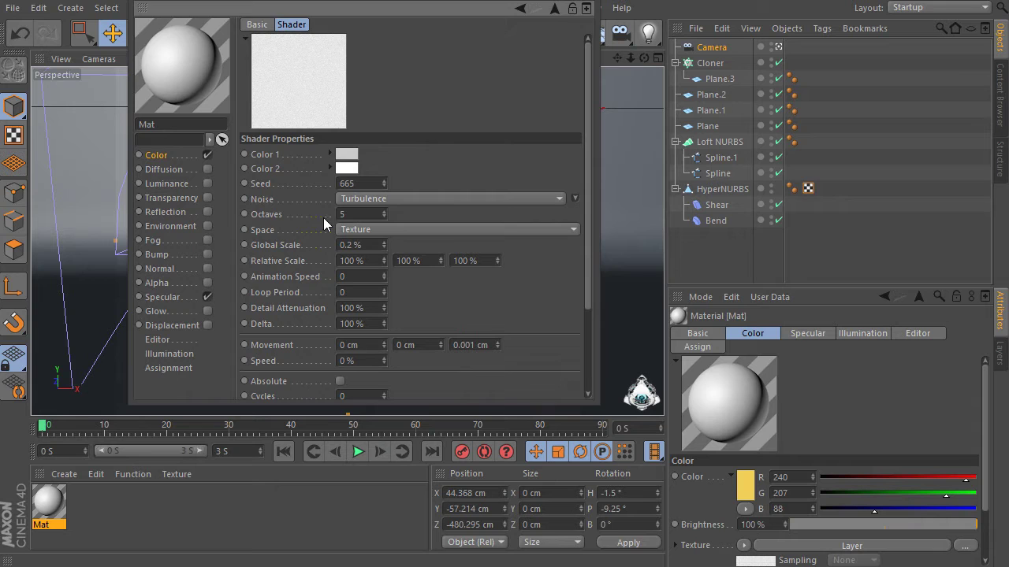
click(343, 155)
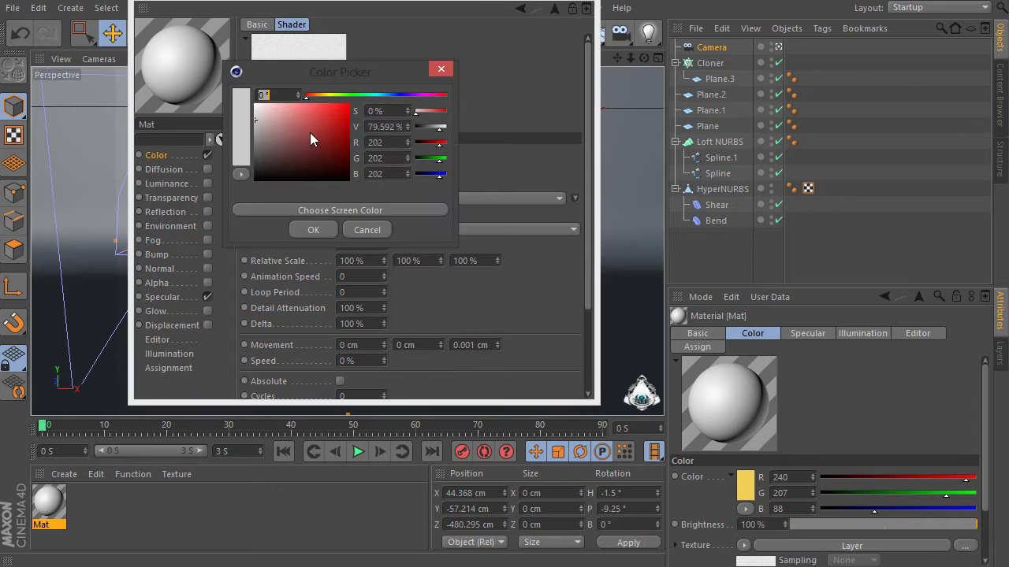
click(313, 230)
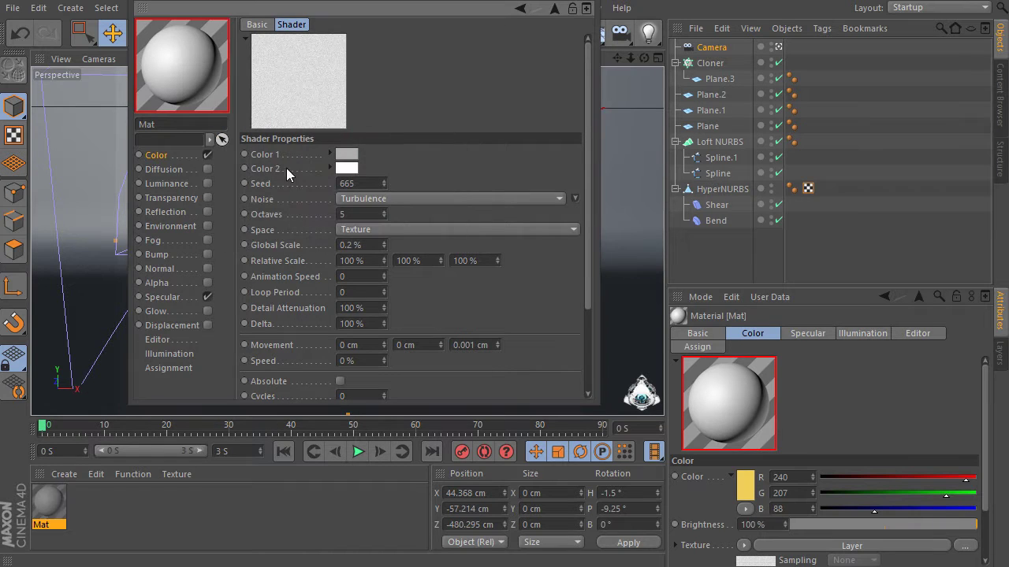
click(553, 9)
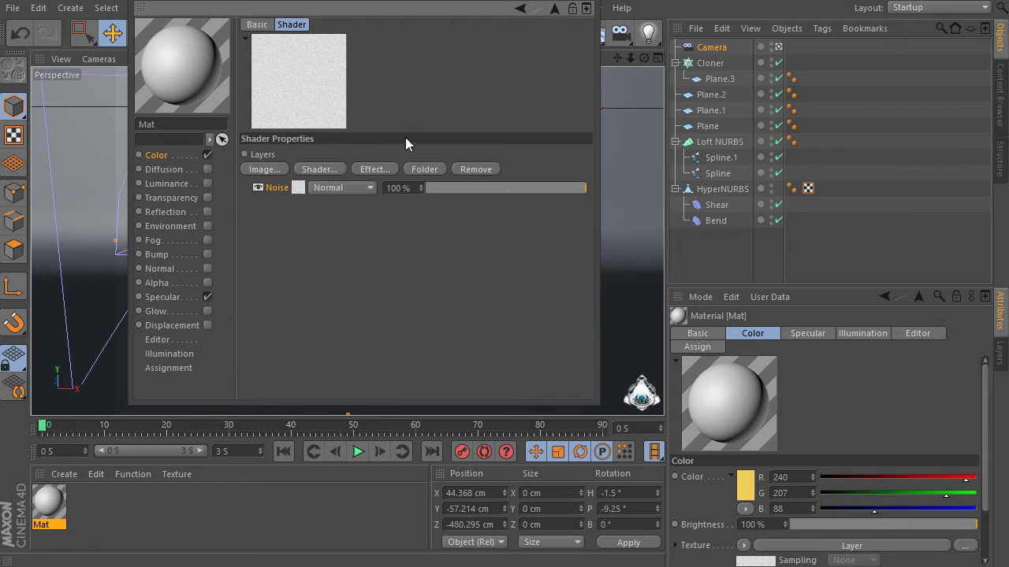
- Add a Fresnel shader above the noise layer and invert the knots of its gradient
click(324, 172)
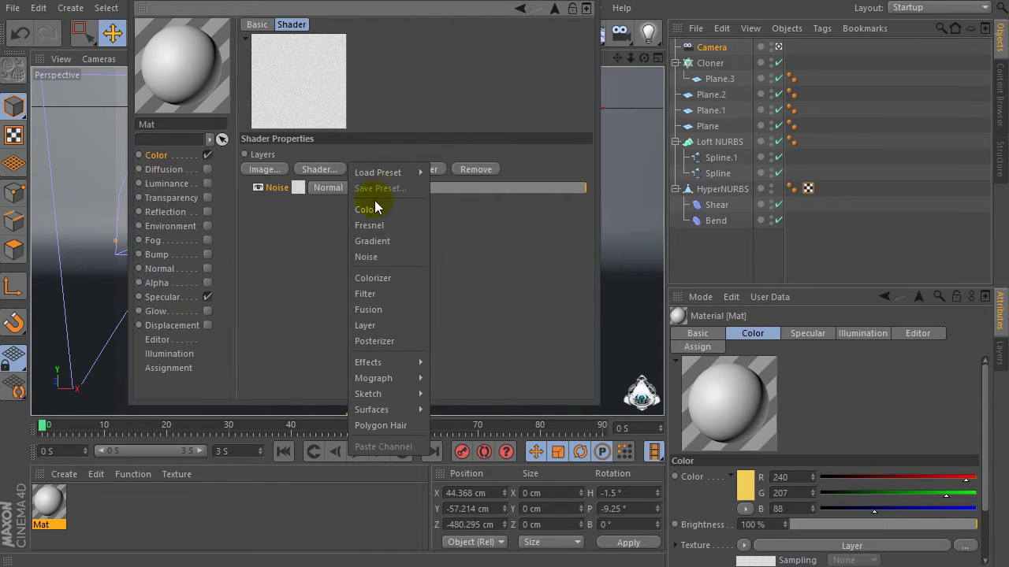
click(406, 225)
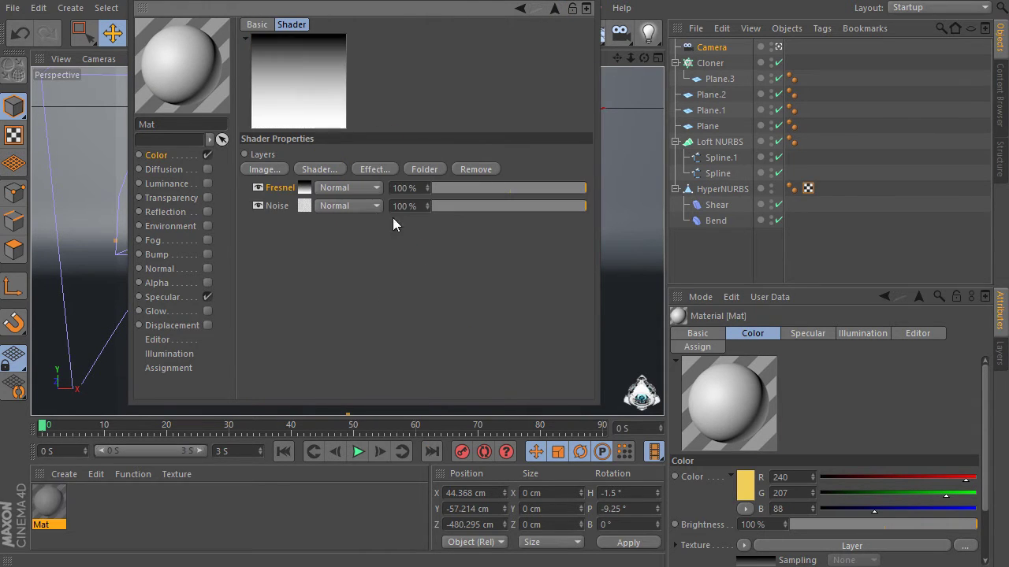
click(304, 189)
right_click(304, 192)
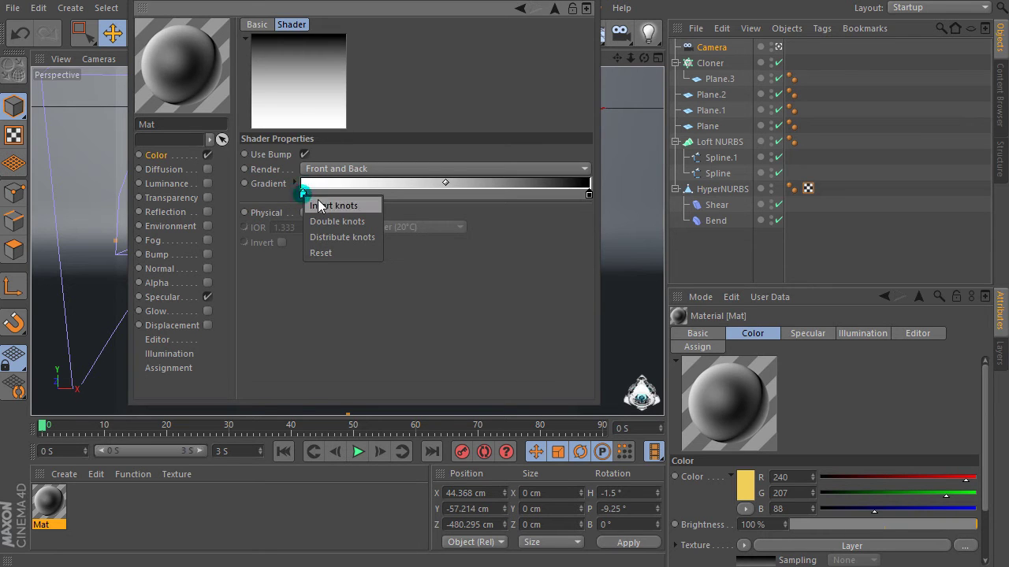
click(309, 202)
- Lighten the Fresnel gradient's black knot to a grey of about RGB 174 and return to the layer list
double_click(302, 195)
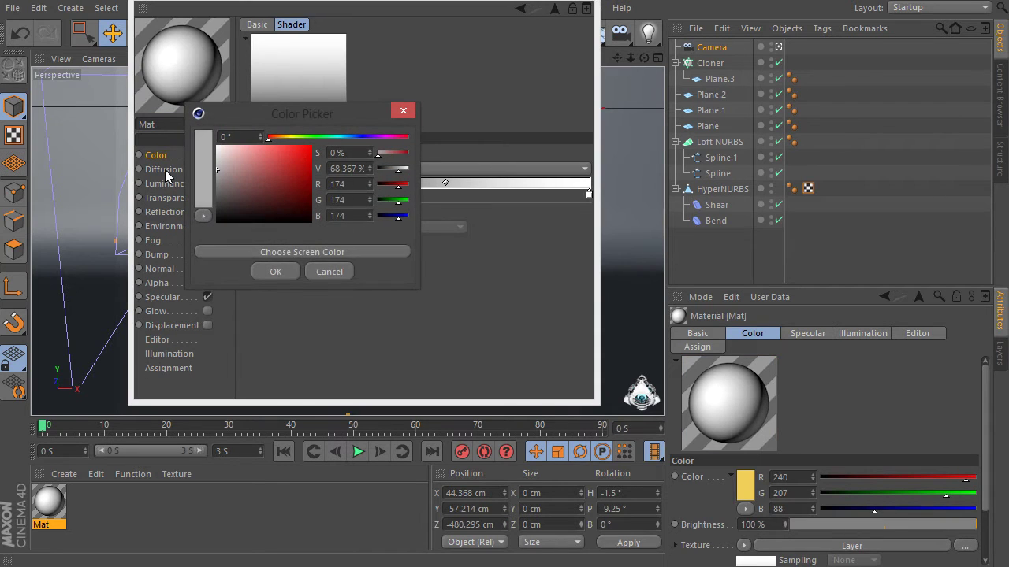
click(266, 270)
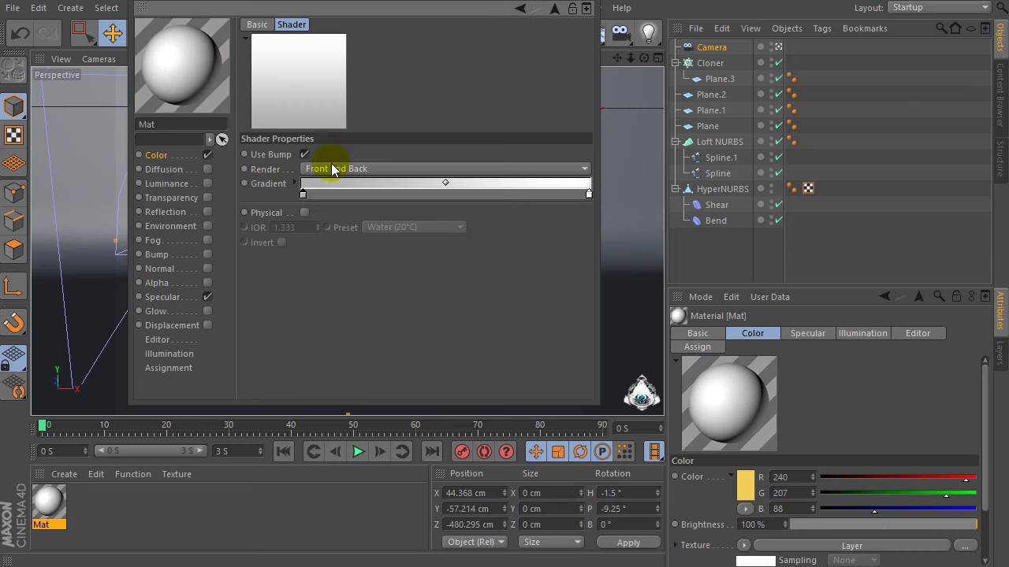
click(549, 11)
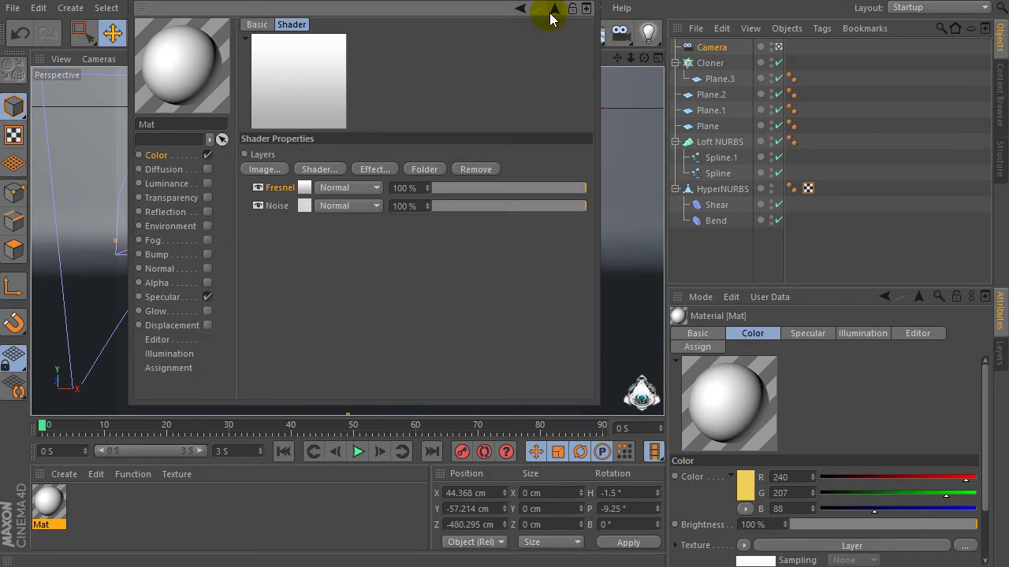
- Set the Fresnel layer's blending to Multiply and the Color channel's texture Mix Mode to Multiply
click(351, 187)
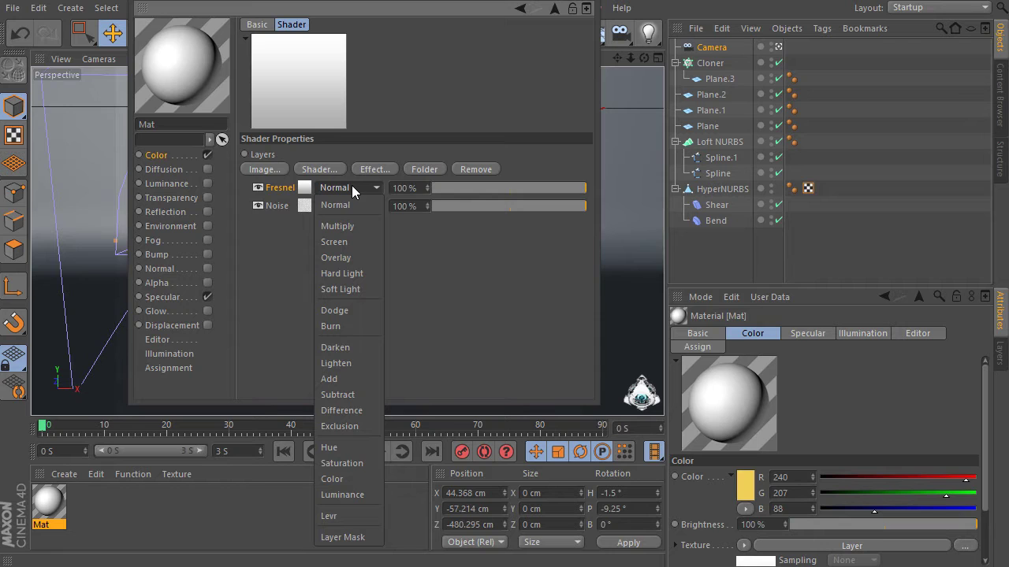
click(337, 227)
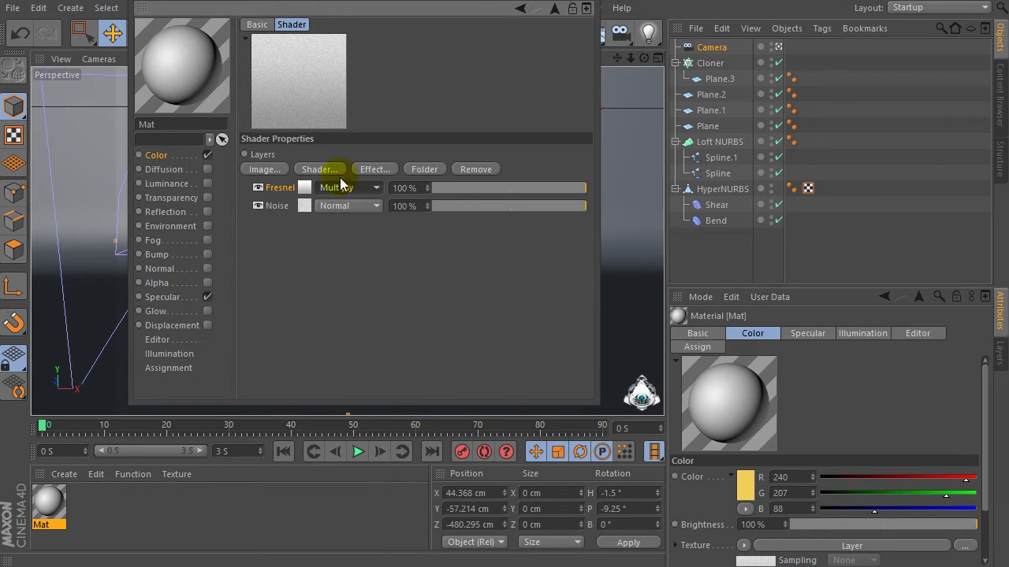
click(553, 11)
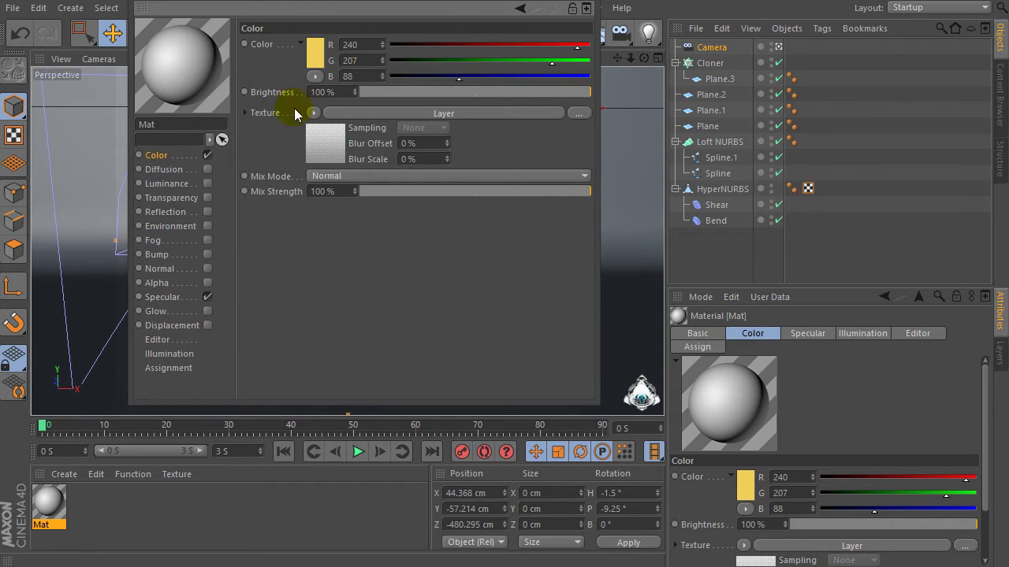
click(340, 175)
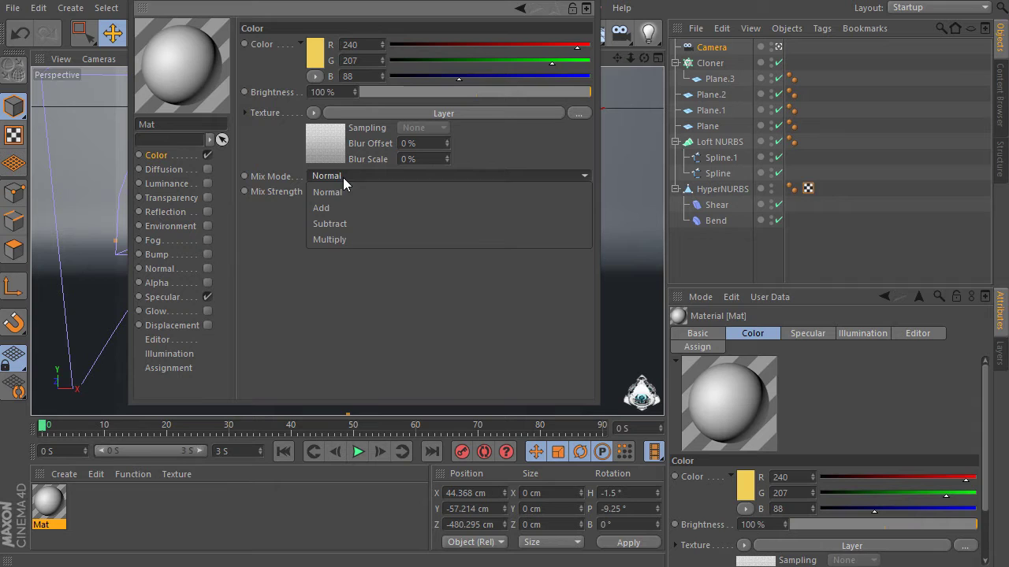
click(338, 238)
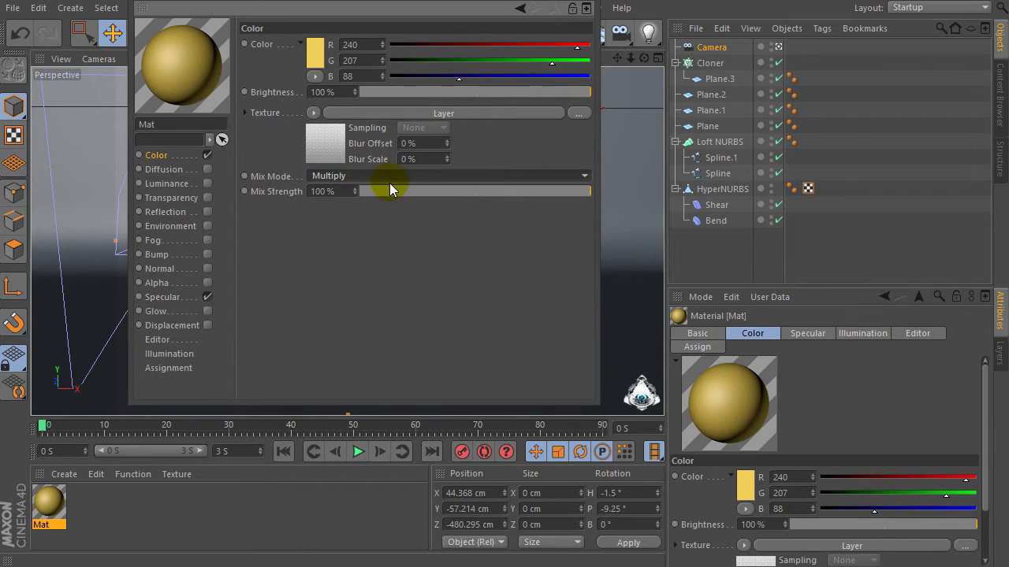
- Enable the material's Reflection channel and set its color to R 255, G 250, B 212
click(207, 211)
click(349, 44)
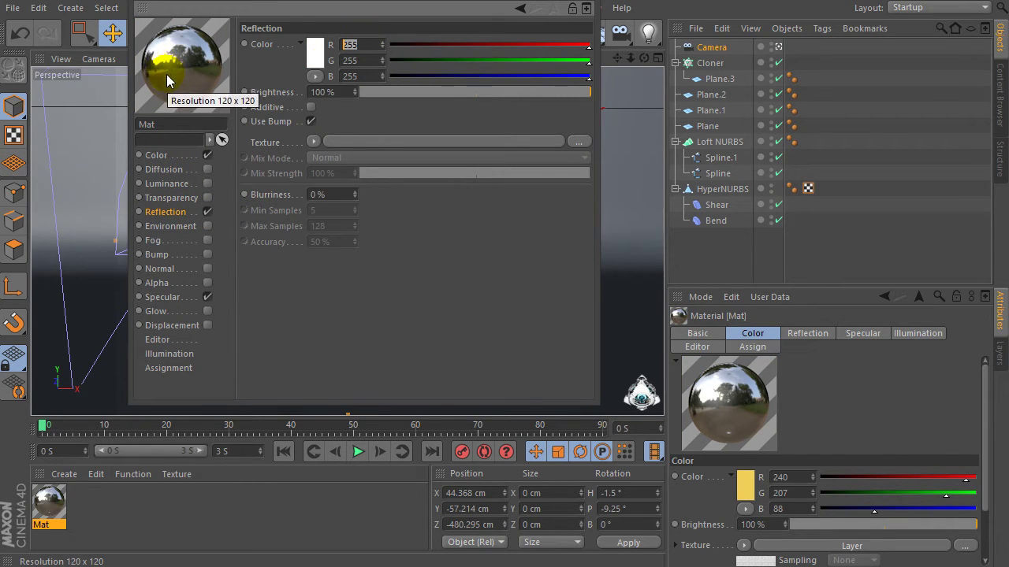
click(363, 61)
text(250)
click(364, 75)
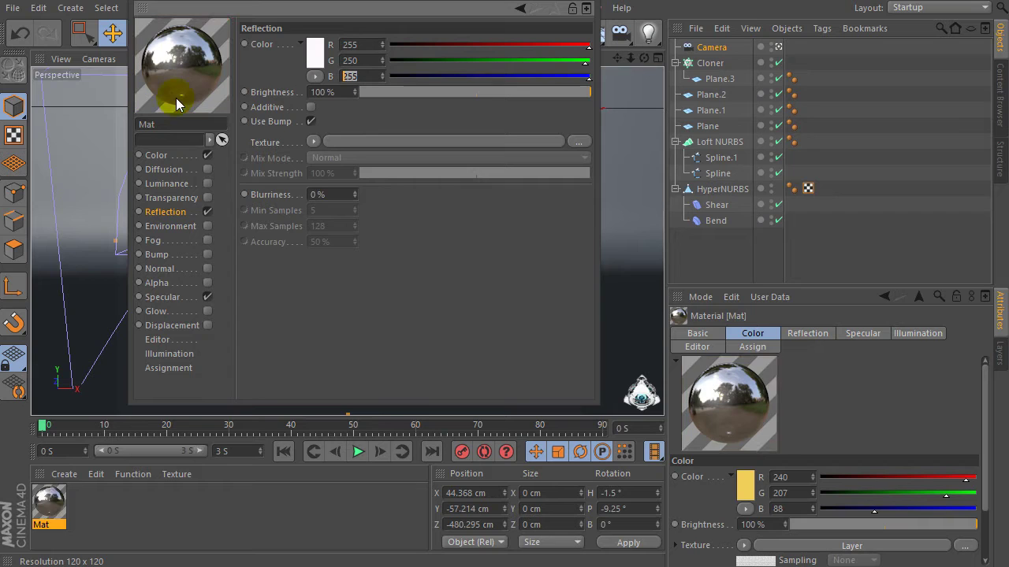
text(2)
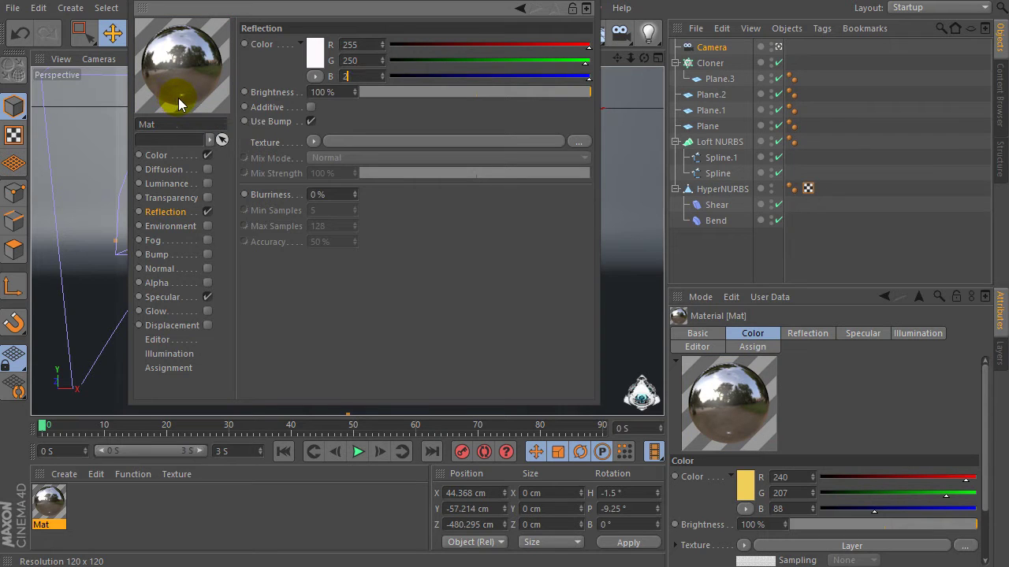
text(12)
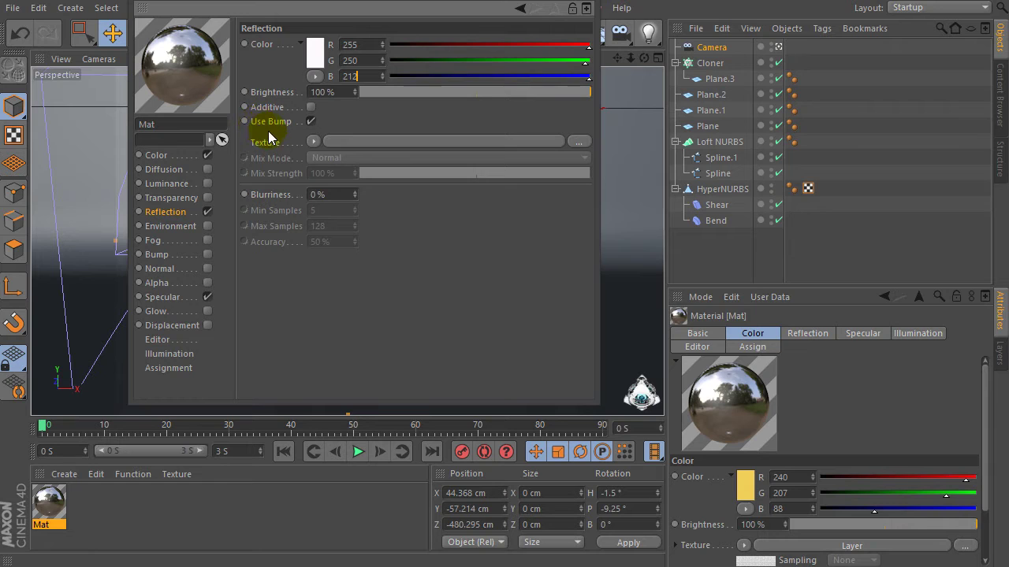
click(395, 223)
- Load a Fresnel shader as the Reflection channel's texture
click(324, 146)
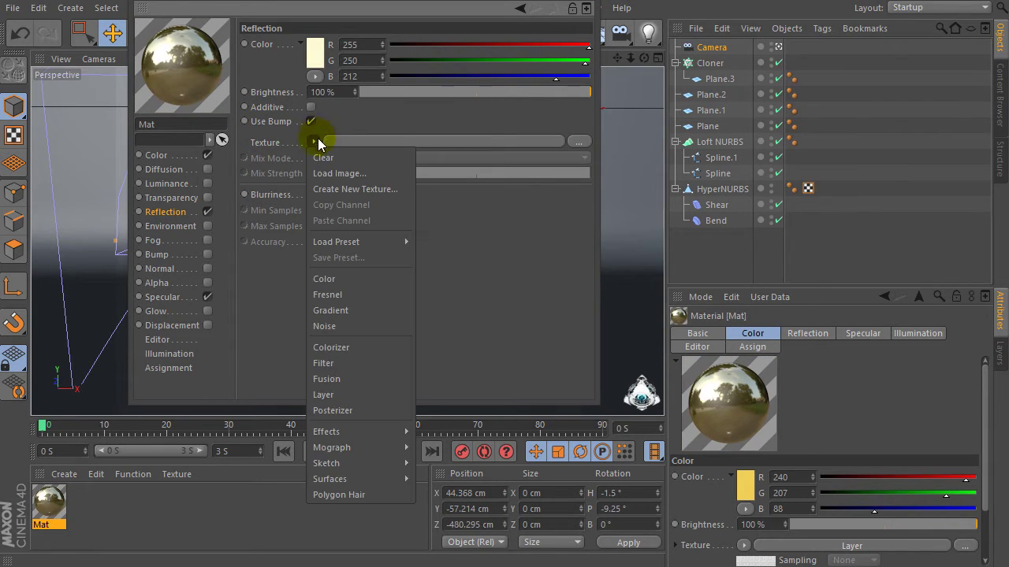
click(398, 294)
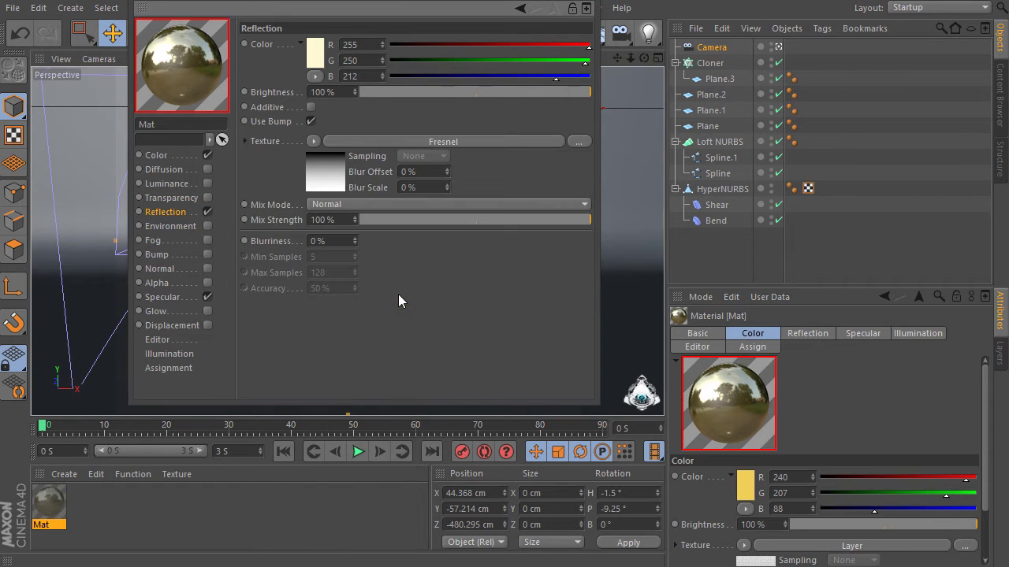
- Make the Reflection channel's Fresnel shader Physical with an IOR of 6 and return to the channel settings
click(344, 182)
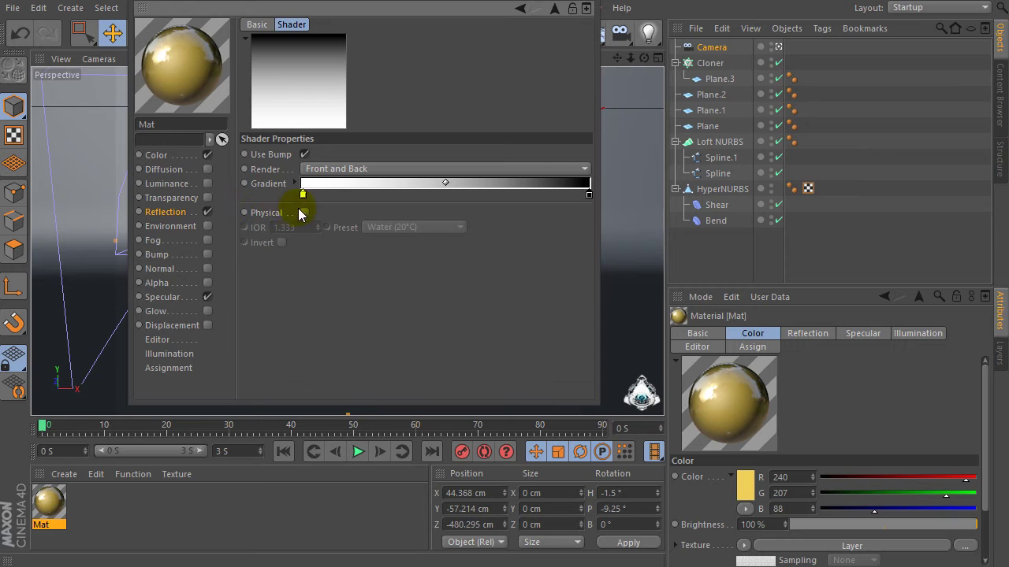
click(304, 212)
click(302, 228)
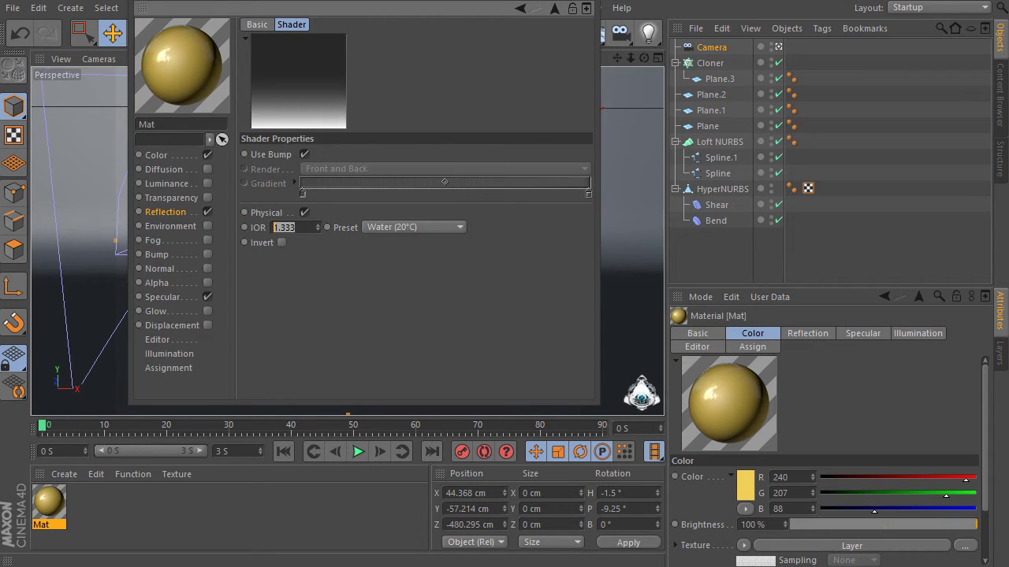
key(Return)
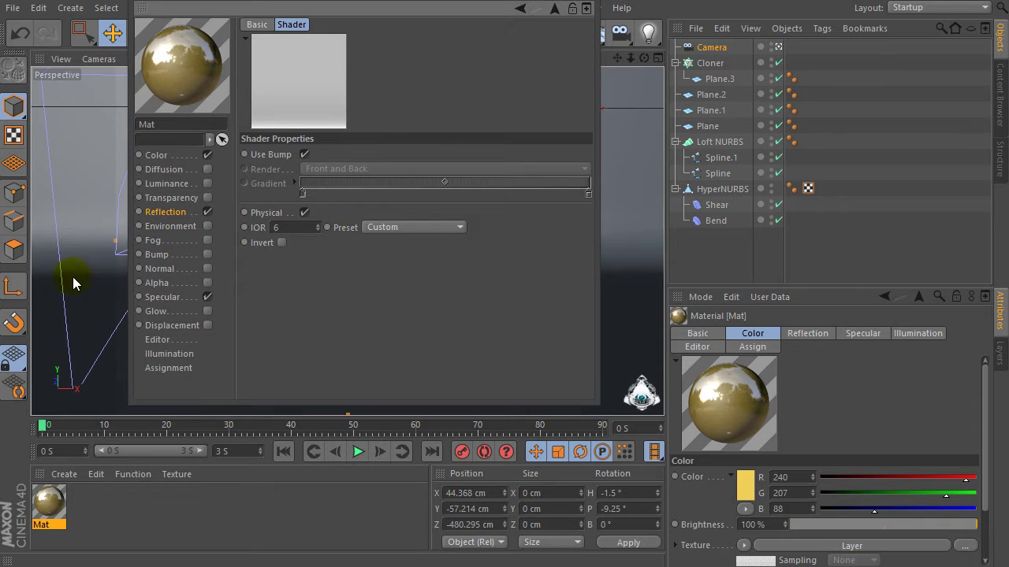
click(553, 10)
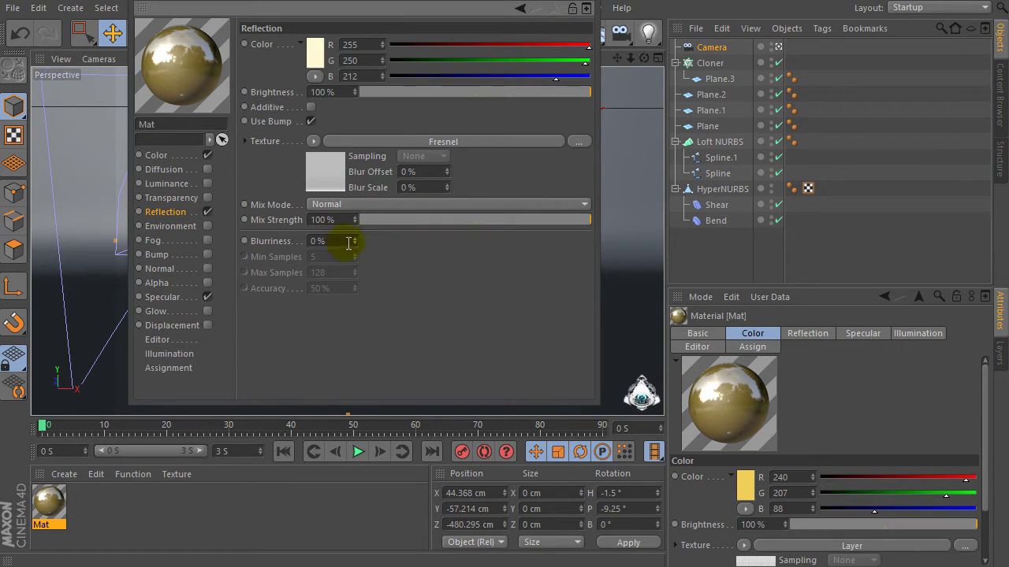
- Set the Reflection texture's Mix Mode to Multiply and enable Additive
click(335, 205)
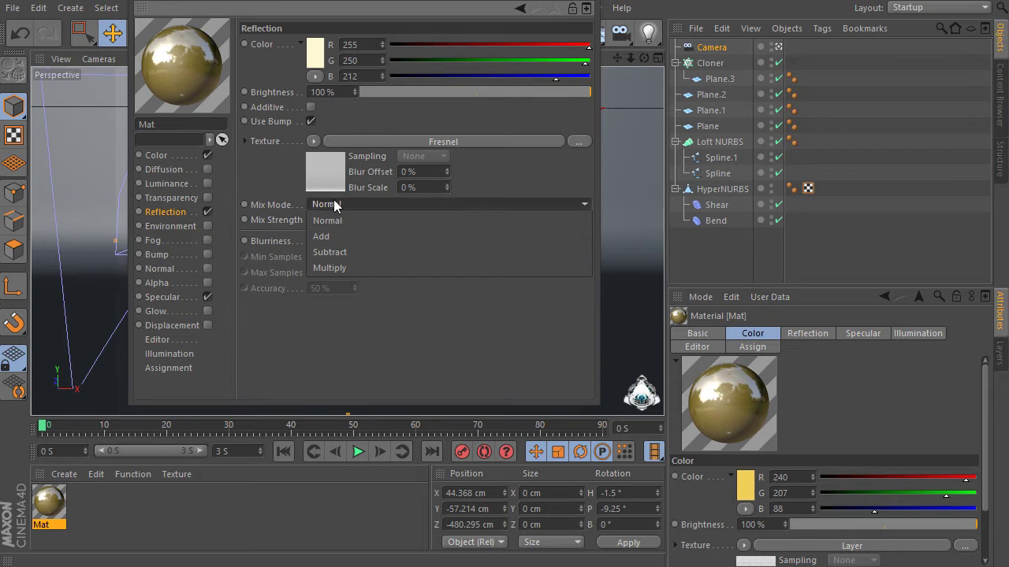
click(329, 267)
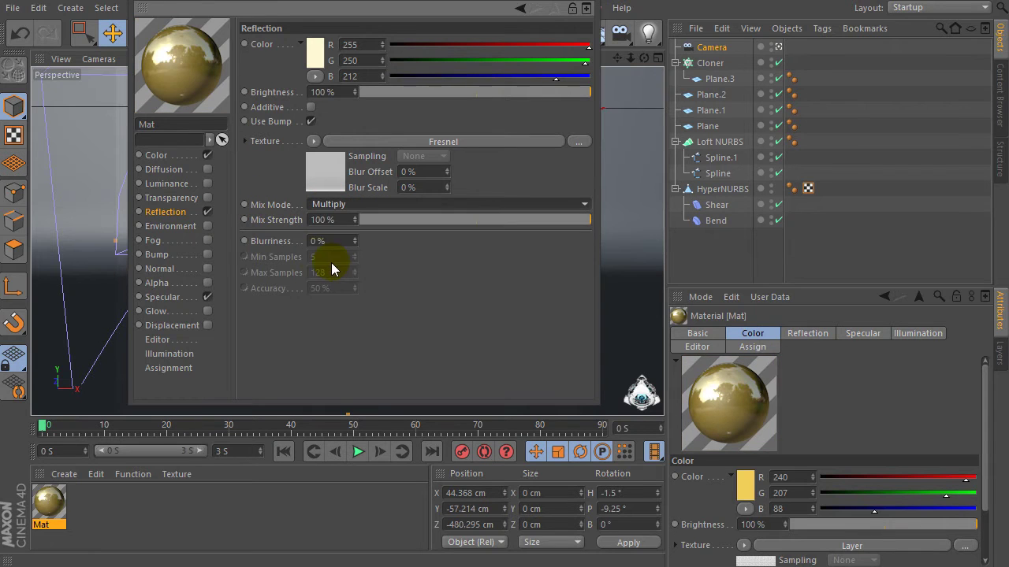
click(311, 106)
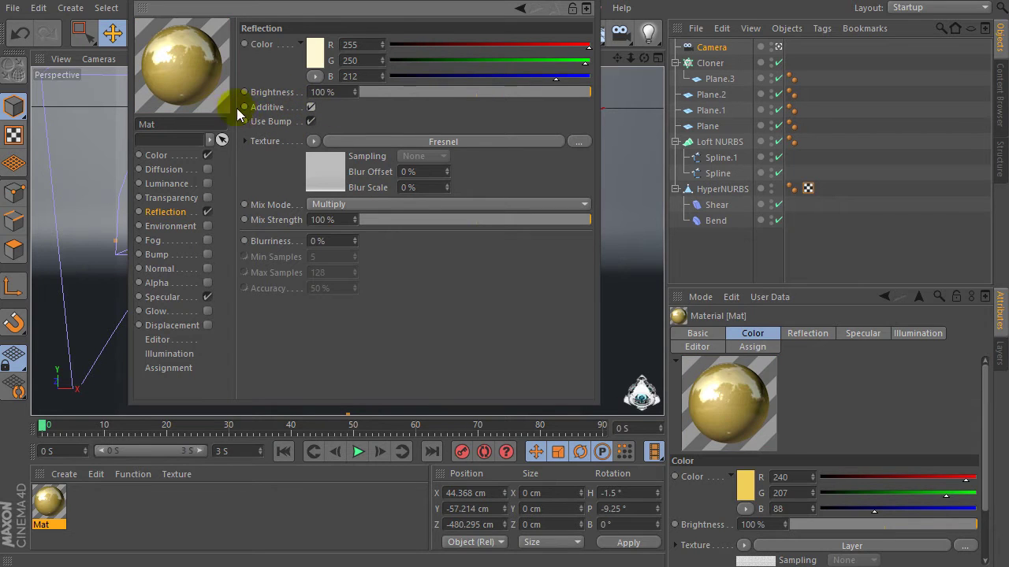
- Set the Reflection channel's Blurriness to 10%
click(324, 240)
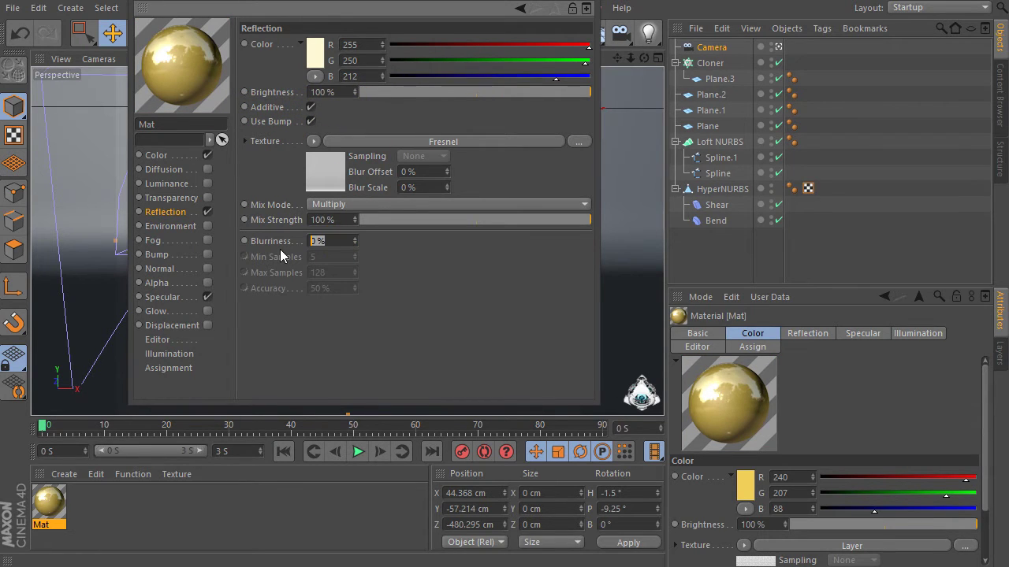
text(10)
key(Return)
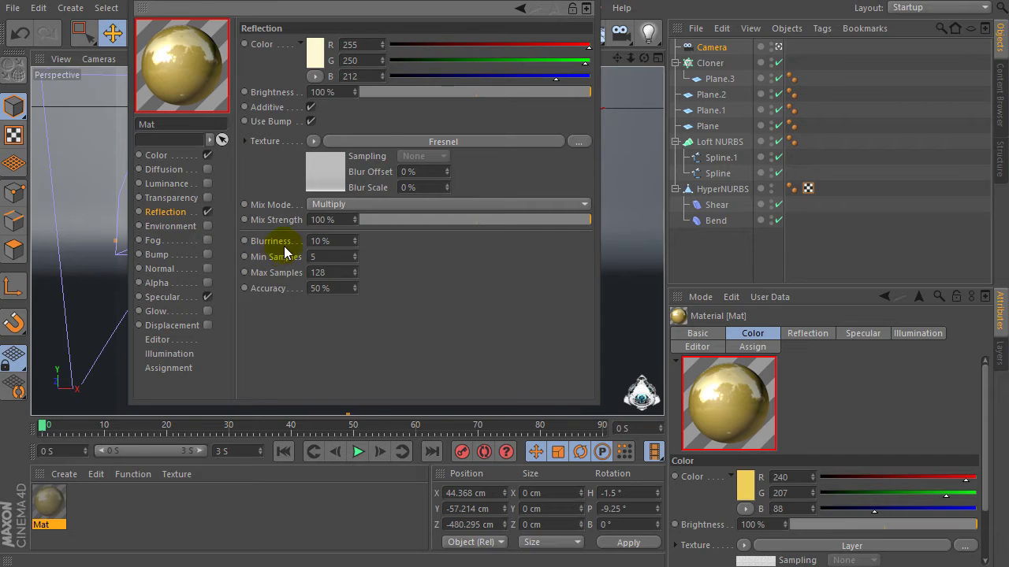
click(348, 218)
click(343, 239)
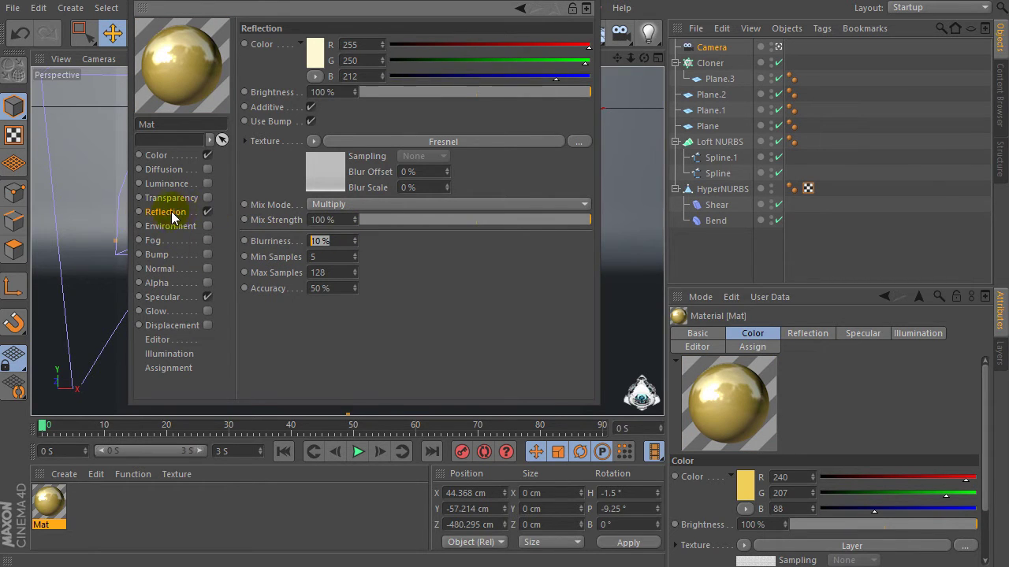
- Enable the material's Bump channel, load a Layer shader as its texture and open that shader
click(157, 254)
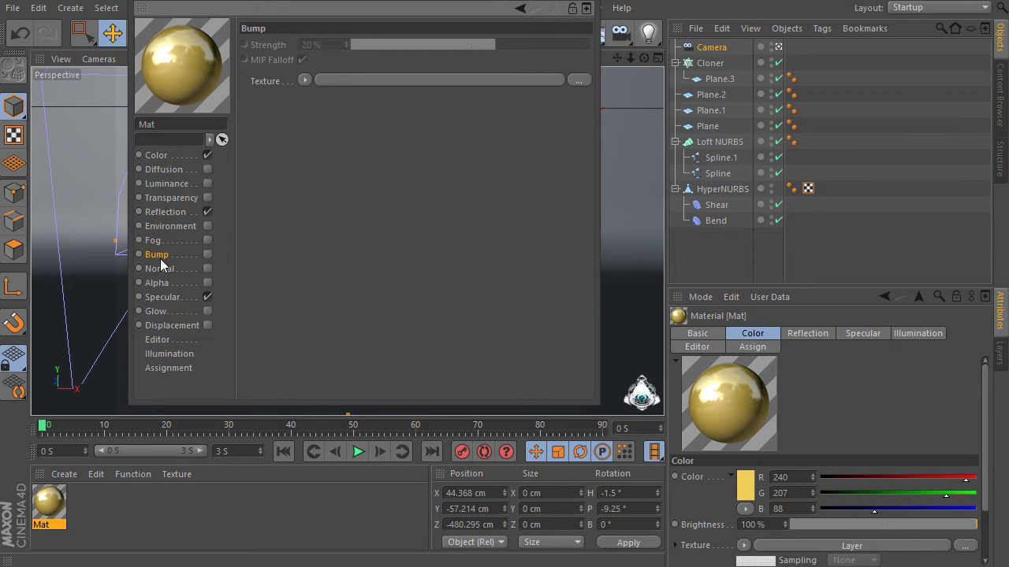
click(207, 255)
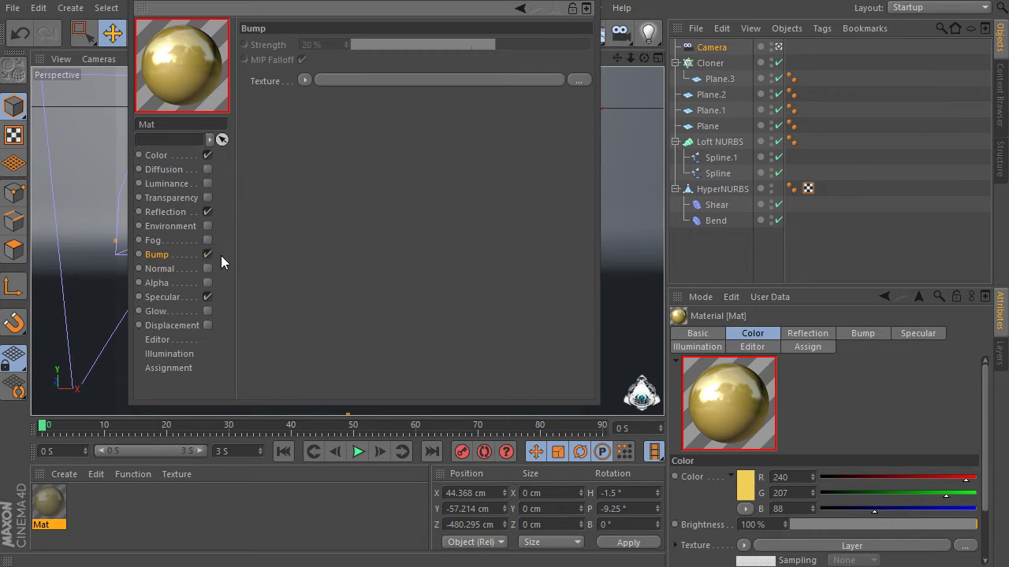
click(305, 81)
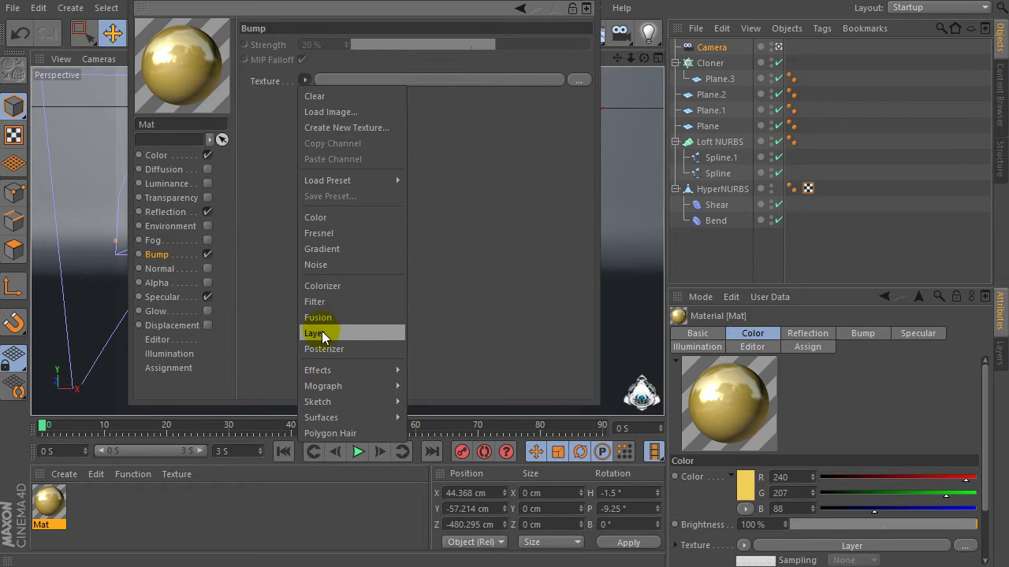
click(322, 332)
click(316, 104)
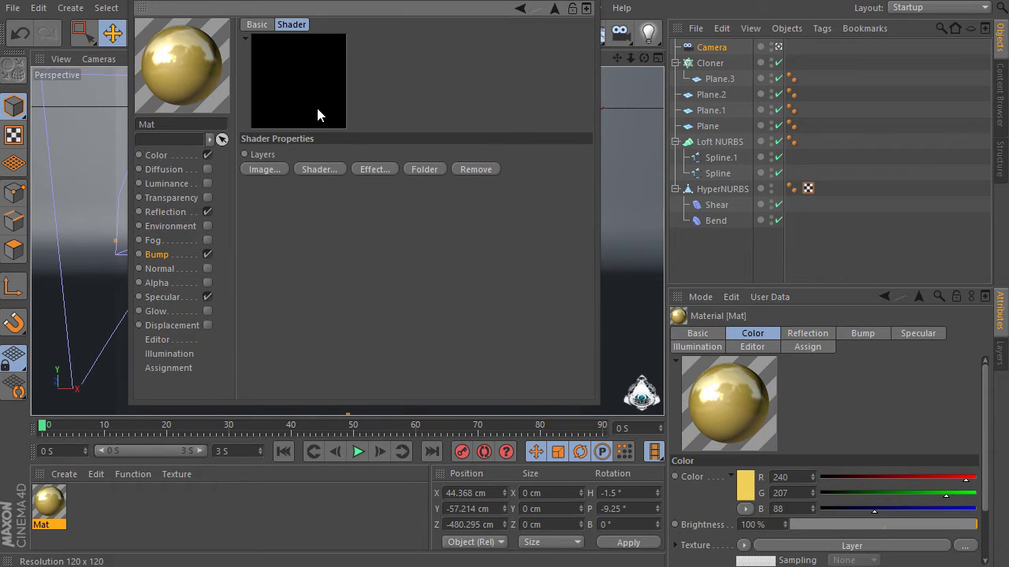
- Add a Noise shader as the first layer of the Bump channel's Layer shader
click(316, 171)
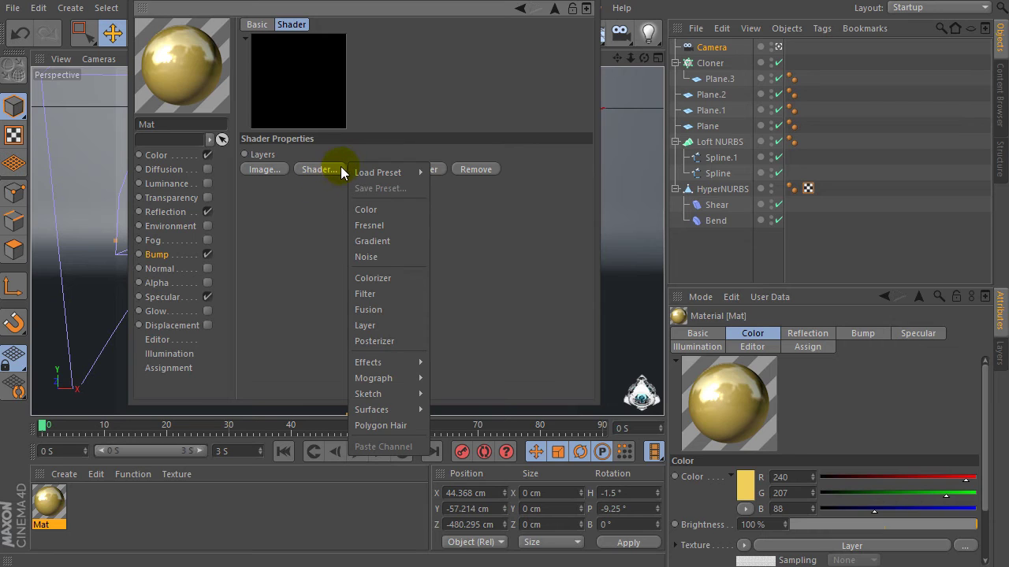
mouse_move(354, 177)
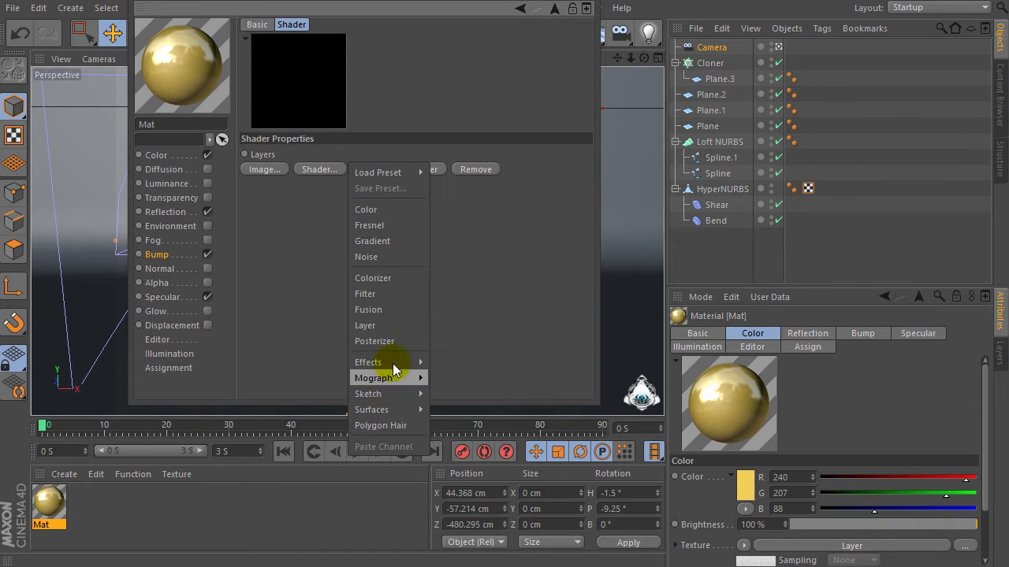
click(384, 256)
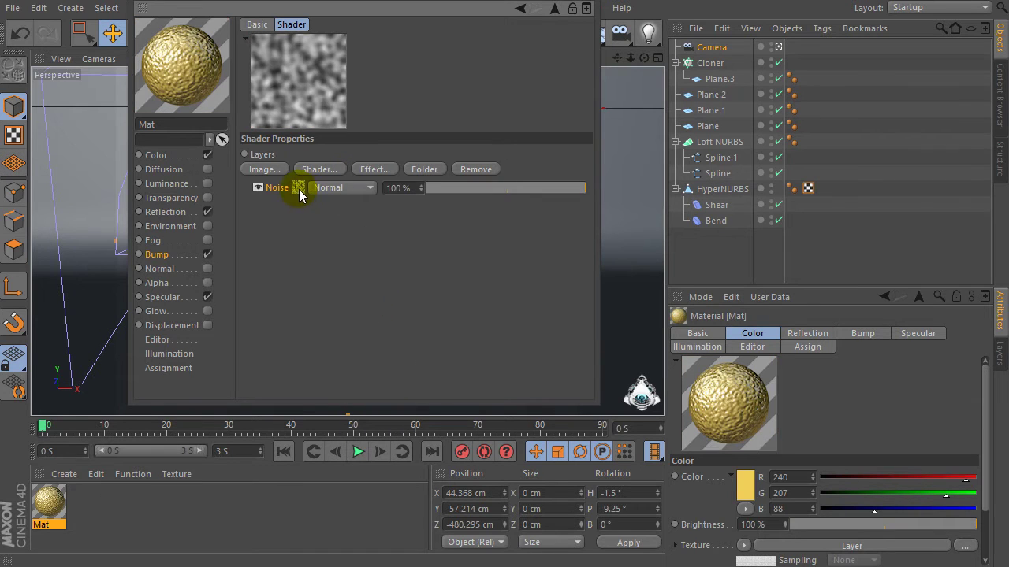
- Set the bump Noise layer's noise type to Turbulence and its Global Scale to 750%
click(299, 188)
click(372, 200)
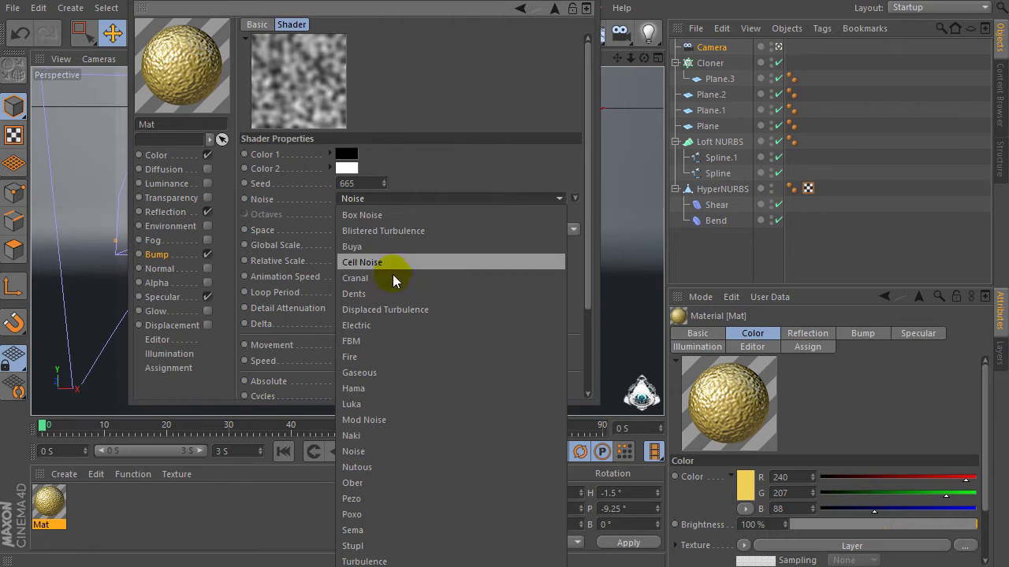
click(381, 561)
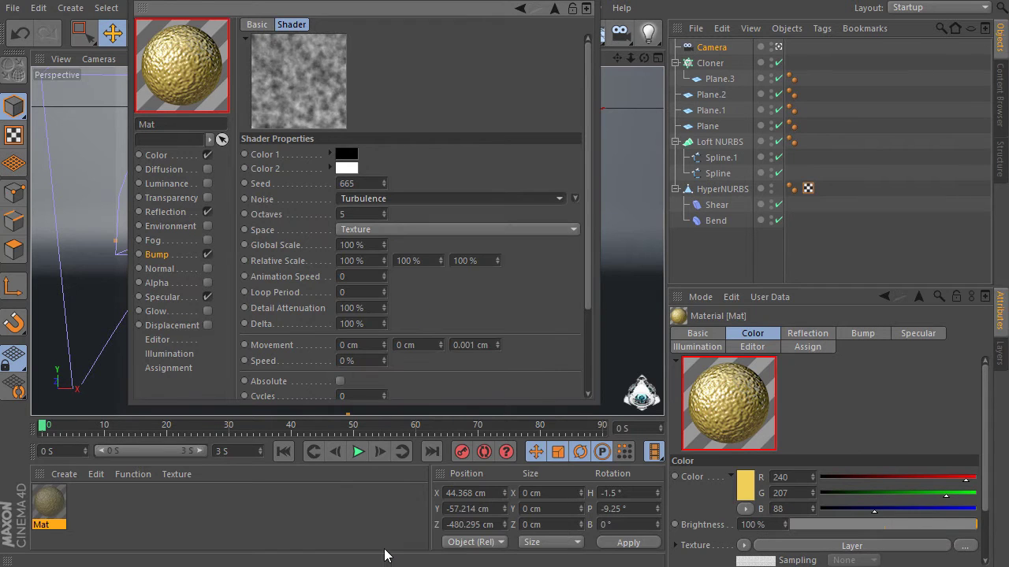
click(367, 245)
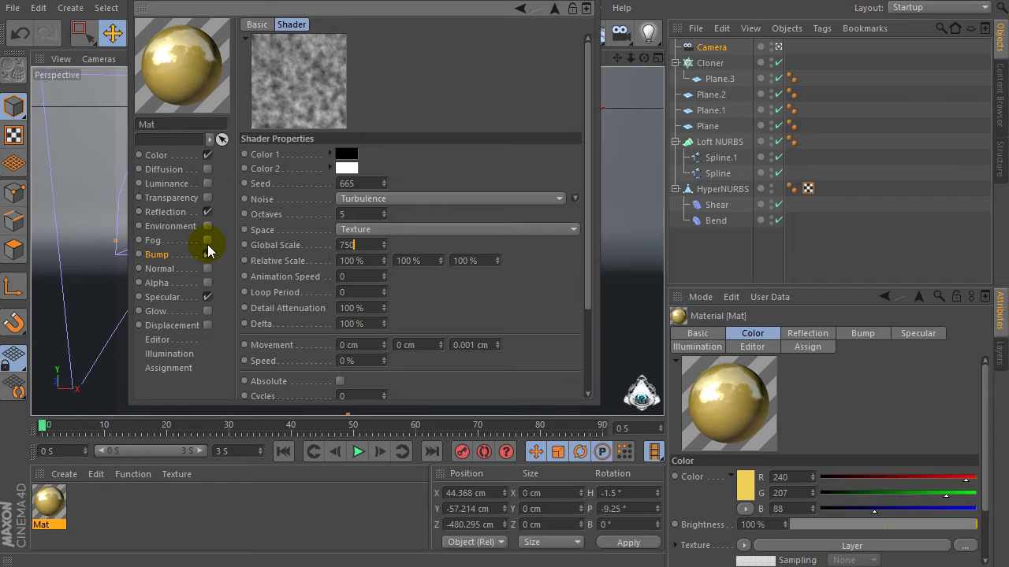
click(208, 250)
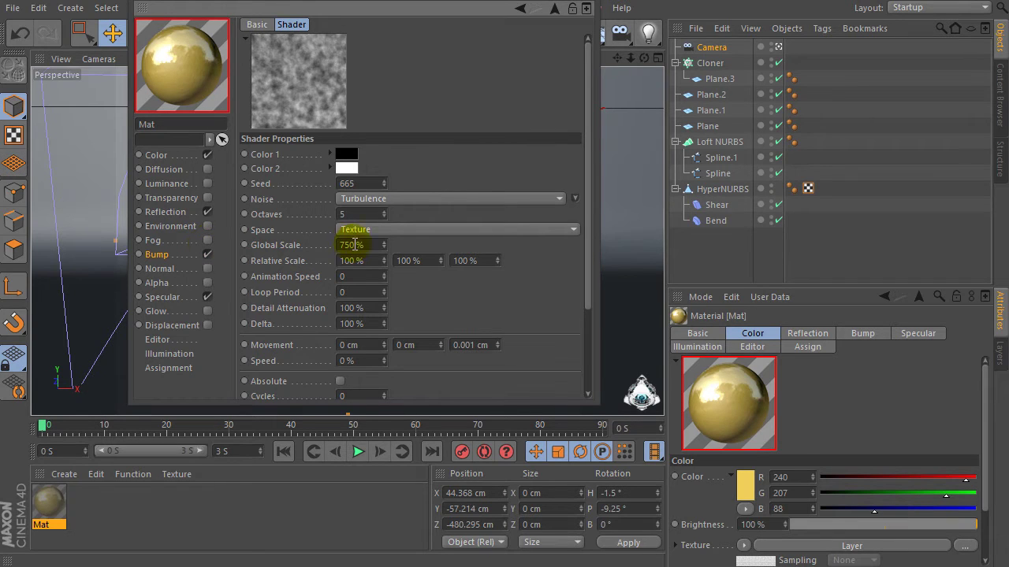
- Change the bump noise's Color 1 to light grey and return to the layer list
click(356, 160)
drag(343, 153, 263, 123)
click(315, 226)
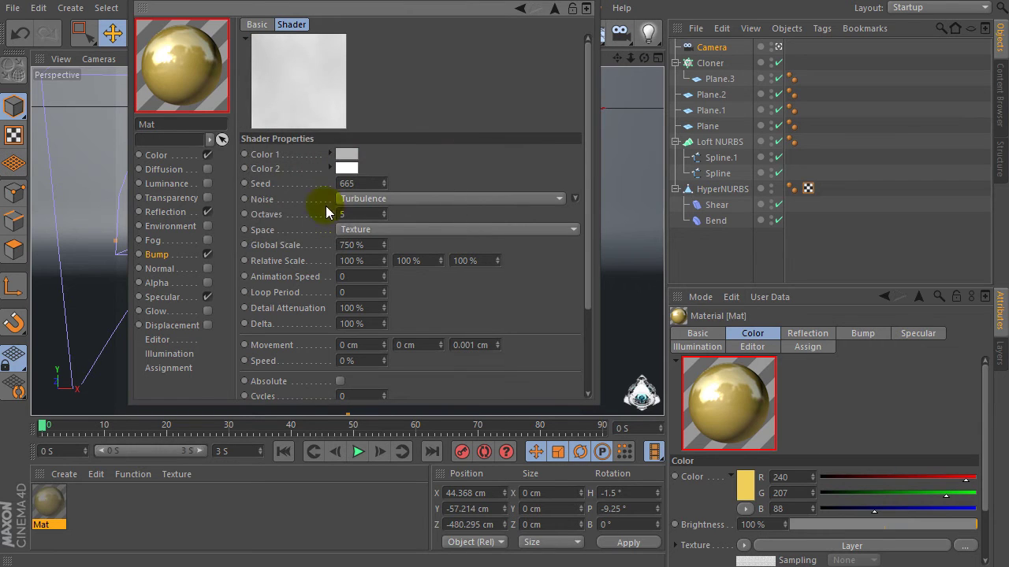
click(555, 10)
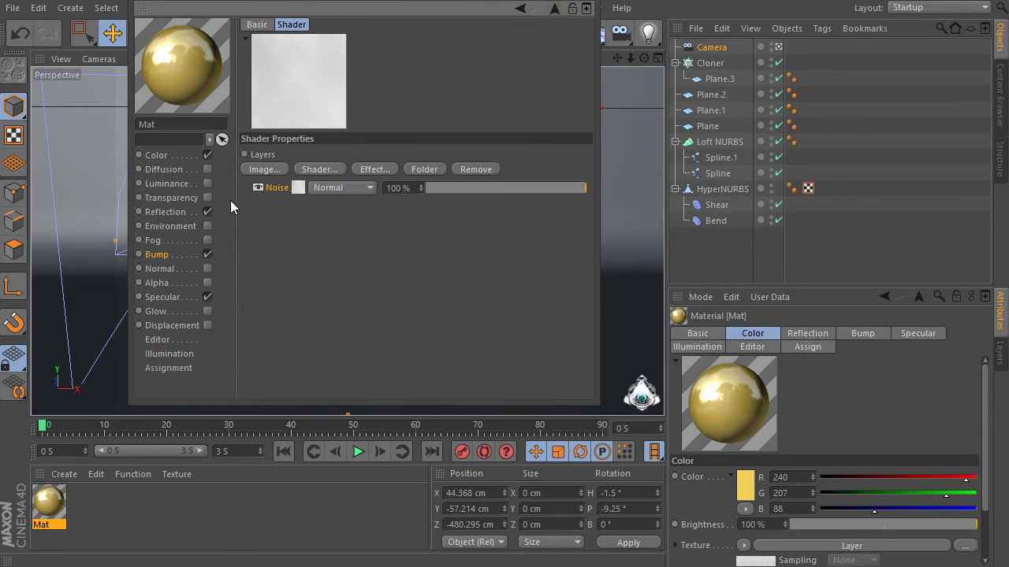
- Add a Fresnel layer above the bump Noise layer and invert its gradient knots
click(319, 168)
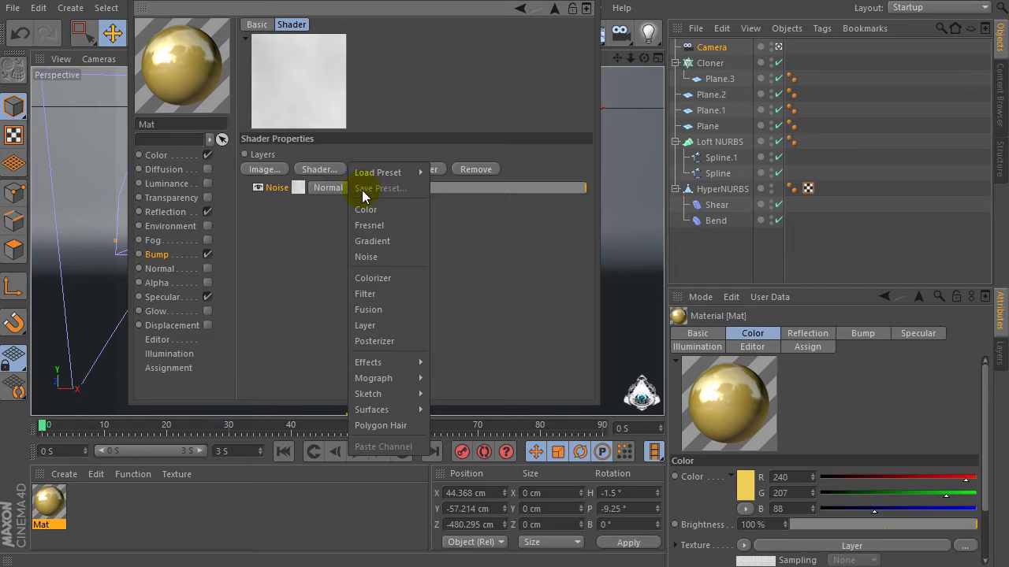
click(372, 225)
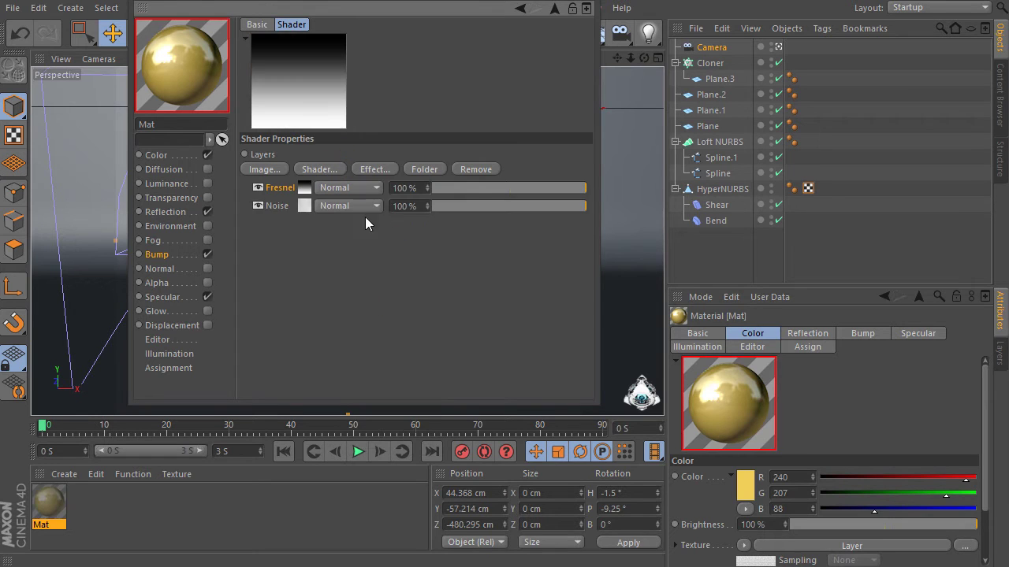
click(300, 189)
right_click(303, 197)
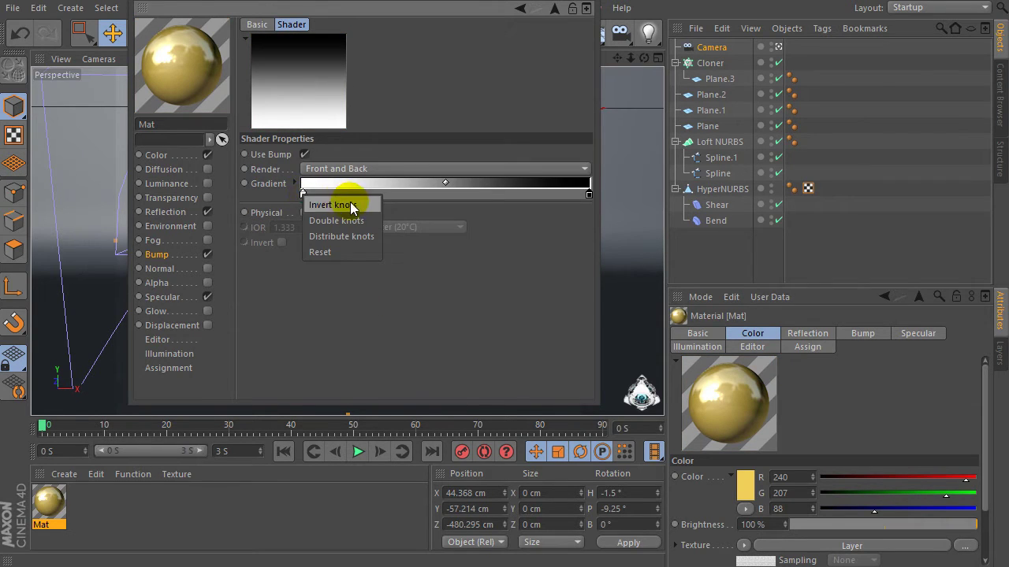
click(375, 208)
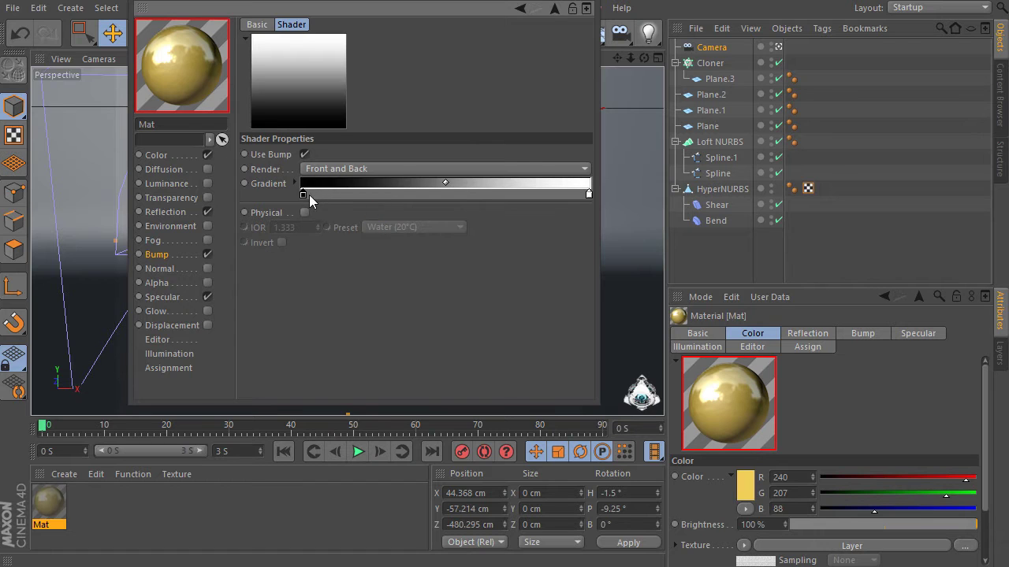
- Lighten the inverted Fresnel gradient's black knot to light grey and set the Fresnel layer's blending to Multiply
double_click(302, 195)
drag(198, 189, 200, 169)
click(268, 271)
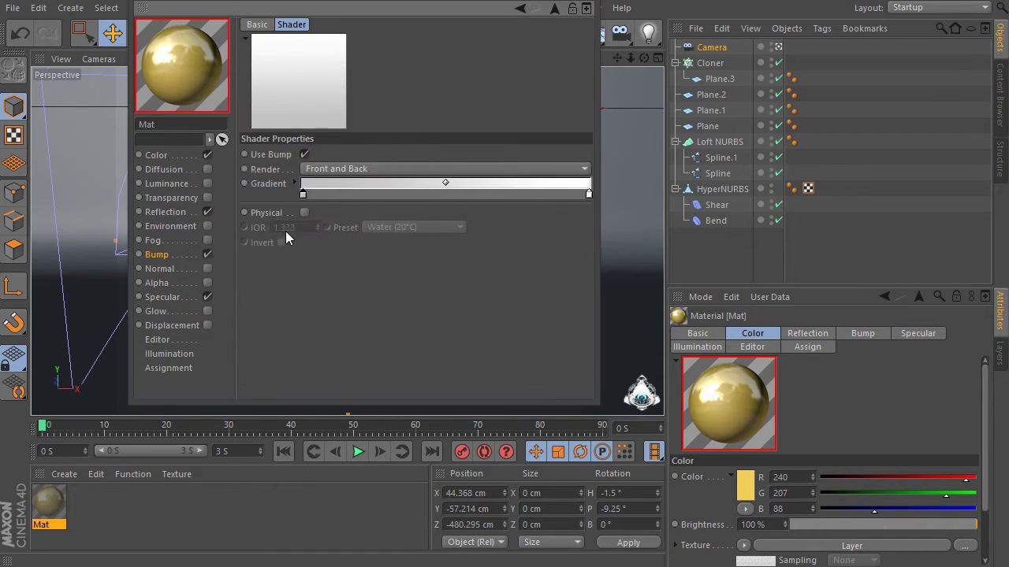
click(555, 10)
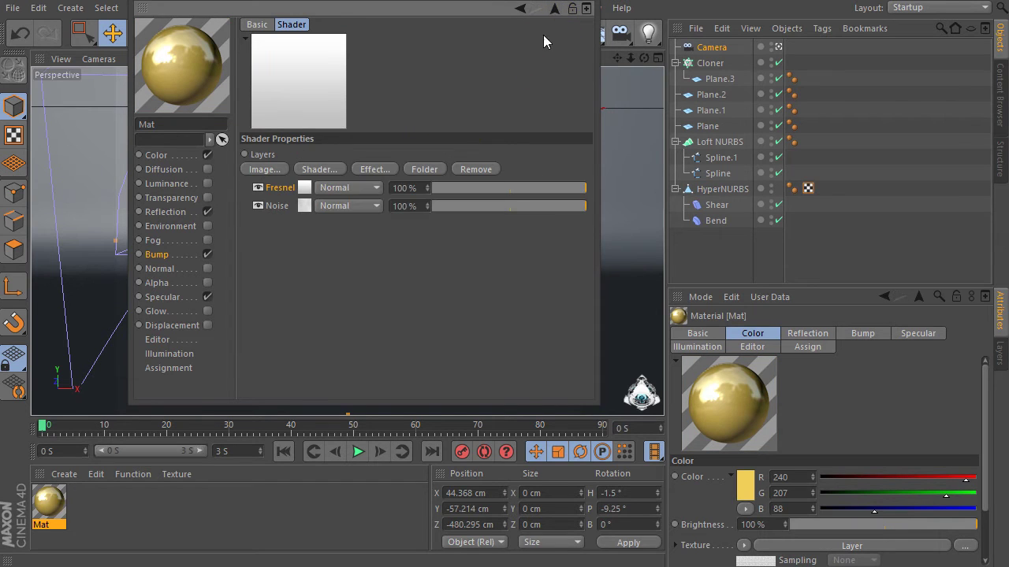
click(359, 189)
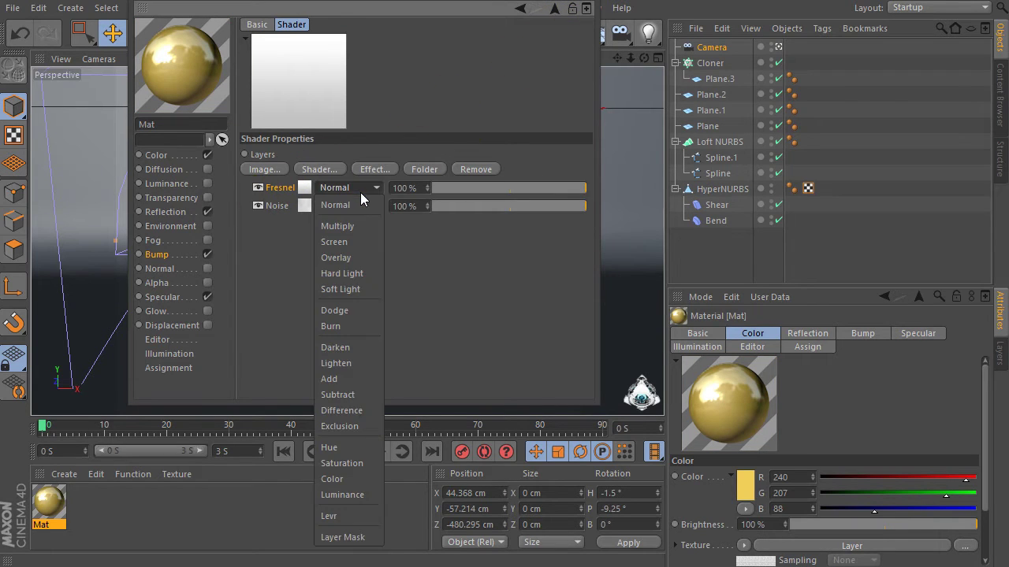
click(347, 227)
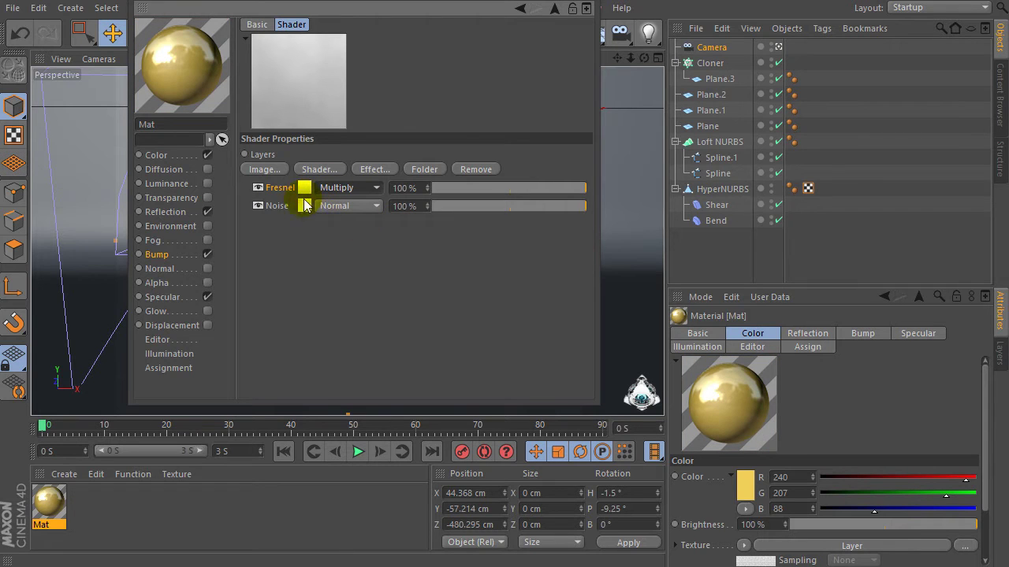
- Set the material's Specular color to R 255, G 250, B 212
click(161, 299)
click(368, 48)
text(255)
click(366, 61)
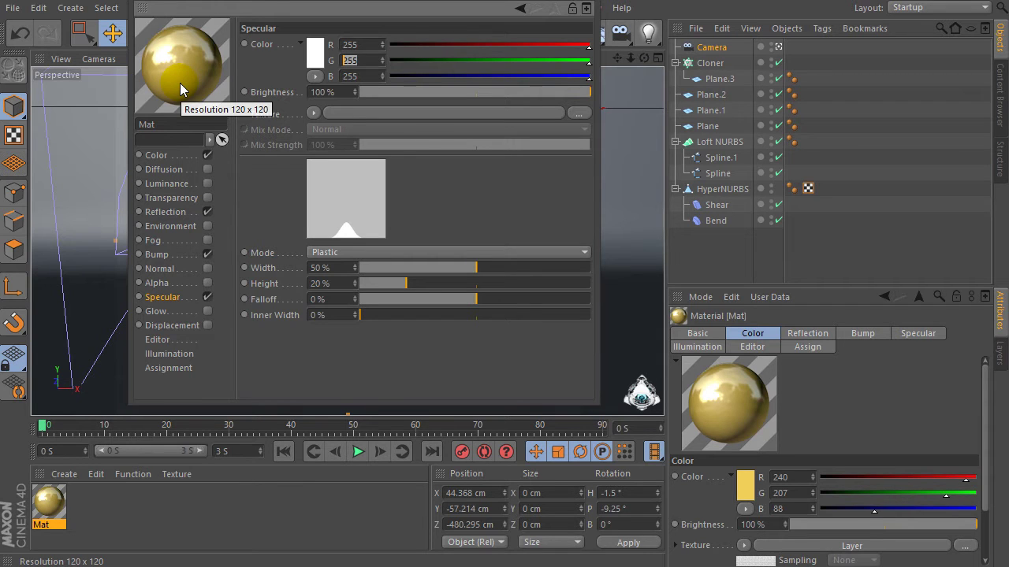
text(250)
click(351, 76)
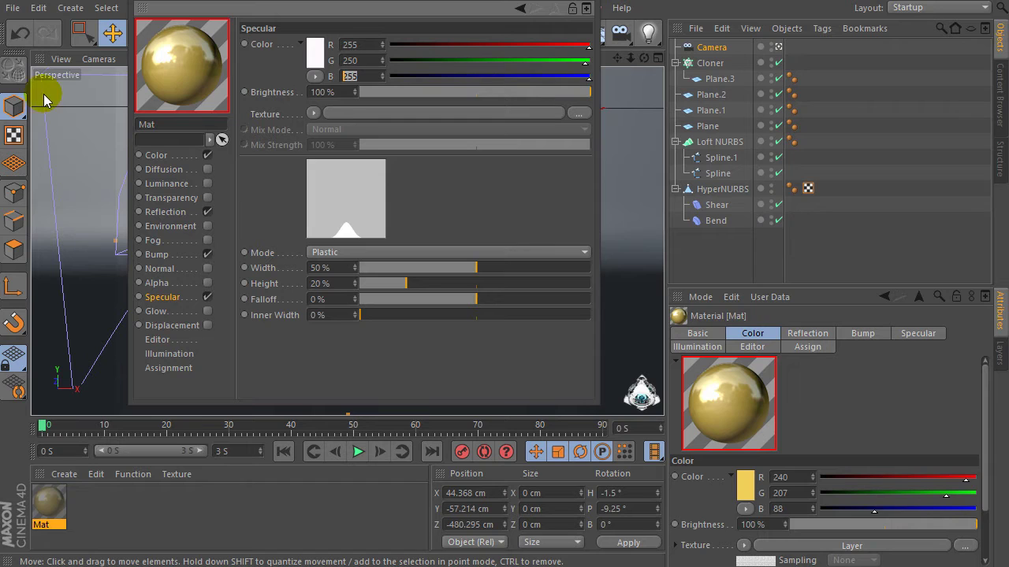
text(212)
key(Return)
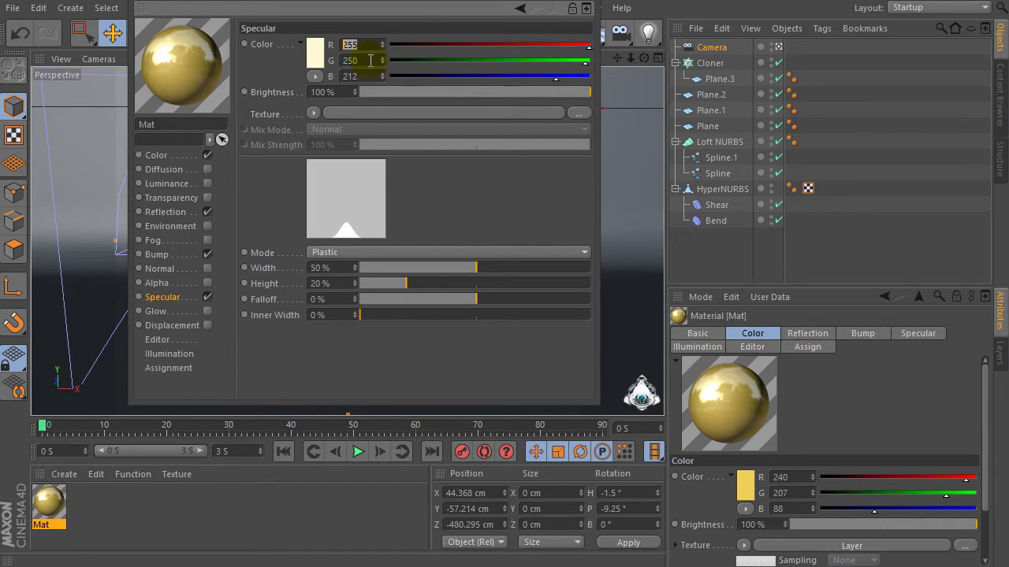
key(Tab)
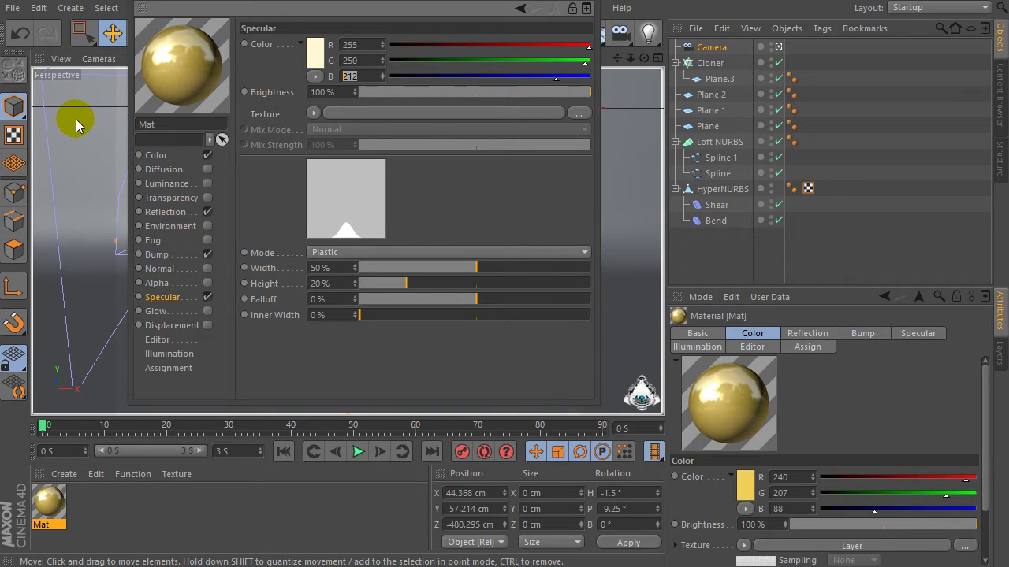
- Give the material's specular highlight a 70% width and 150% height, and change its mode to Metal
click(331, 268)
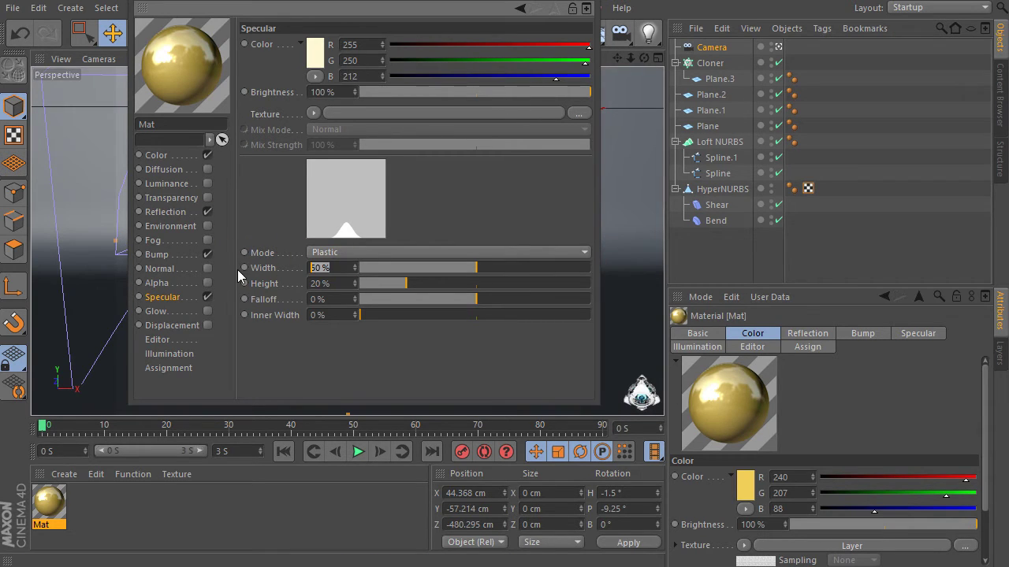
text(70)
key(Tab)
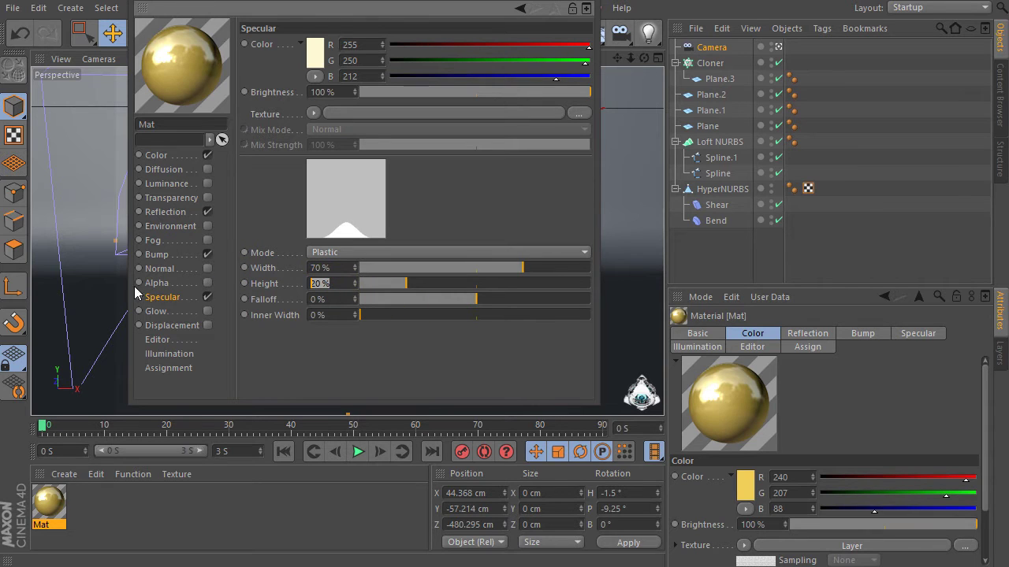
text(150)
key(Return)
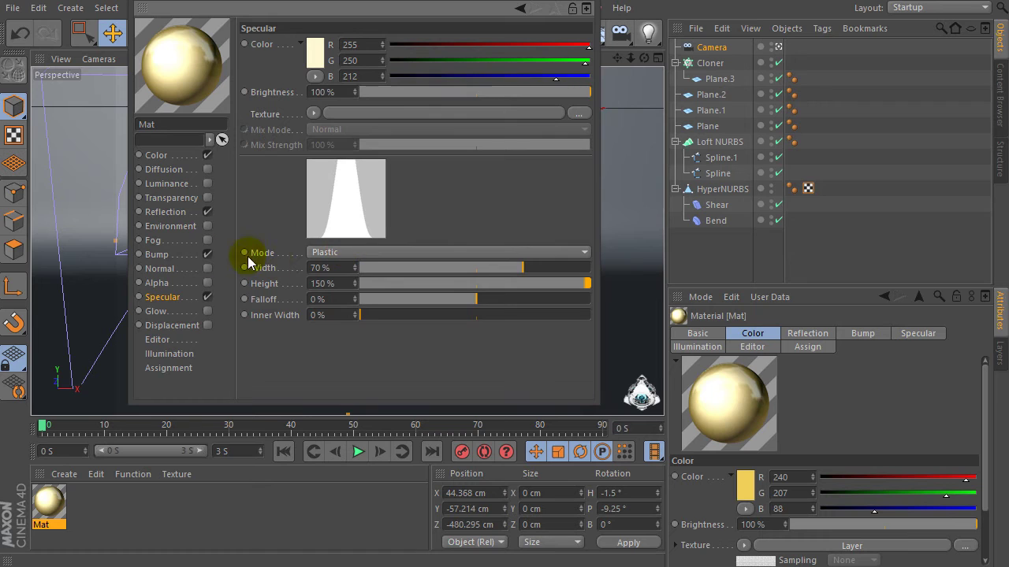
click(347, 252)
click(340, 283)
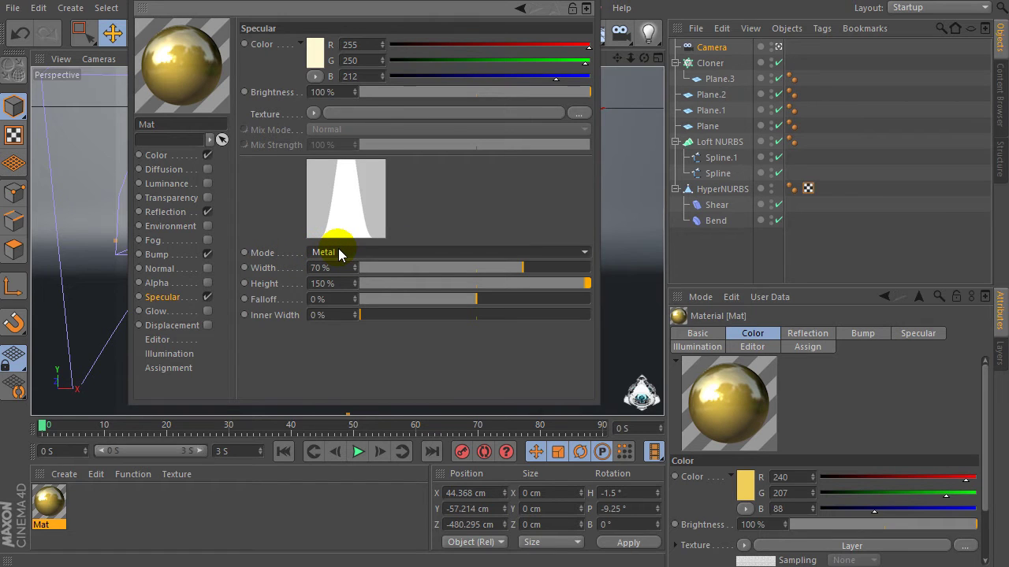
- Lower the brightness of the gold material's Color channel to 80%
click(179, 157)
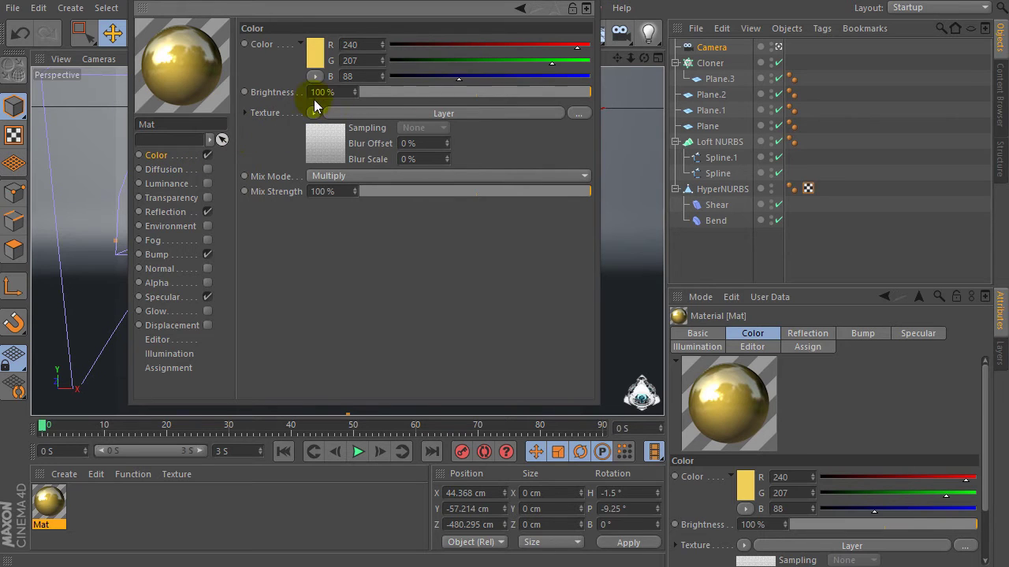
drag(562, 93, 549, 99)
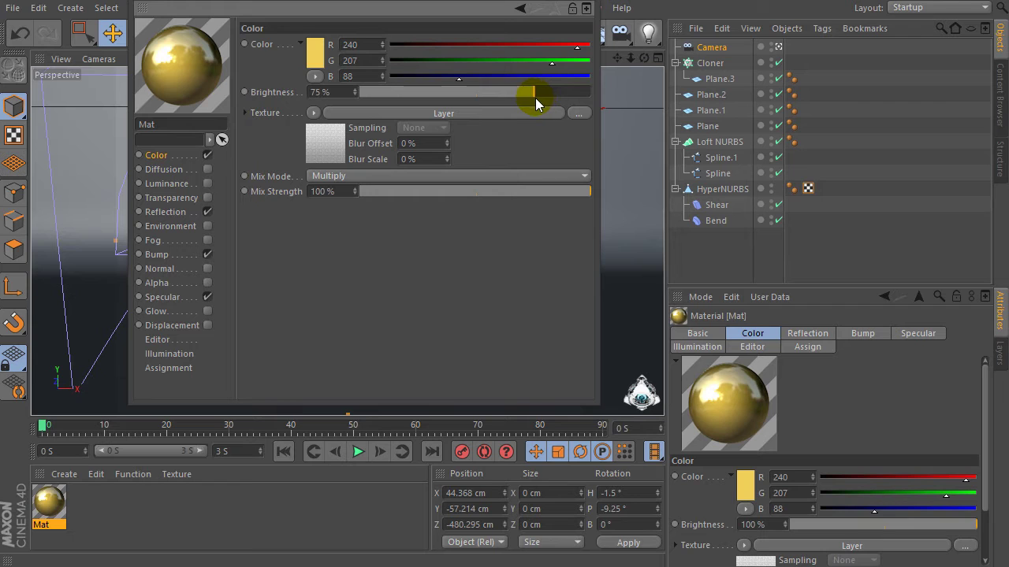
click(331, 92)
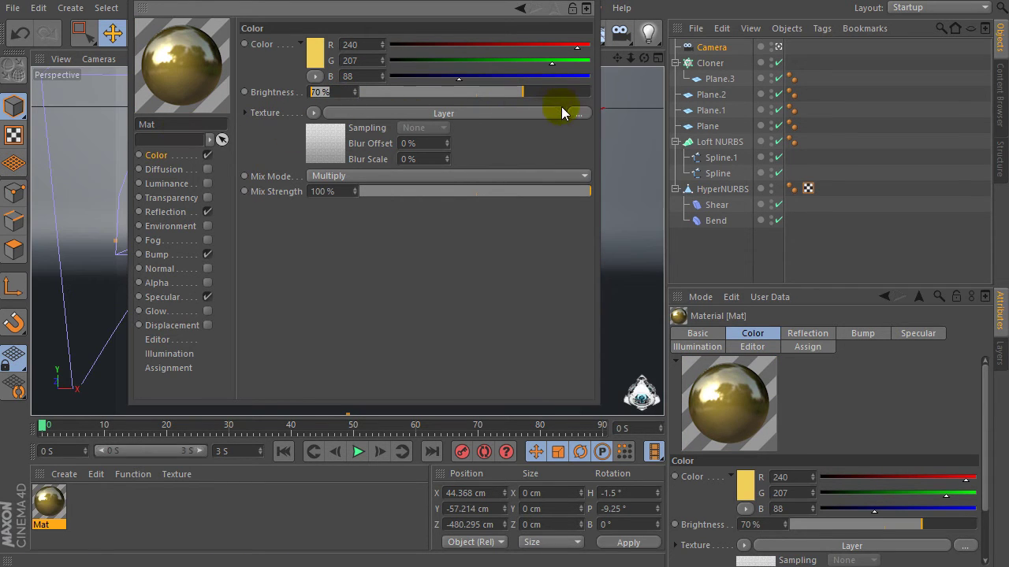
drag(536, 92, 542, 94)
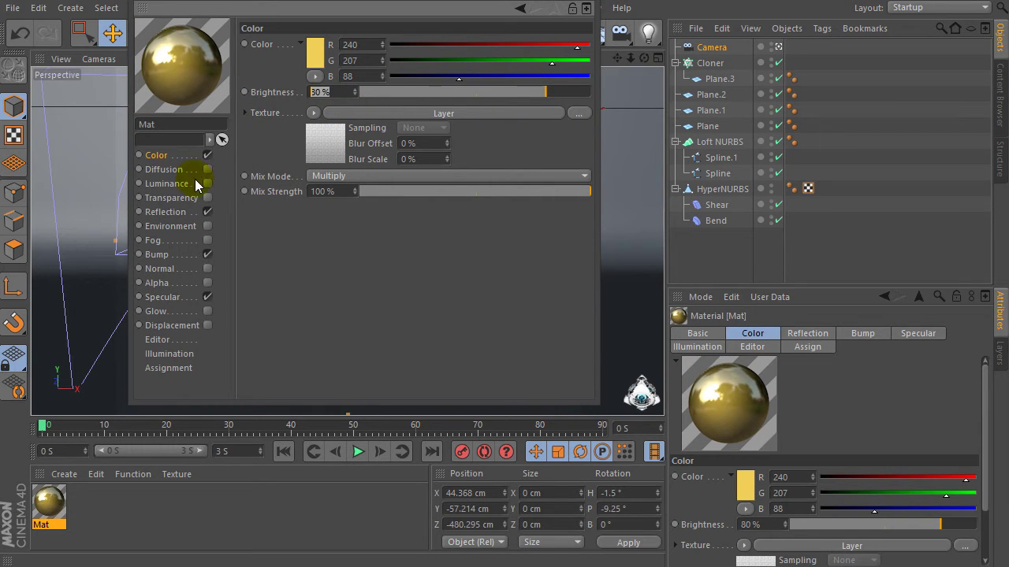
- Reduce the gold material's bump strength to 5%
click(181, 298)
double_click(349, 271)
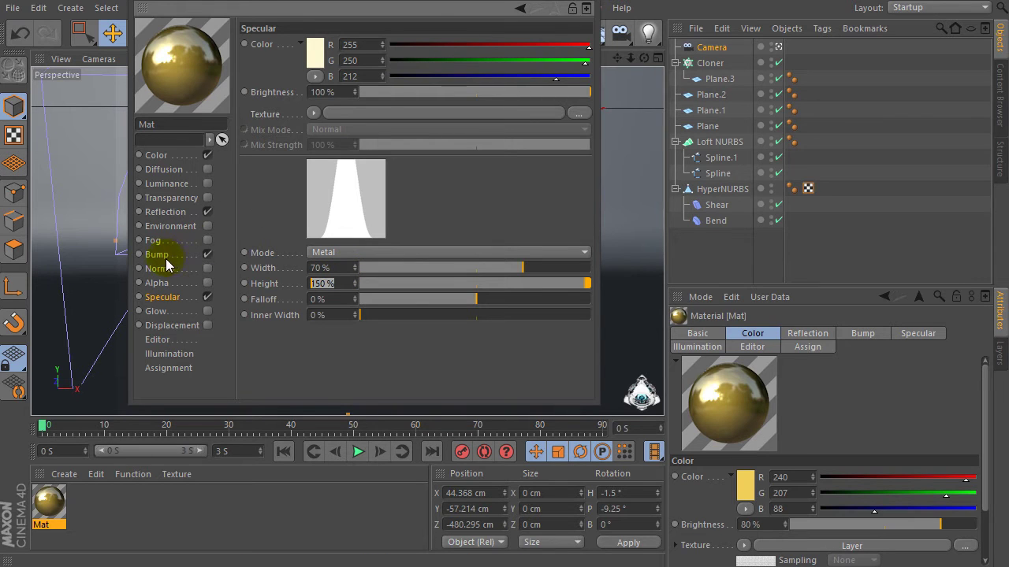
click(167, 256)
click(315, 108)
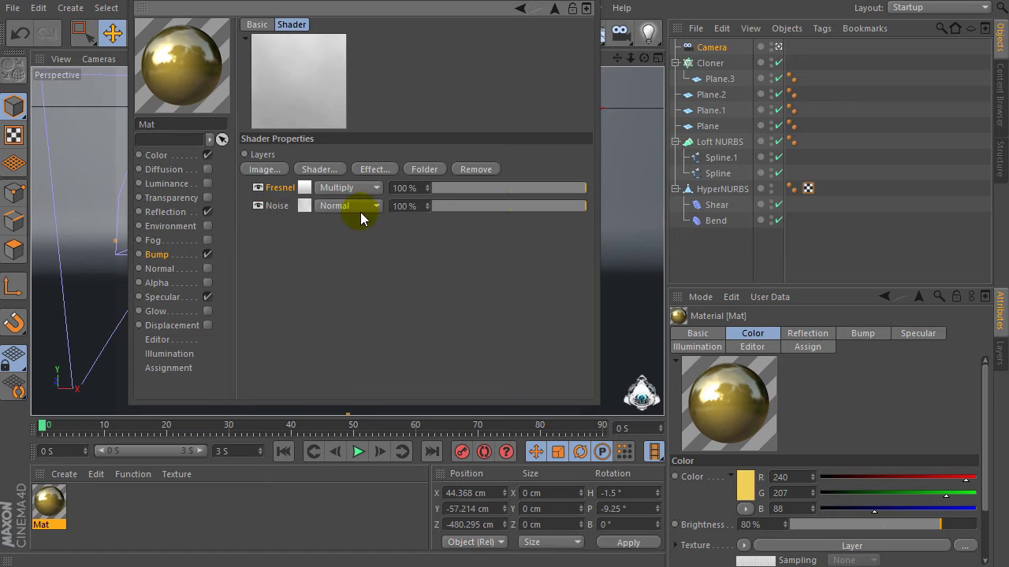
click(165, 212)
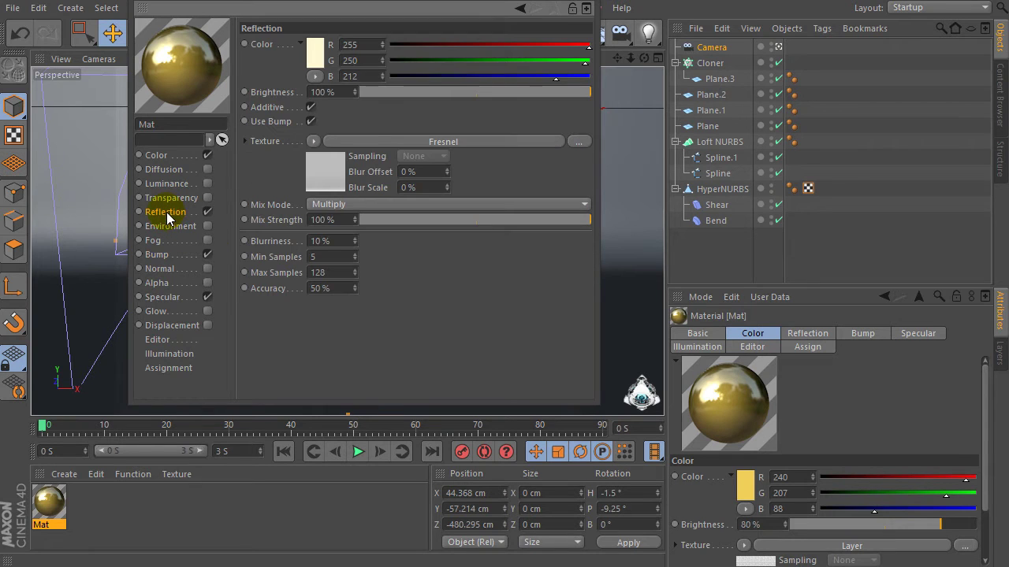
click(162, 254)
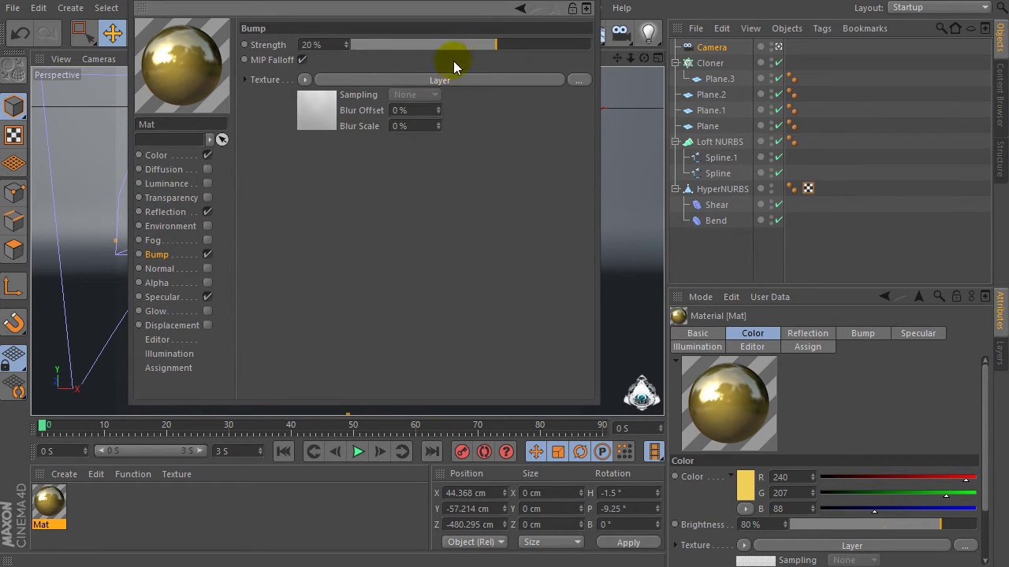
drag(346, 44, 168, 72)
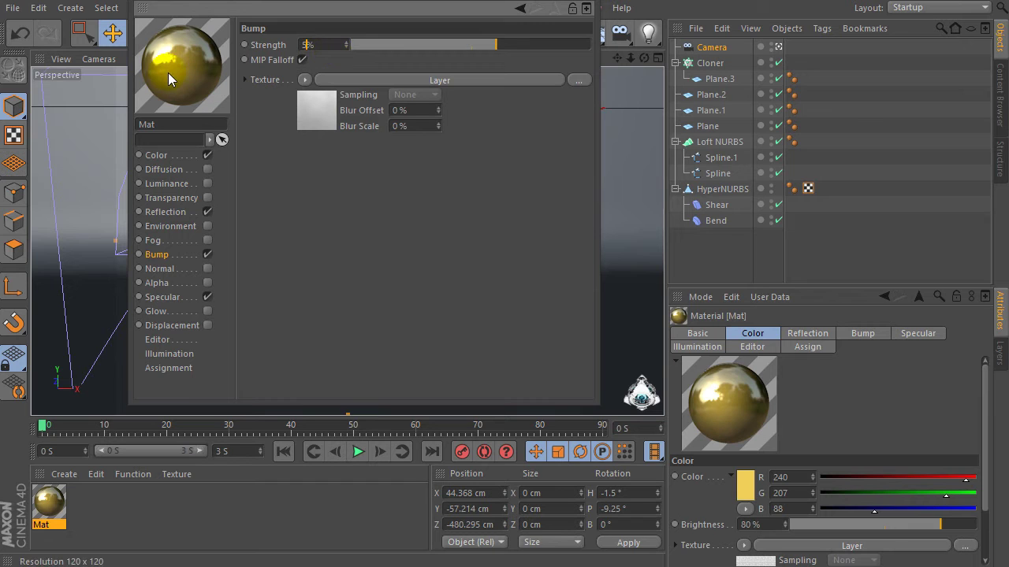
- Review the gold material's Reflection settings with their Fresnel shader, and the layer shader in its Color channel
click(166, 212)
click(323, 175)
click(337, 220)
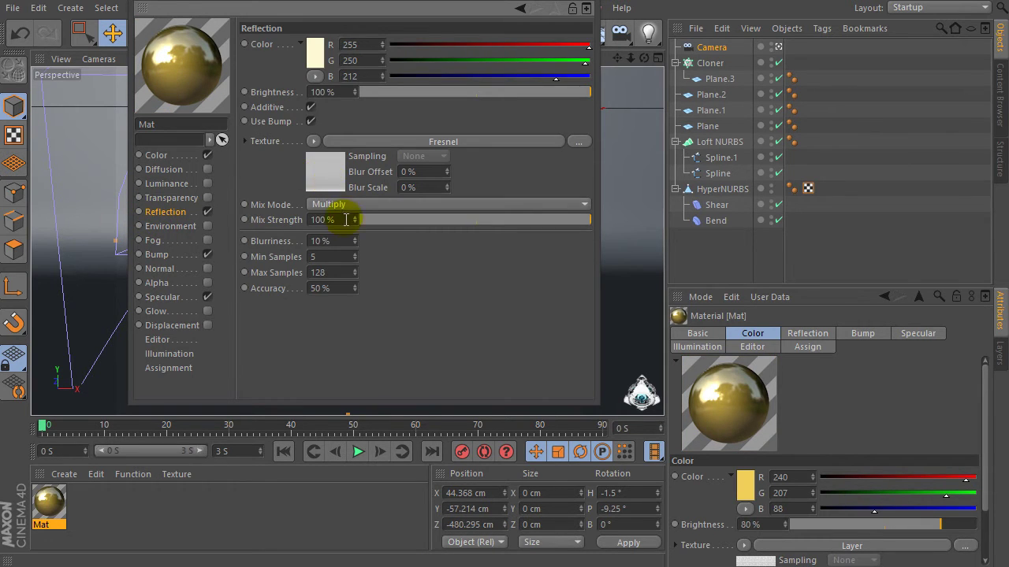
click(325, 165)
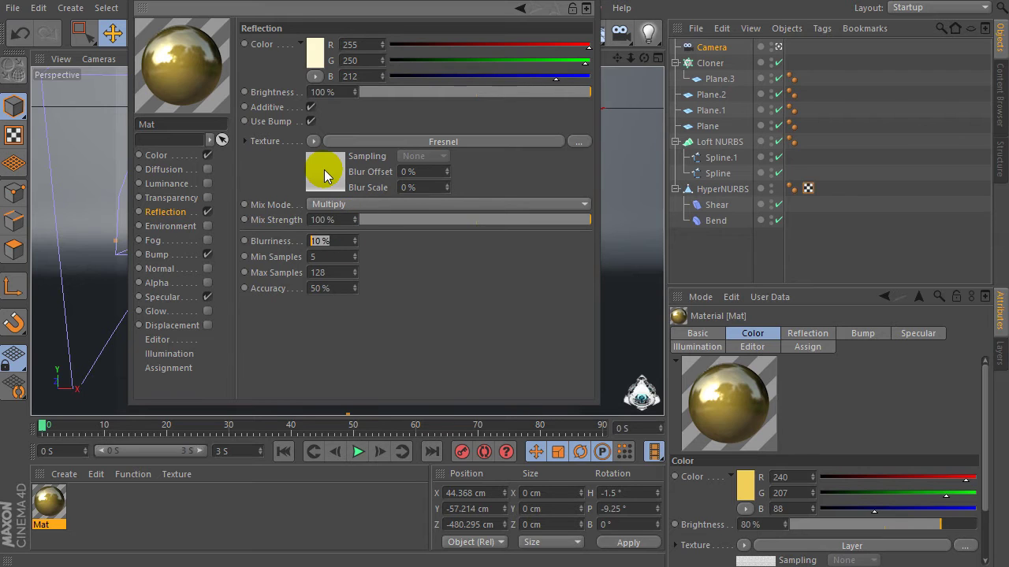
click(301, 228)
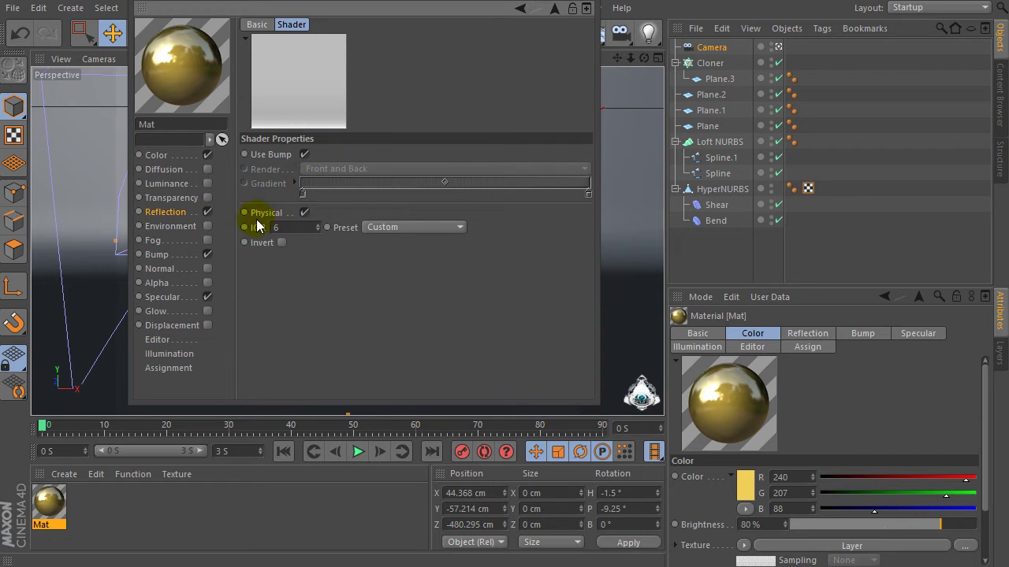
click(555, 9)
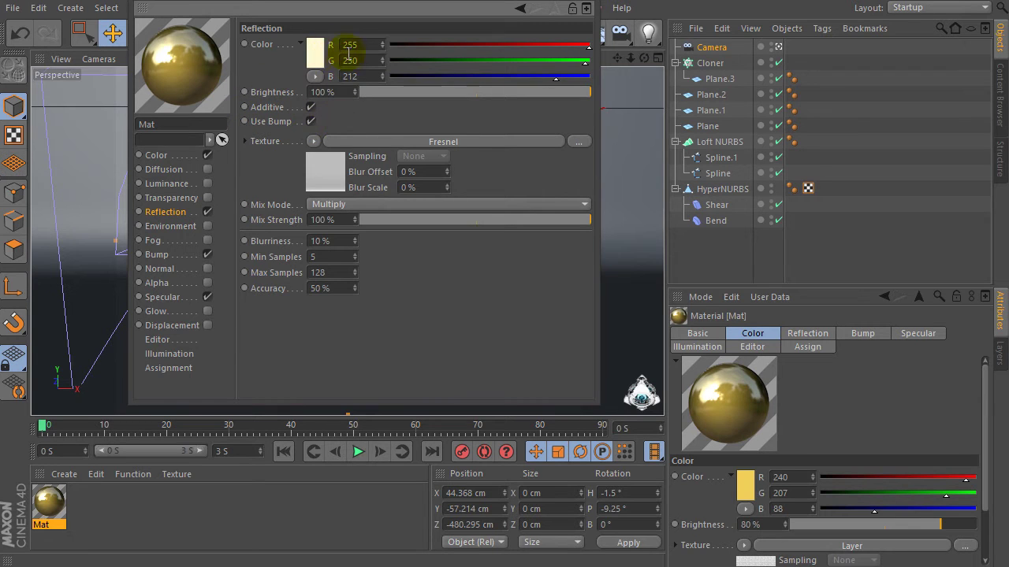
click(165, 157)
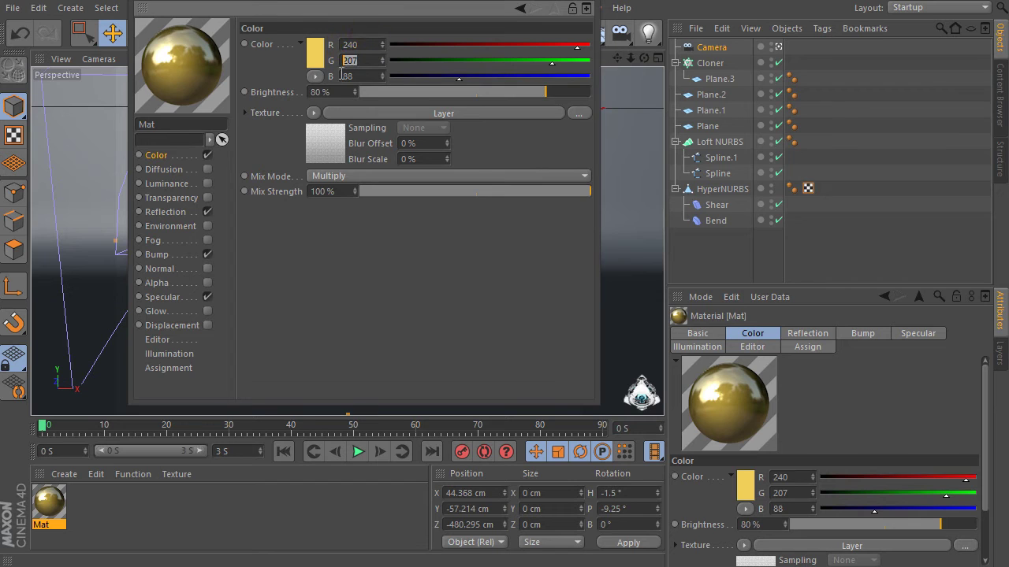
click(325, 147)
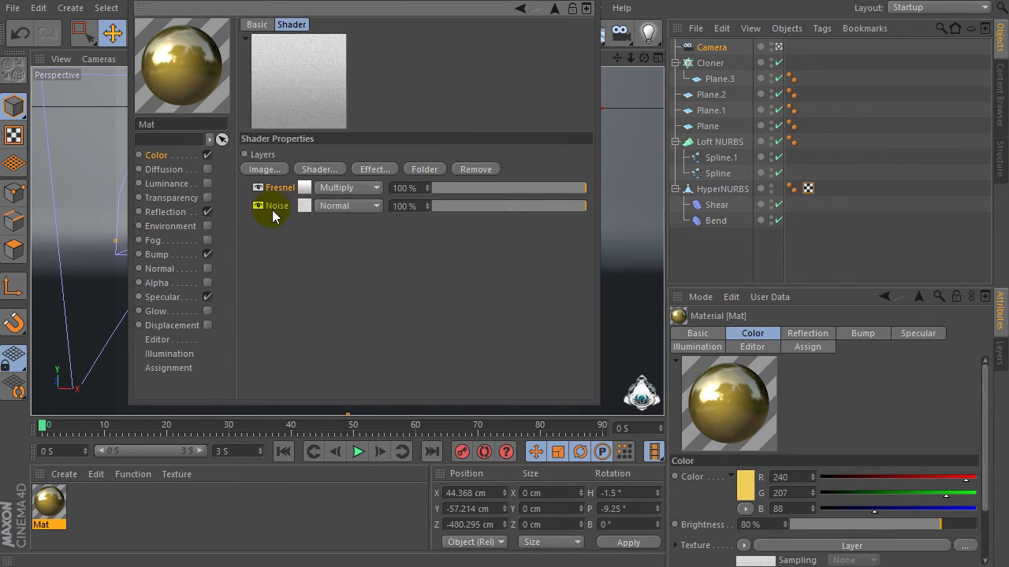
click(555, 16)
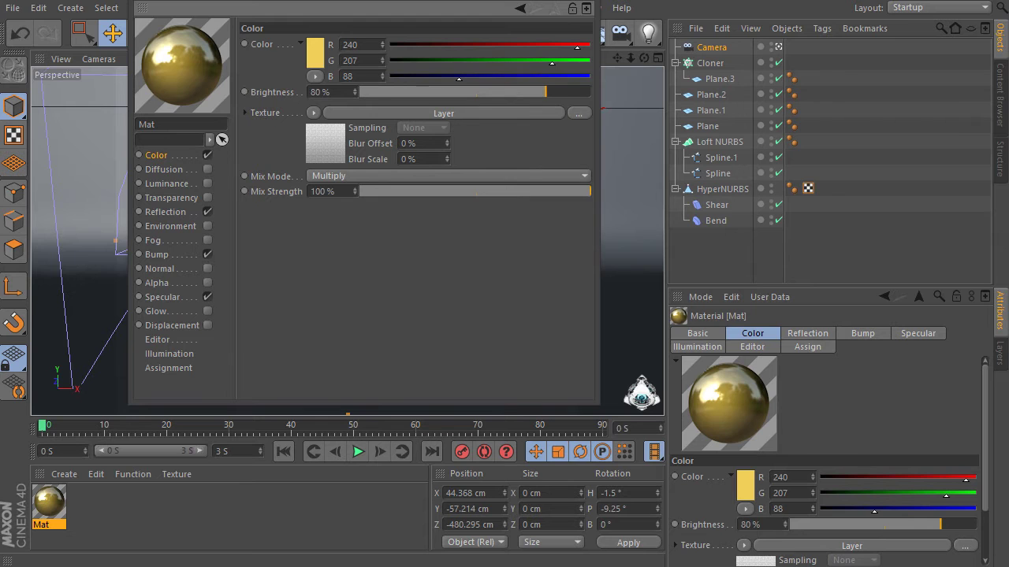
- Close the material editor, apply the gold material to the twisted ring, and pull the camera back slightly
click(586, 8)
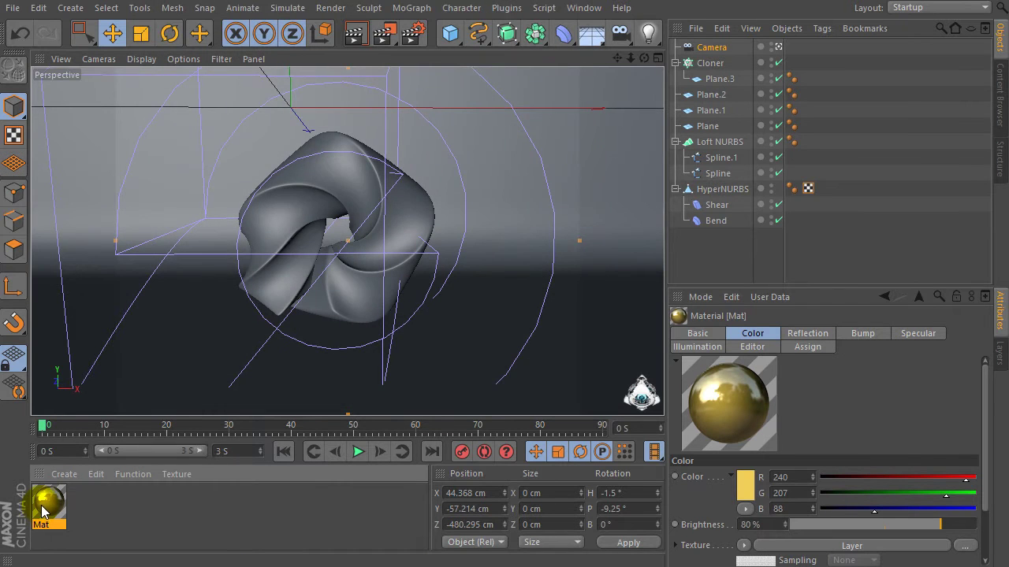
drag(400, 276, 400, 276)
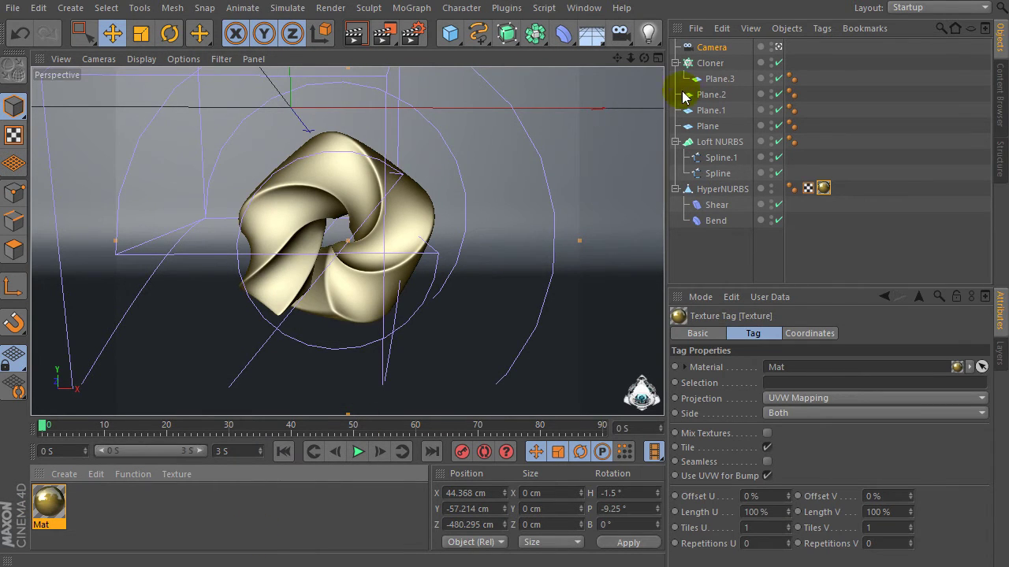
drag(631, 67, 631, 67)
- Create a new material with a white color and apply it to the studio backdrop
double_click(174, 510)
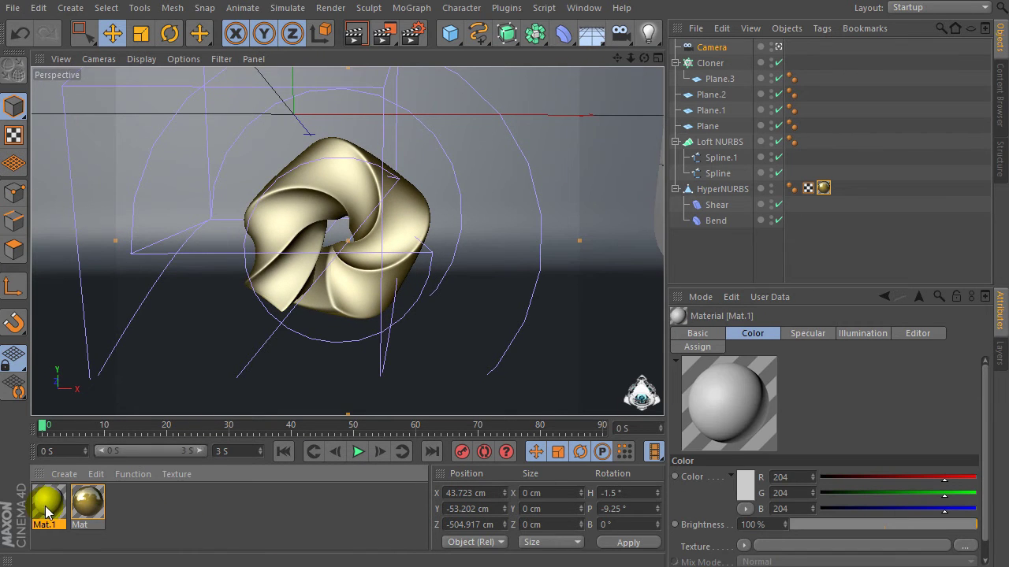
double_click(45, 506)
drag(282, 27, 384, 14)
click(130, 176)
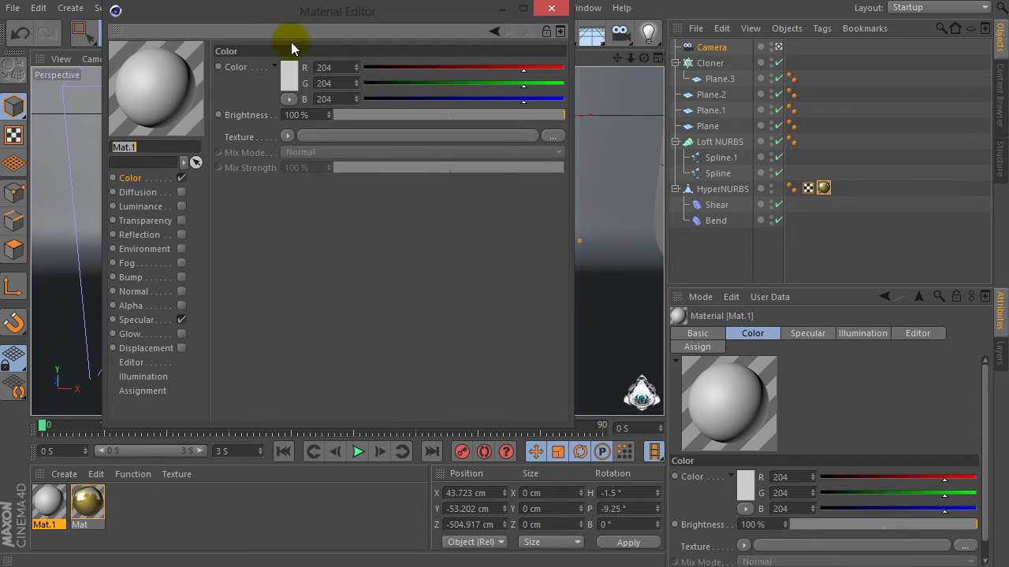
click(295, 76)
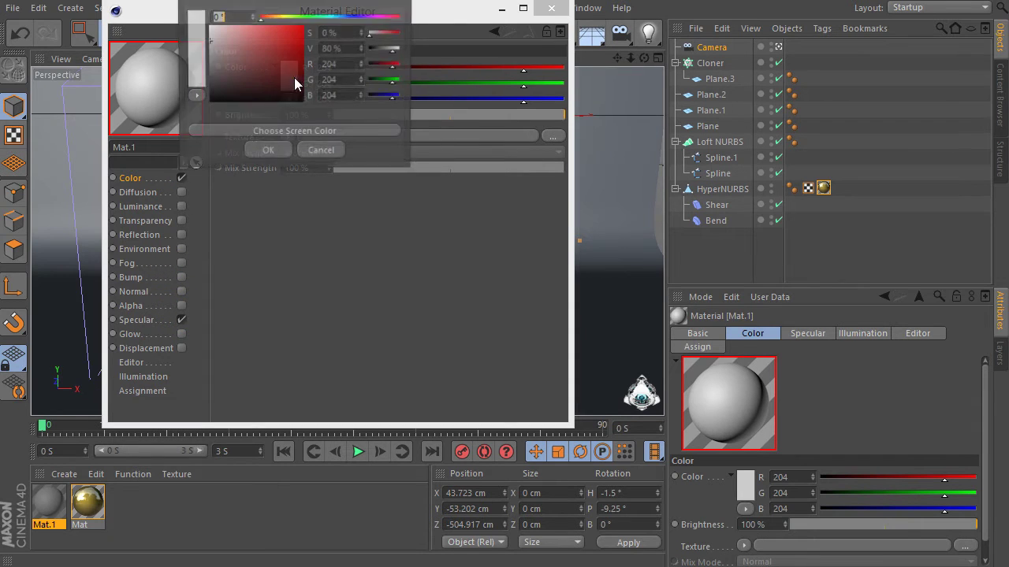
click(267, 152)
click(551, 7)
drag(55, 504, 441, 368)
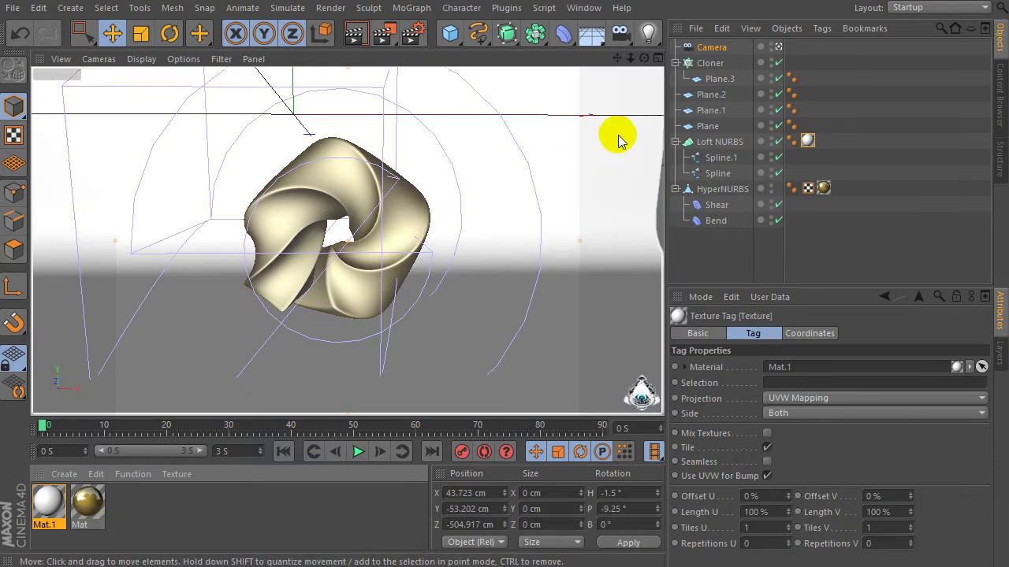
- Leave the camera view and create another material with Color disabled and Luminance enabled
click(778, 46)
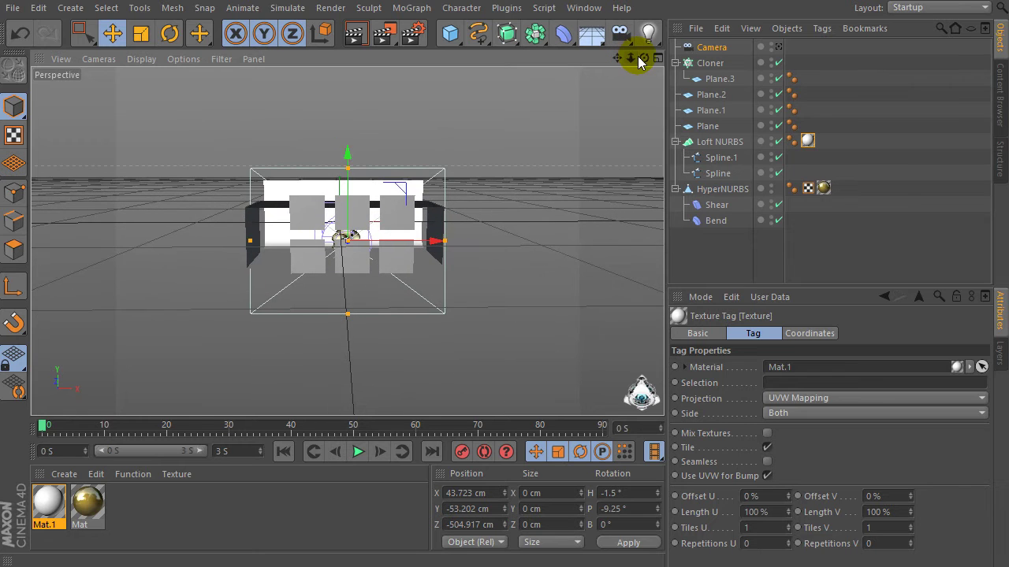
drag(644, 60, 618, 57)
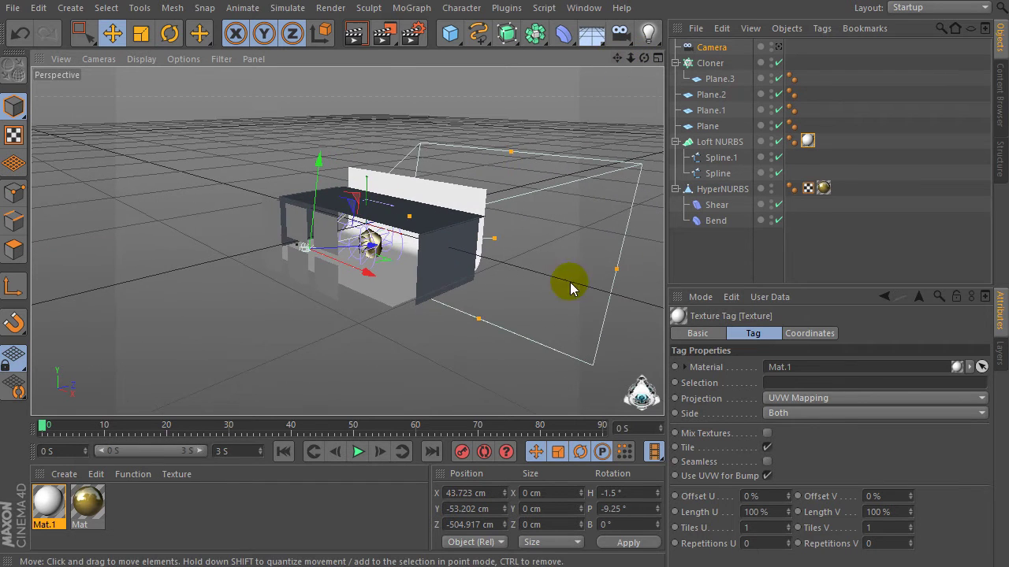
double_click(160, 512)
double_click(47, 501)
drag(197, 30, 336, 8)
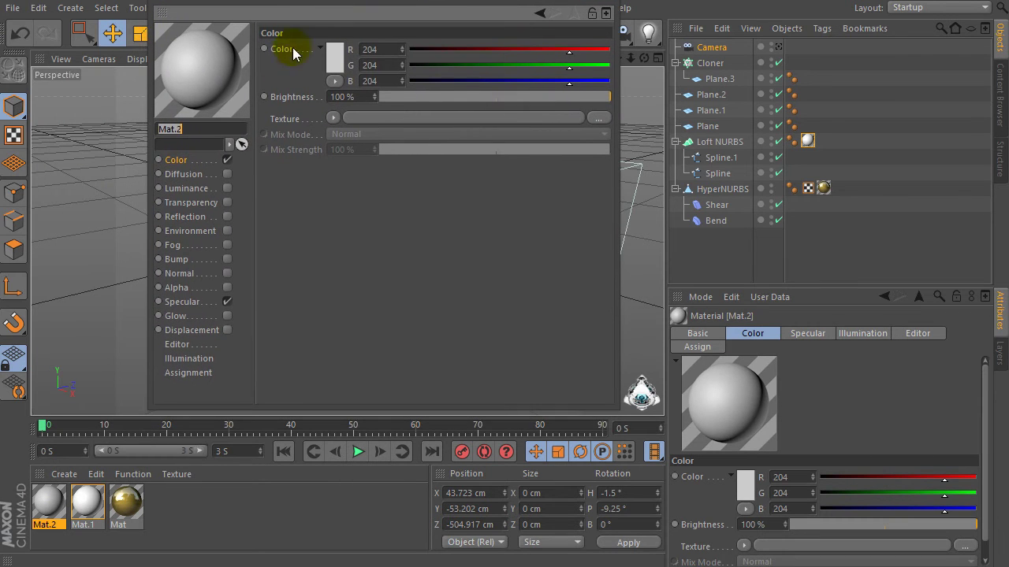
click(227, 159)
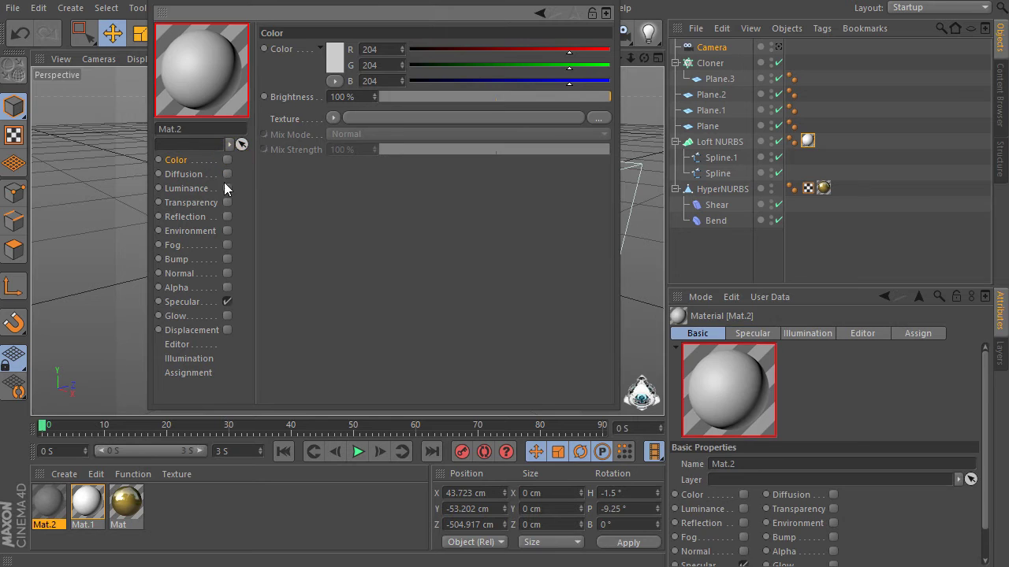
click(227, 187)
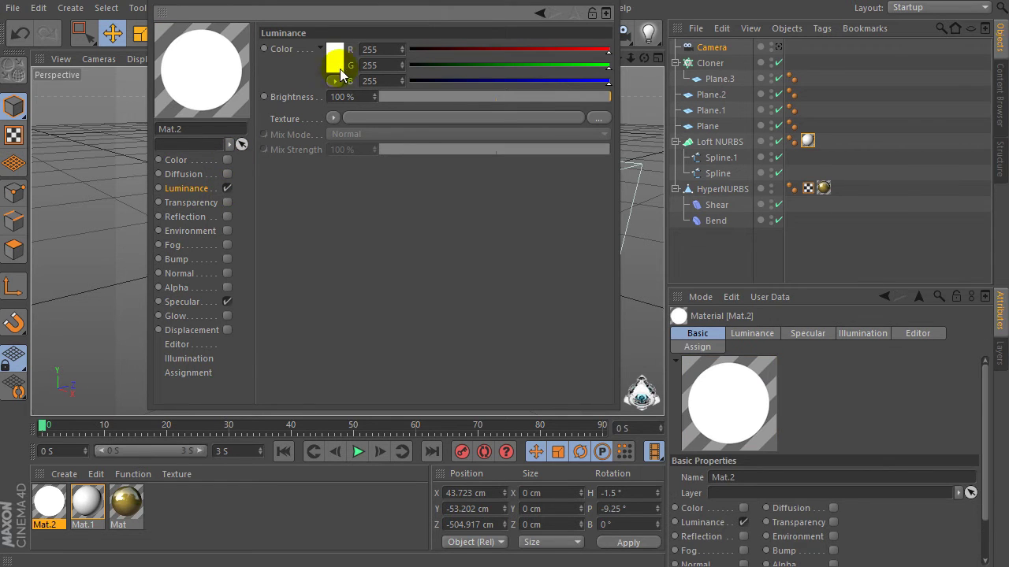
- Load a 2D - Circular gradient with inverted knots as the new material's Luminance texture, and close the material editor
click(334, 118)
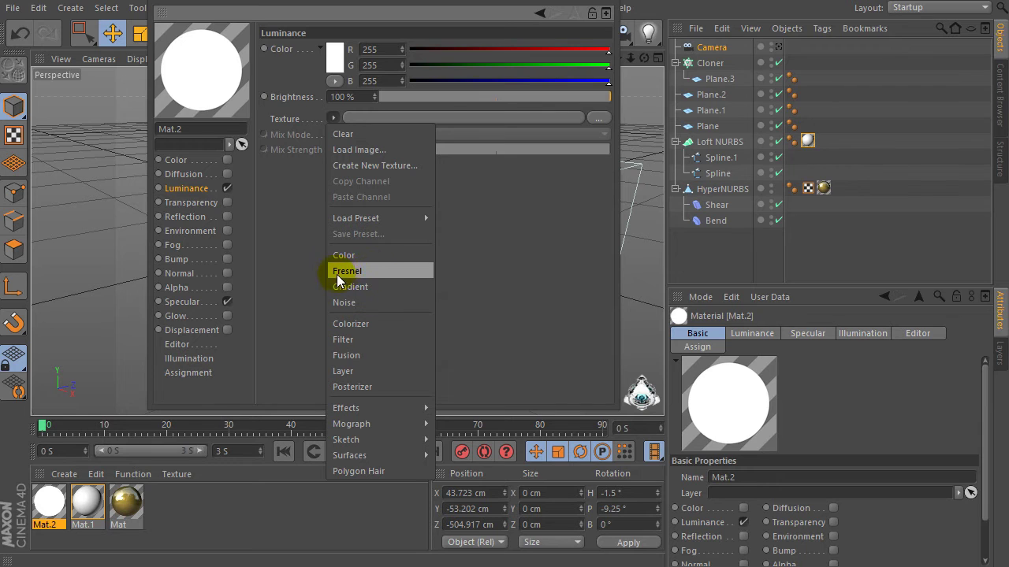
click(368, 287)
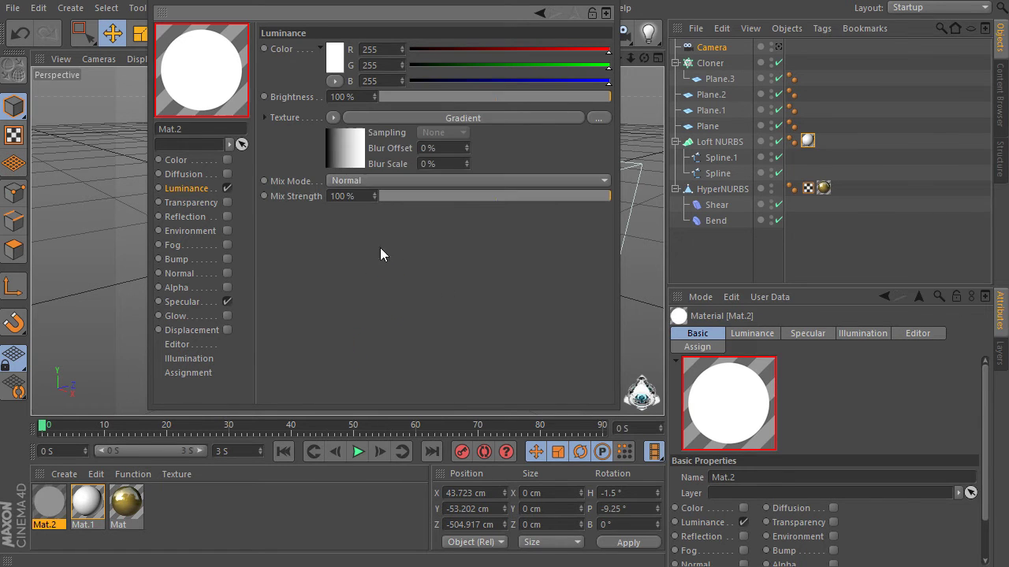
click(352, 154)
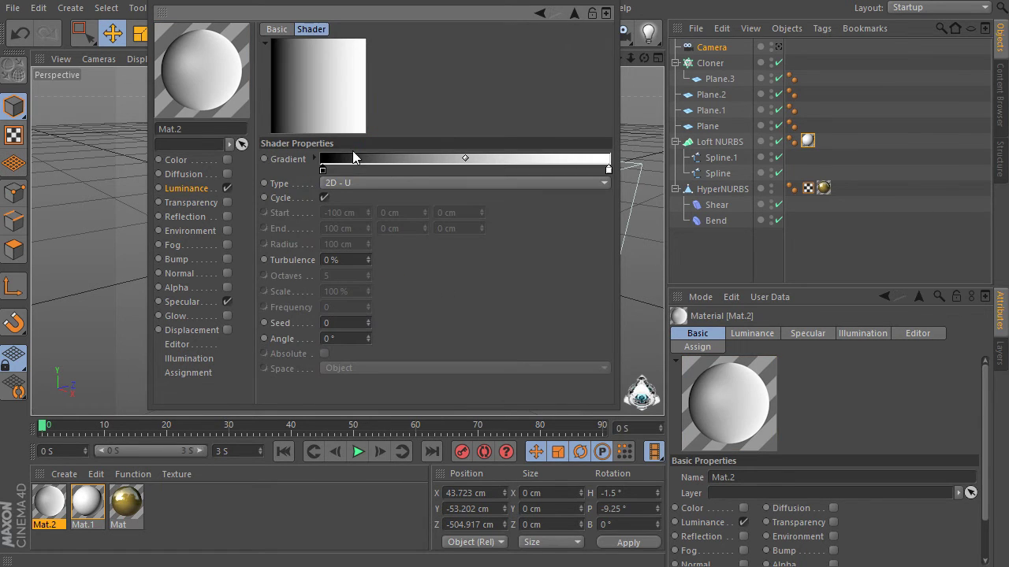
click(403, 183)
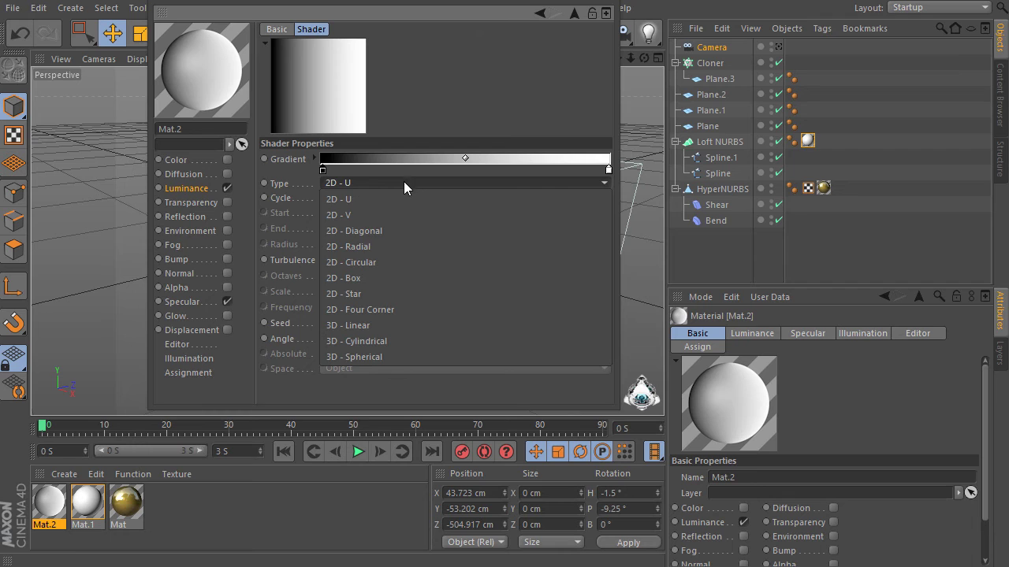
click(413, 262)
right_click(325, 173)
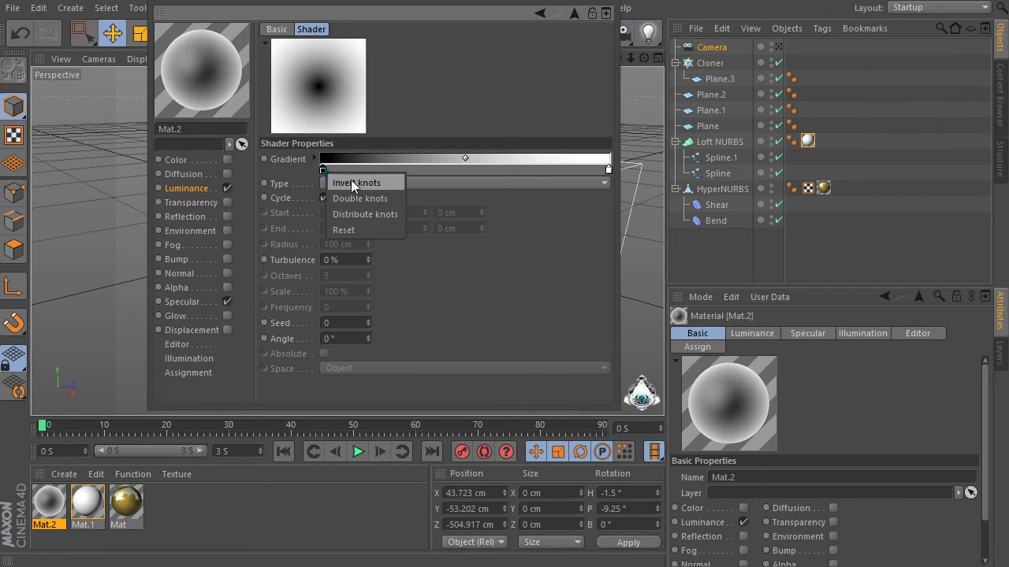
click(382, 182)
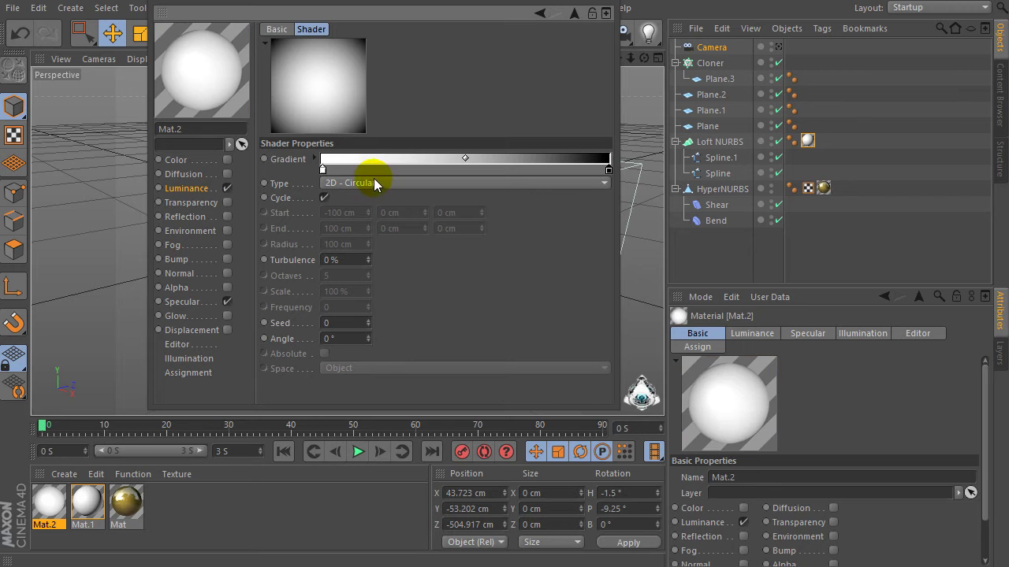
click(584, 16)
- Apply the luminous gradient material to the three light-panel planes and the cloner, and return to the camera view
drag(53, 509, 438, 262)
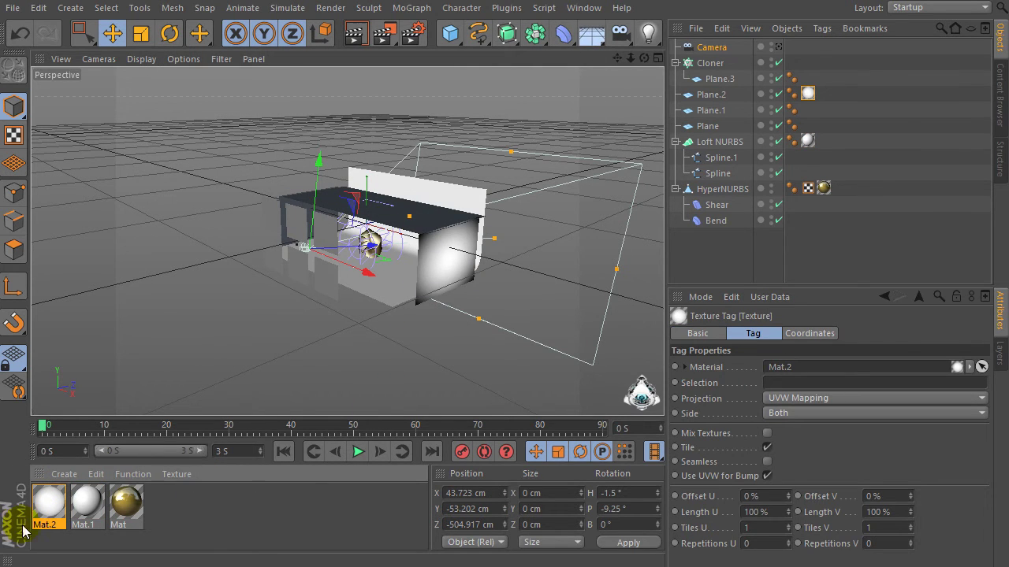
drag(741, 141, 710, 63)
drag(49, 504, 400, 211)
mouse_move(49, 492)
mouse_down()
mouse_move(327, 220)
mouse_move(289, 193)
mouse_move(281, 199)
mouse_up()
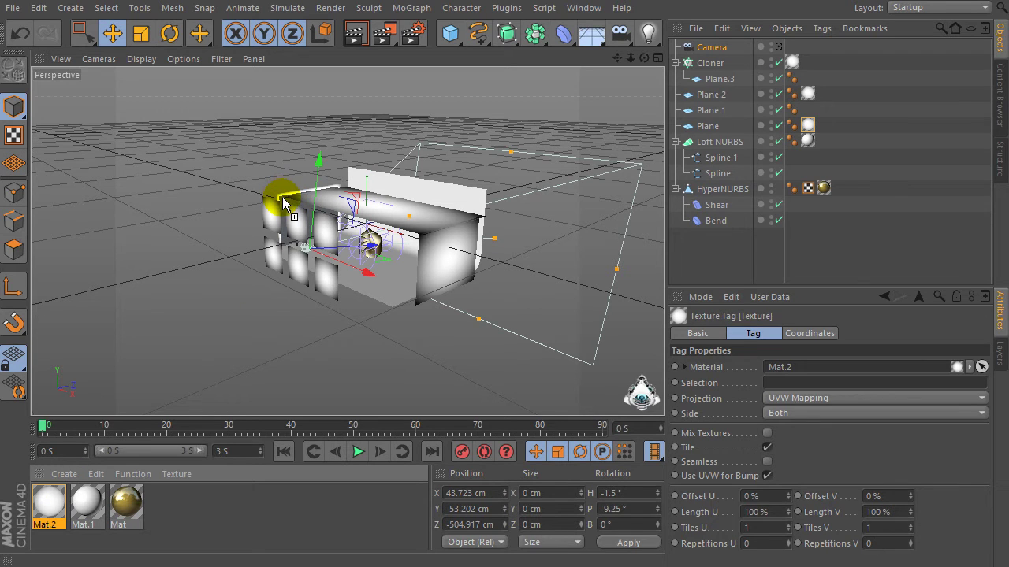
drag(643, 57, 599, 71)
drag(346, 241, 651, 66)
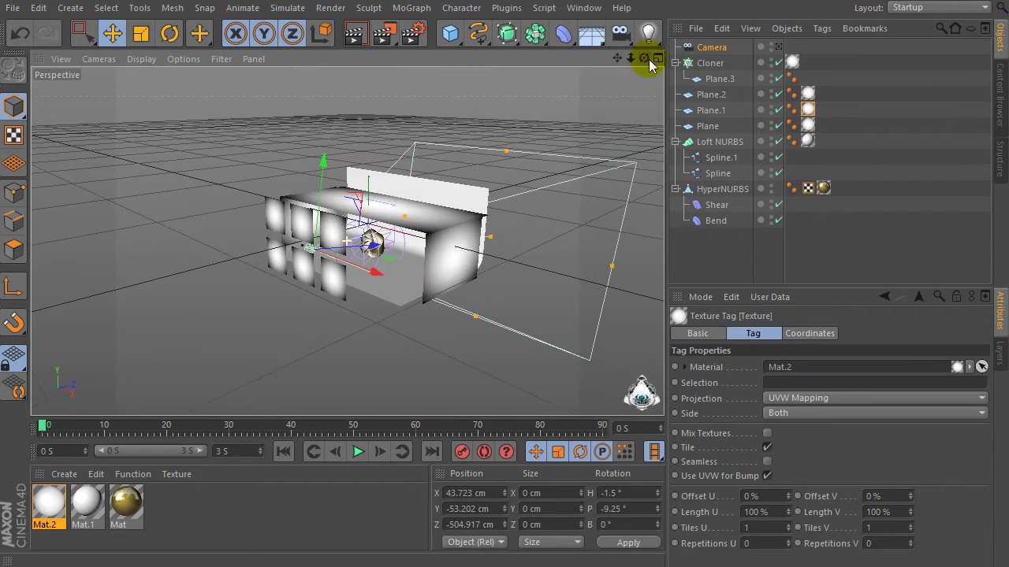
click(778, 47)
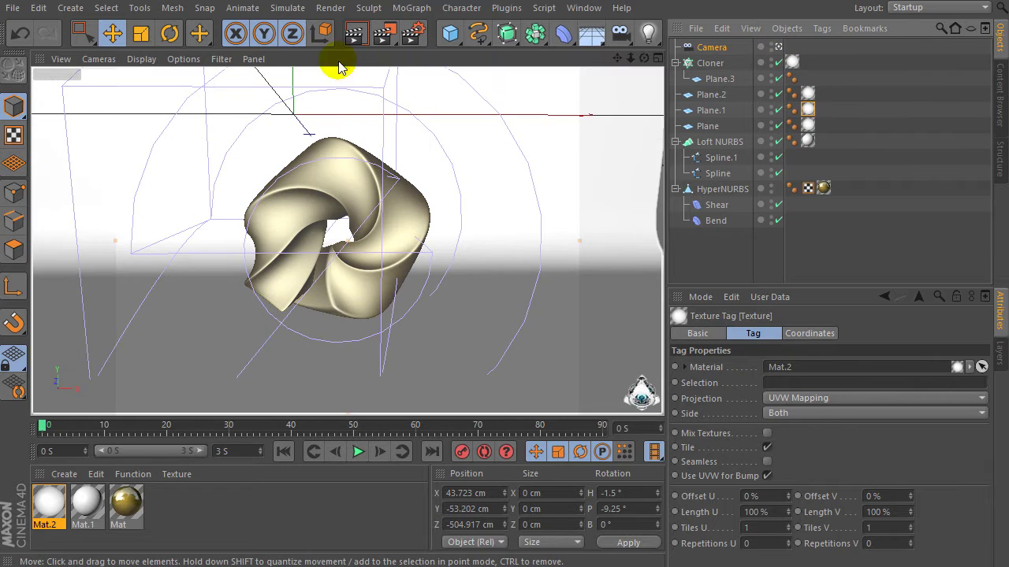
- Set the render output to the HDV/HDTV 720 29.97 preset at 1280 x 720 pixels
click(413, 33)
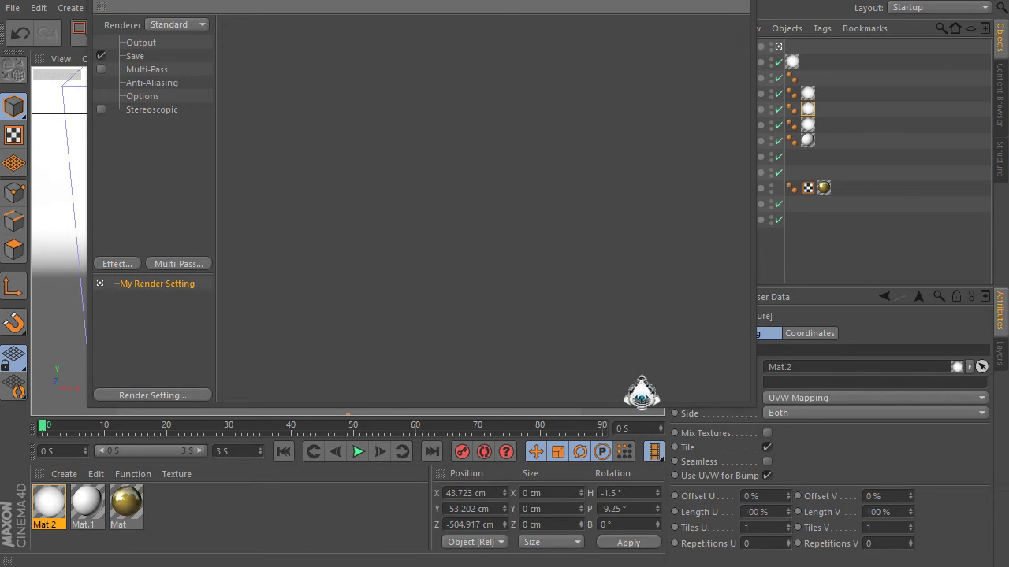
click(118, 48)
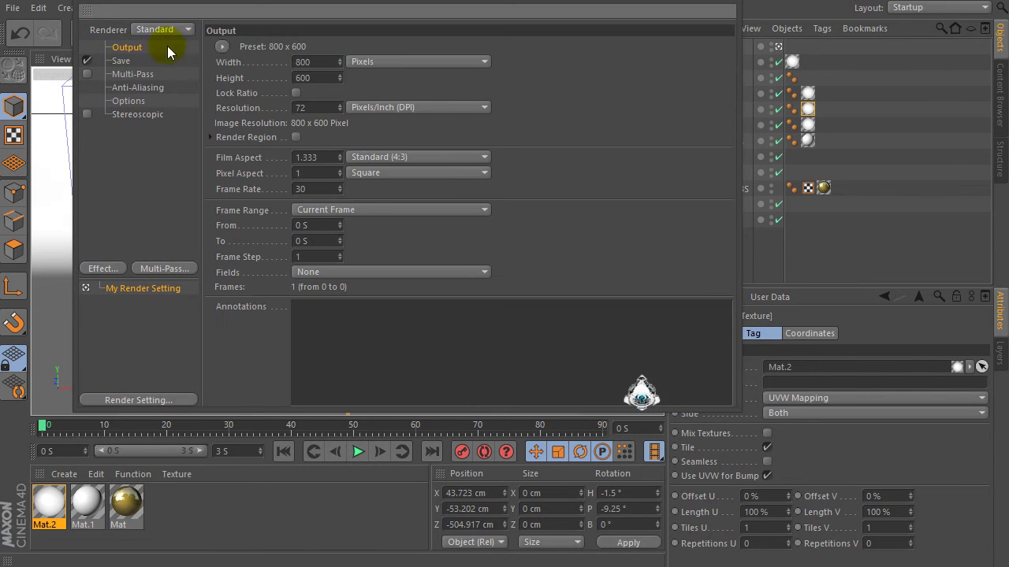
click(233, 47)
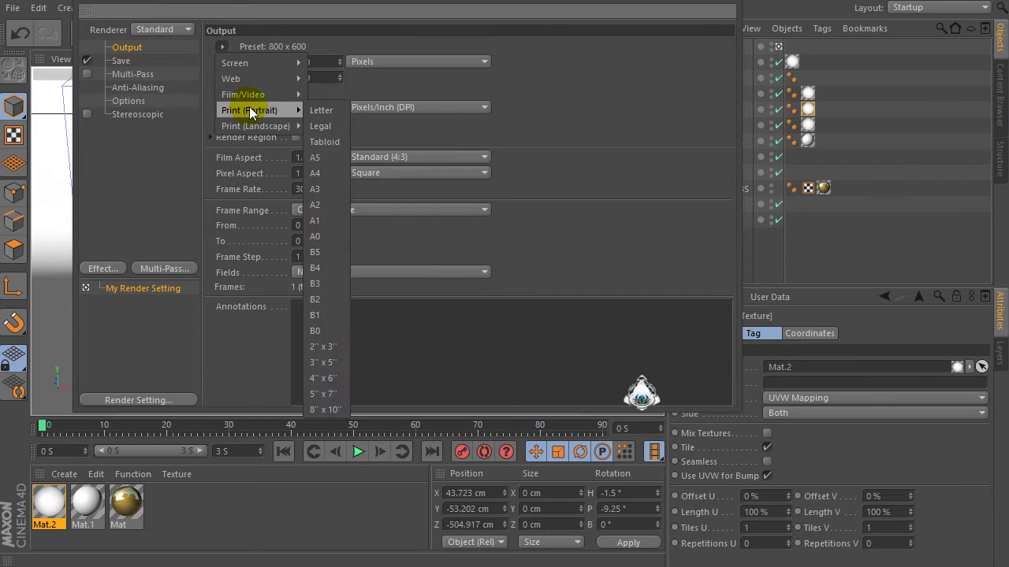
mouse_move(254, 94)
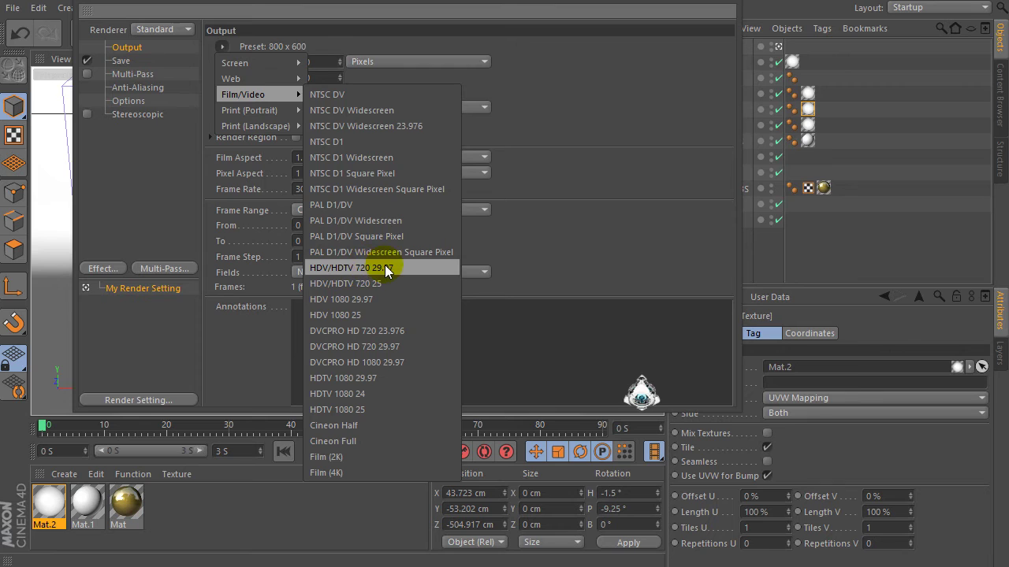
click(375, 268)
click(329, 59)
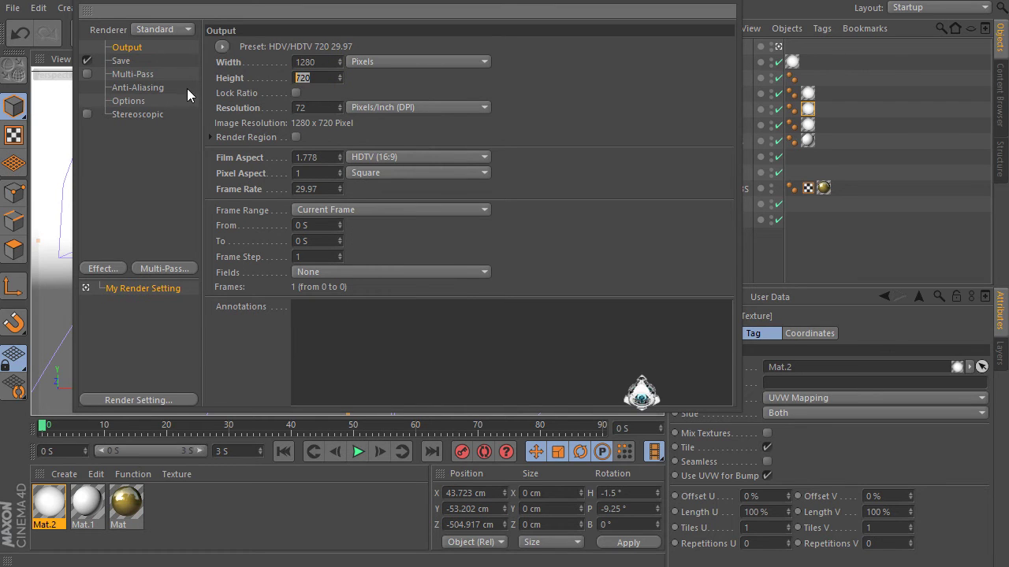
- Set the format of the saved render image to JPEG
click(120, 62)
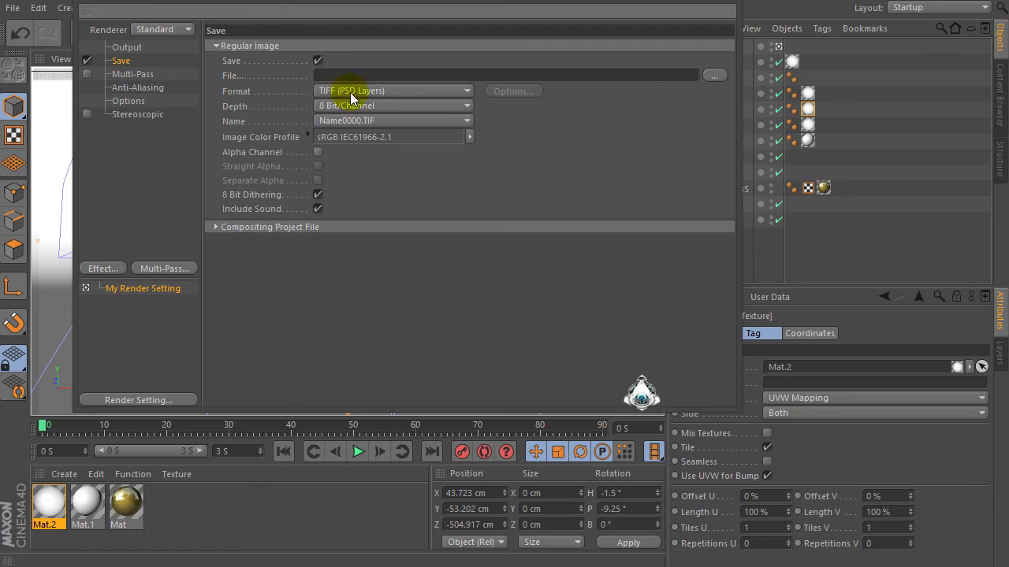
click(394, 90)
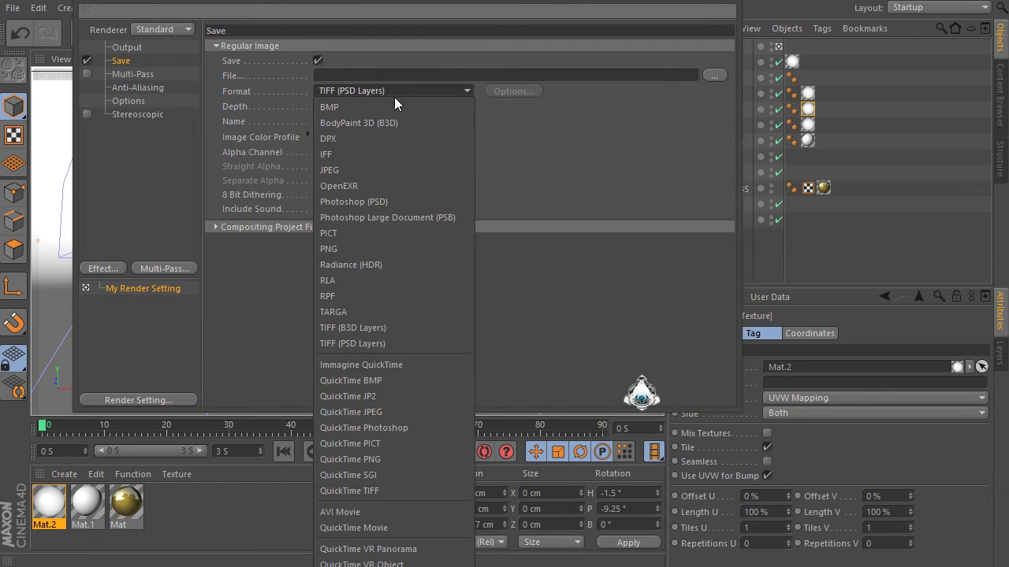
click(383, 167)
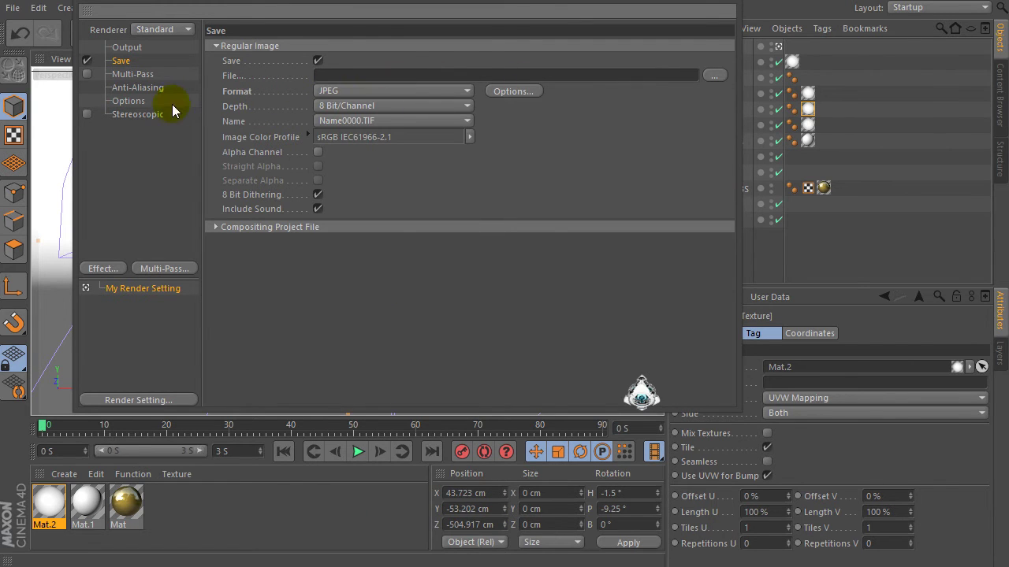
- Add the Global Illumination effect to the render settings and set its Samples to Low
click(105, 268)
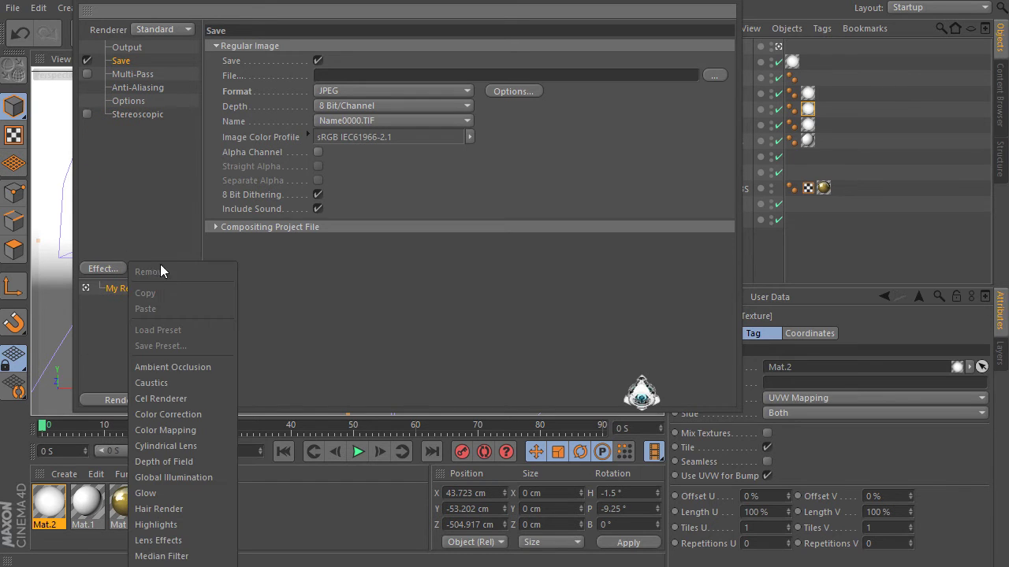
click(185, 478)
click(316, 49)
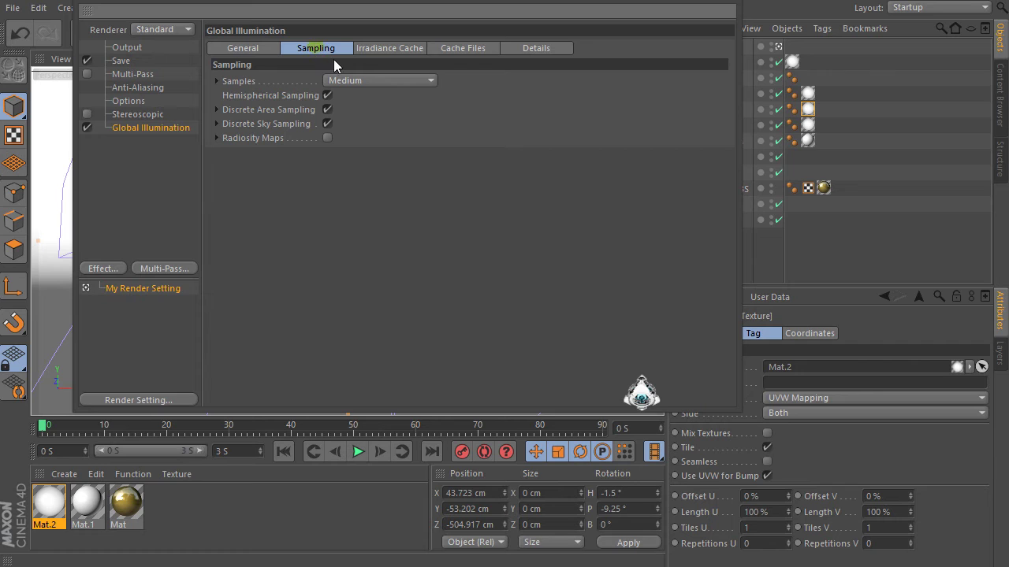
click(346, 80)
click(370, 129)
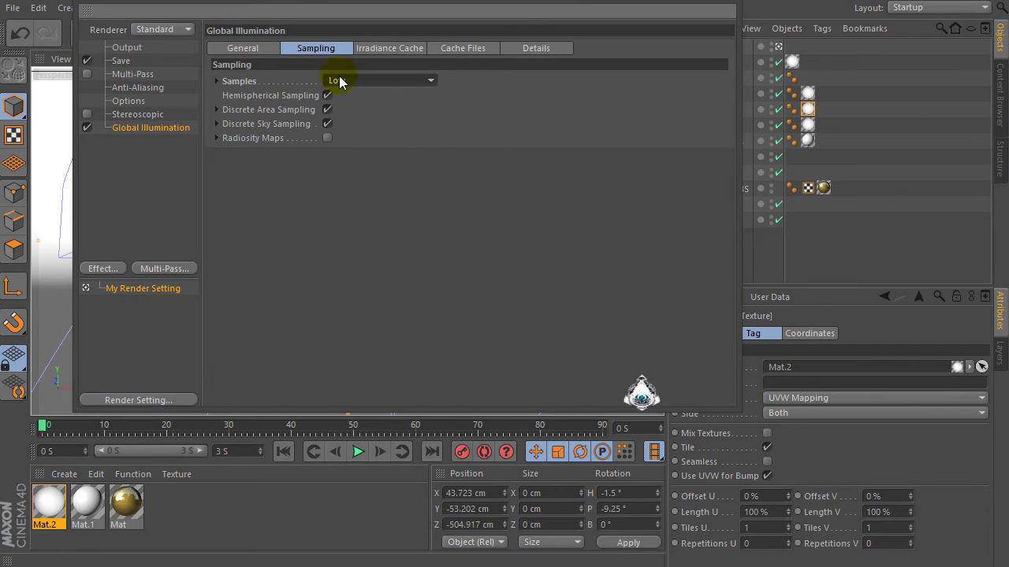
- Set the Global Illumination irradiance cache's Record Density to Low and its Smoothing to Custom
click(393, 47)
click(355, 81)
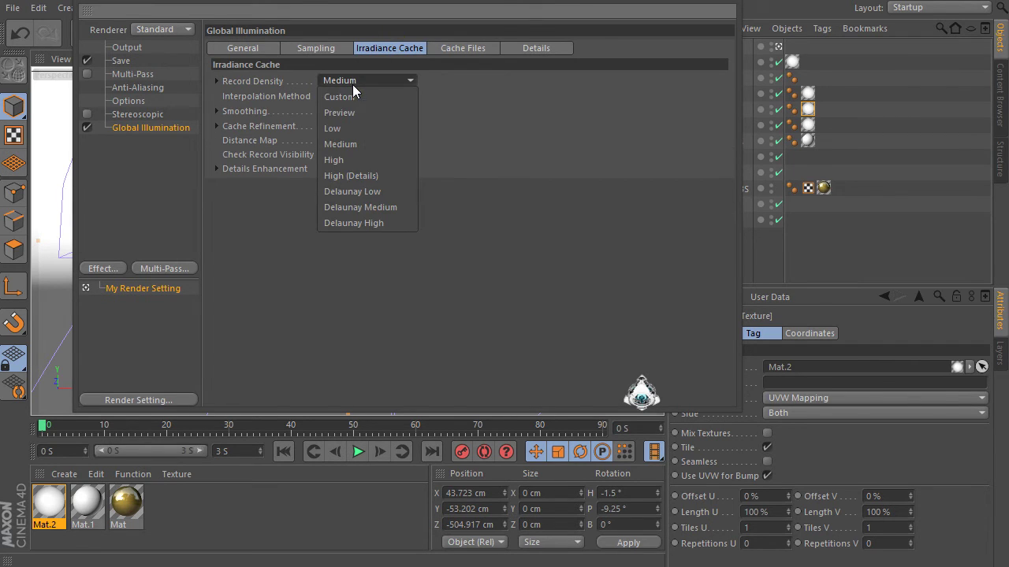
click(341, 128)
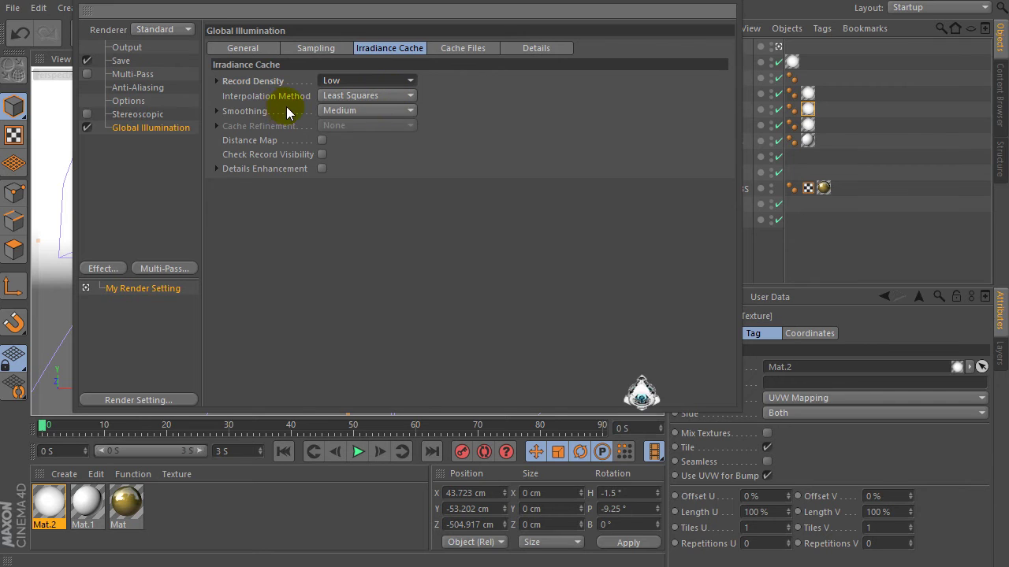
click(394, 111)
click(383, 126)
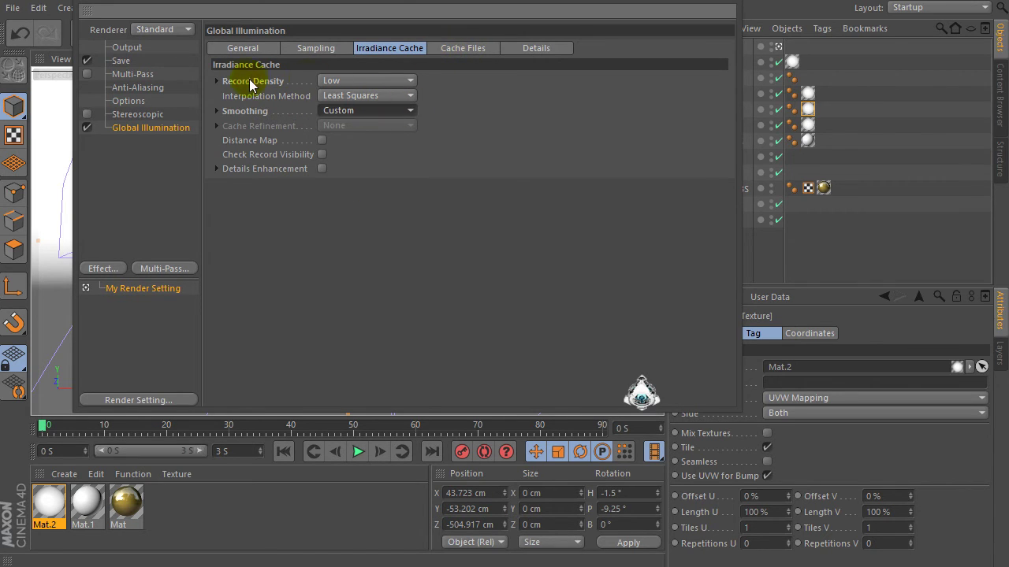
click(464, 49)
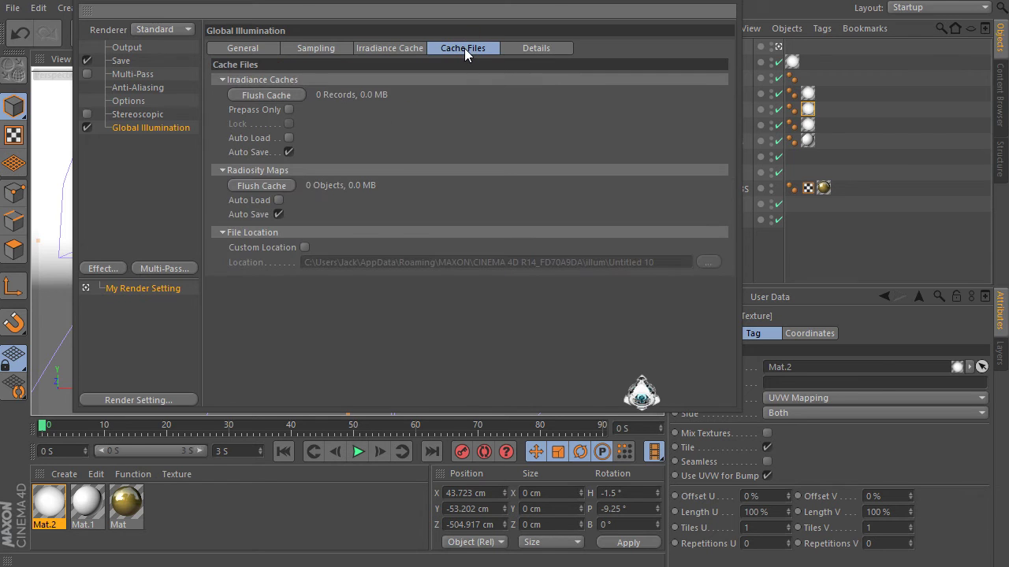
click(550, 48)
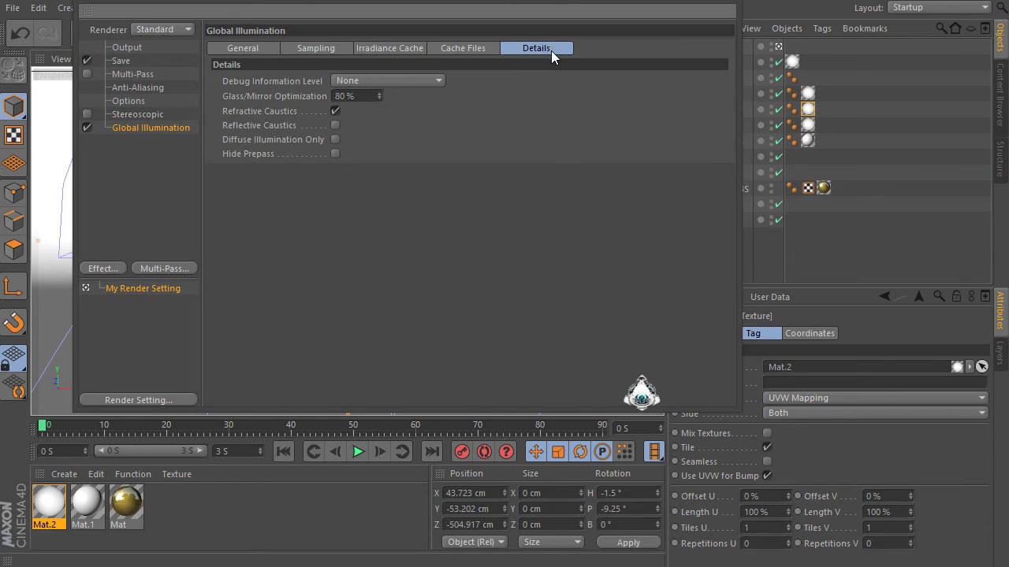
click(310, 63)
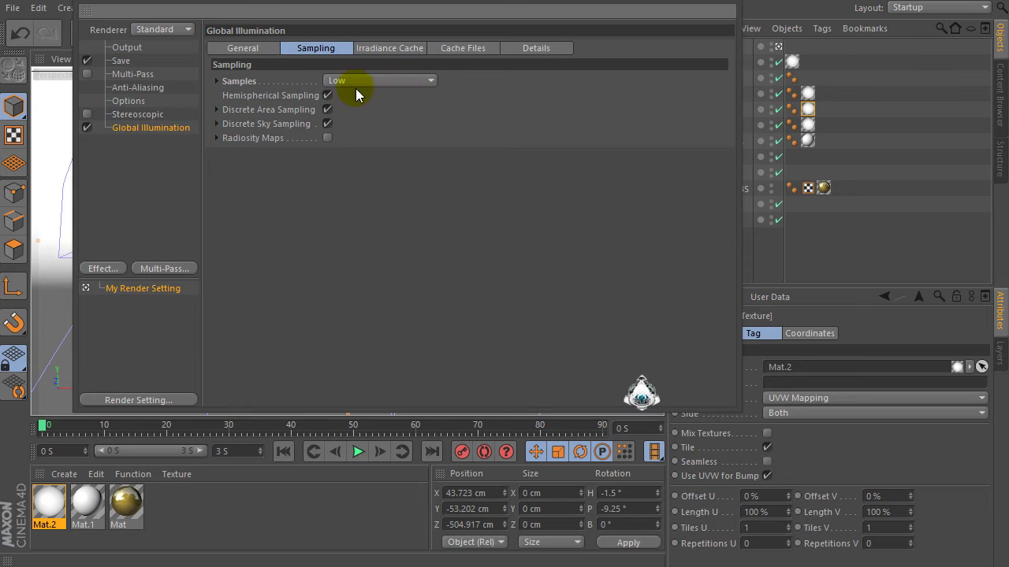
- Add the Ambient Occlusion effect to the render settings and set Anti-Aliasing to Best
click(115, 269)
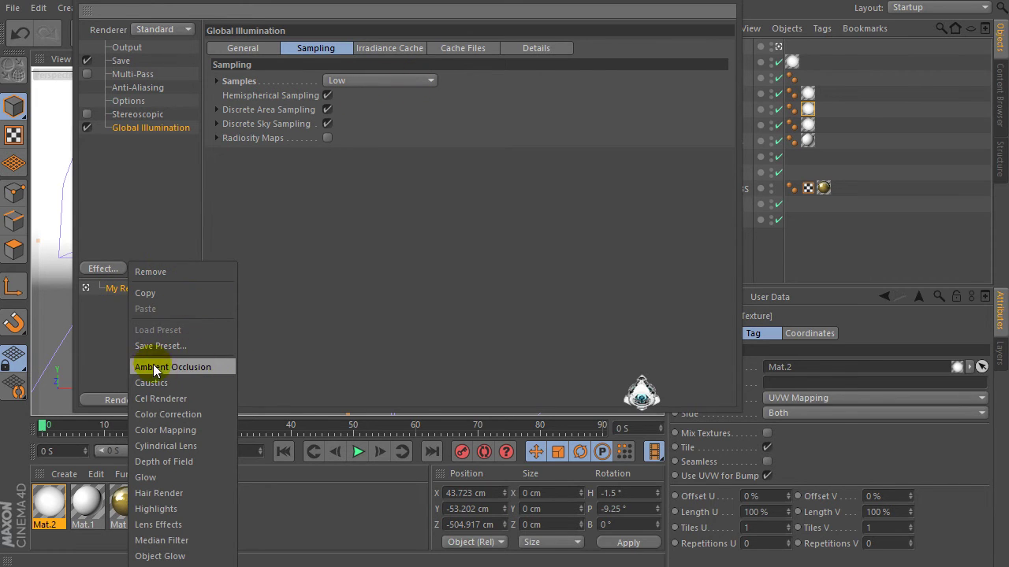
click(192, 366)
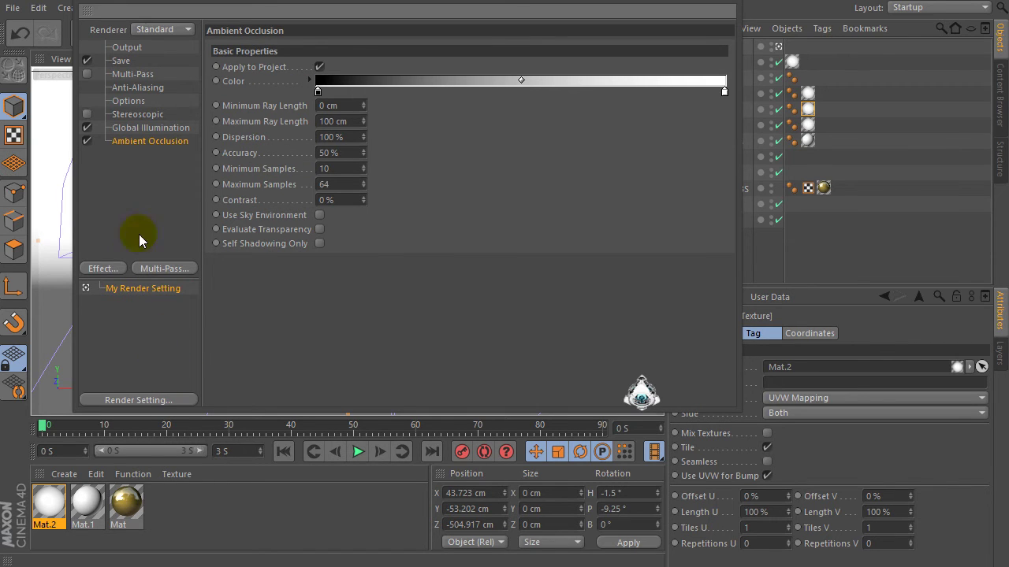
click(115, 88)
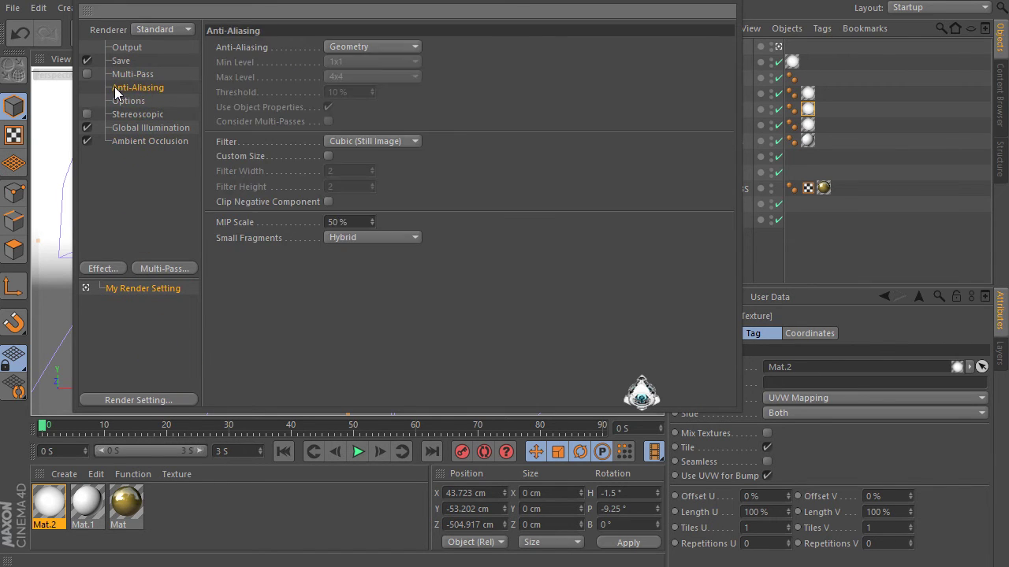
click(366, 48)
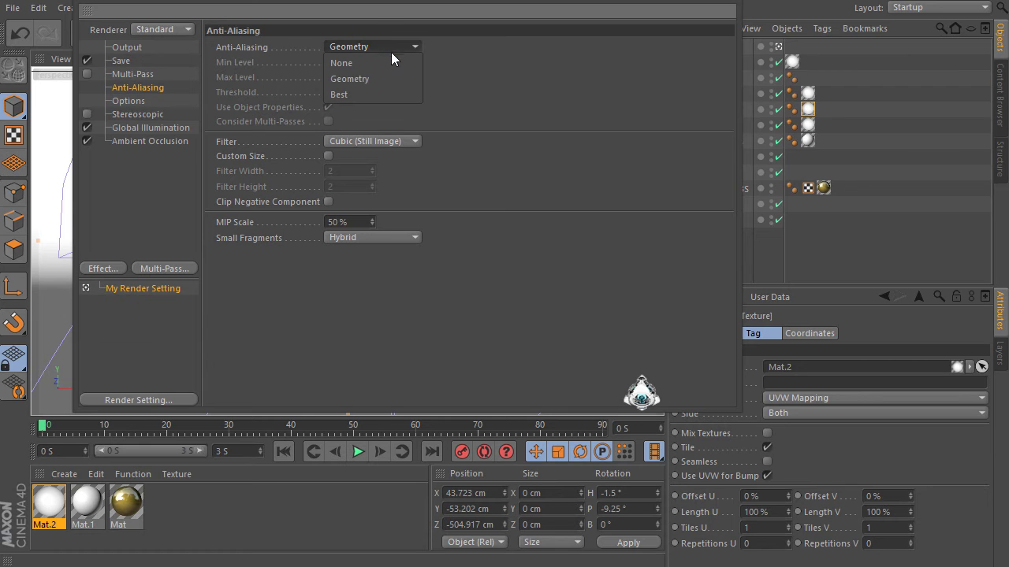
click(412, 93)
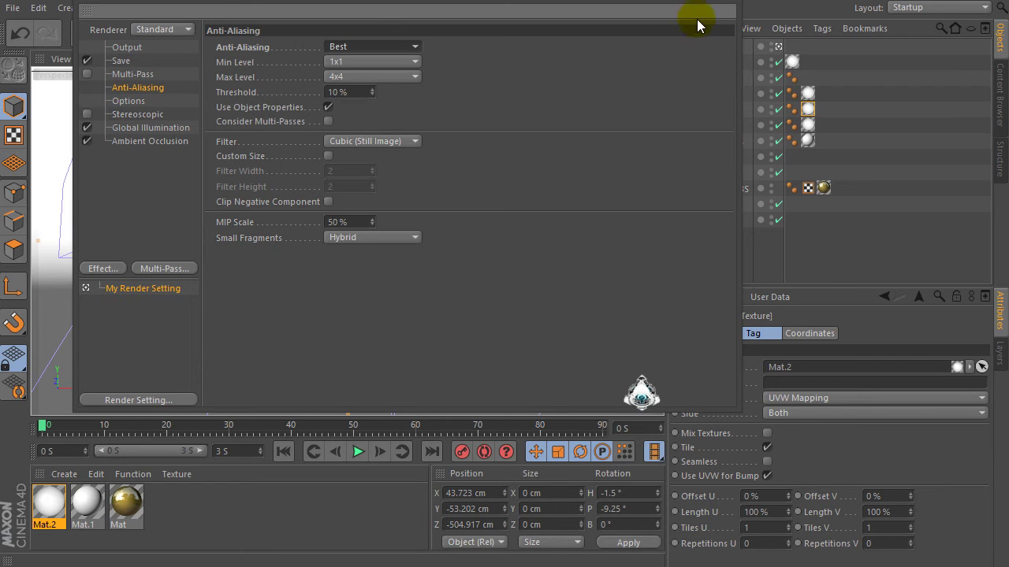
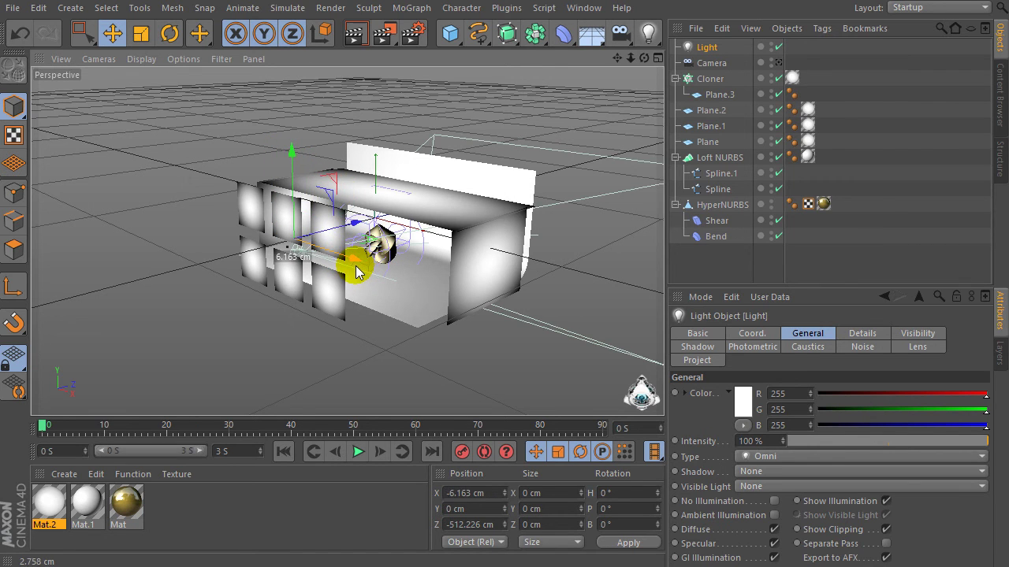
- Finish positioning the light in the studio scene and return to the camera view
click(416, 270)
drag(407, 125, 401, 118)
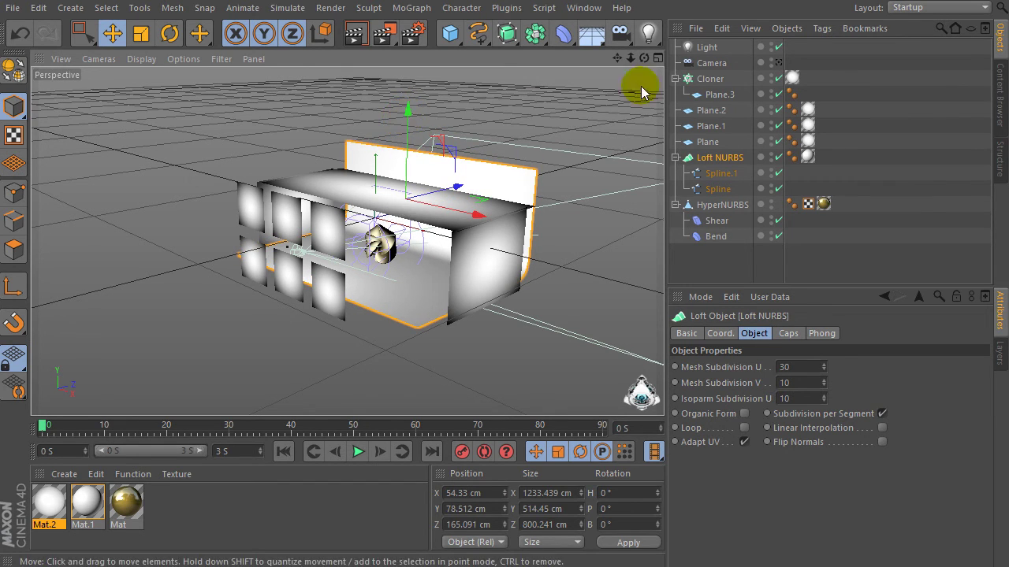
click(778, 63)
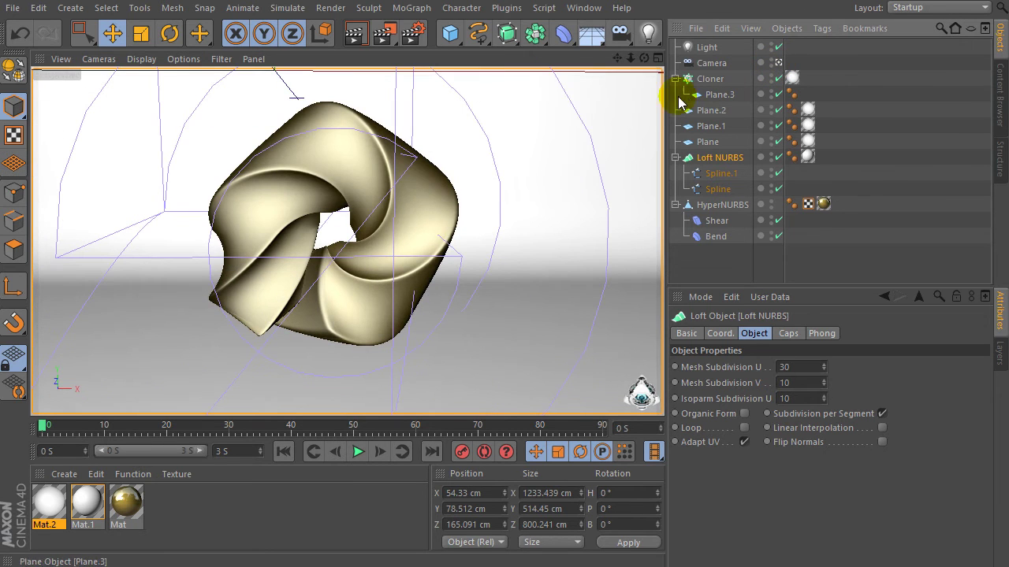
- Collapse the HyperNURBS ring and Loft NURBS hierarchies in the object list and duplicate the gold ring
drag(631, 58, 317, 82)
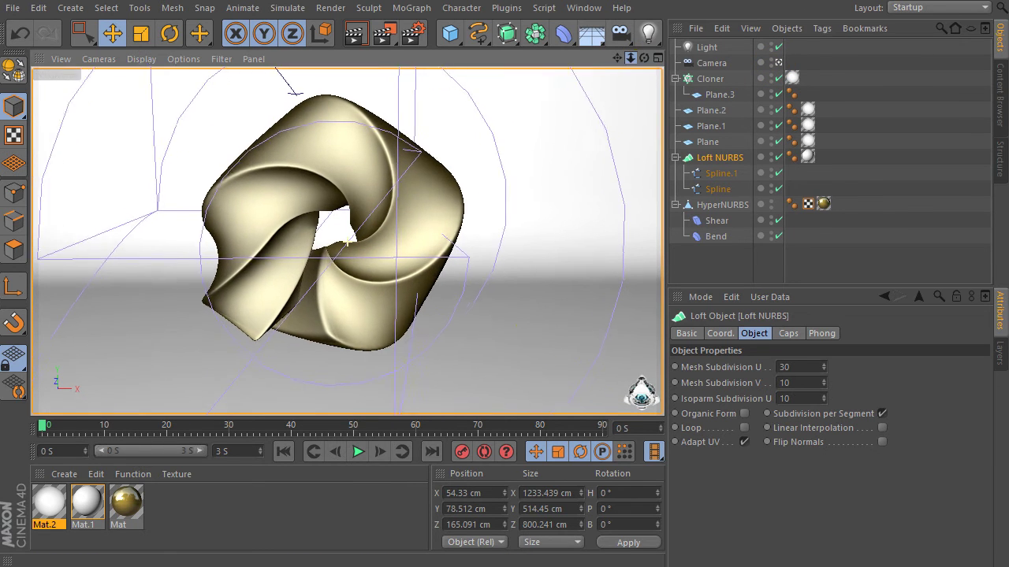
click(457, 207)
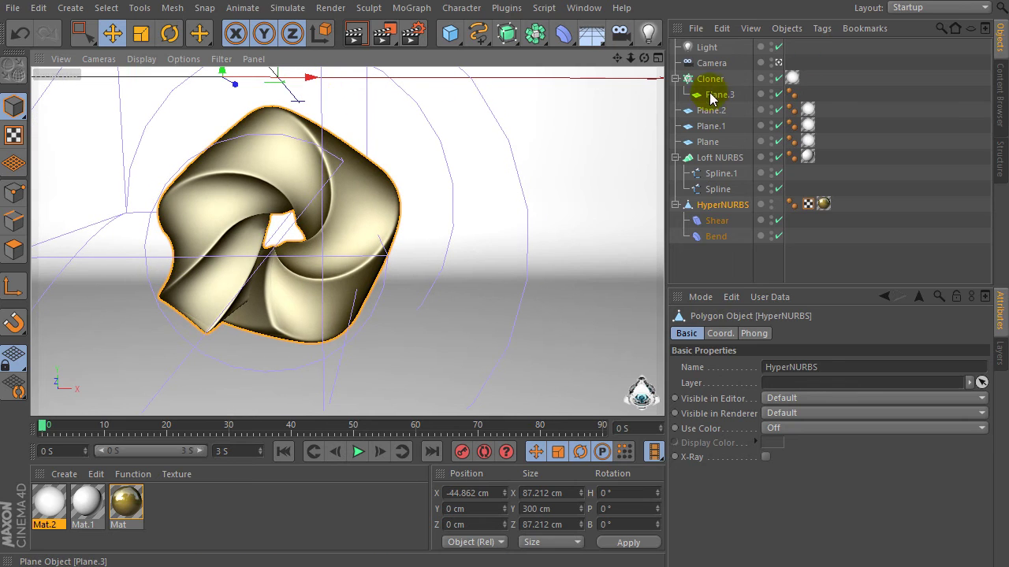
click(675, 204)
click(675, 156)
ctrl+drag(721, 174, 713, 195)
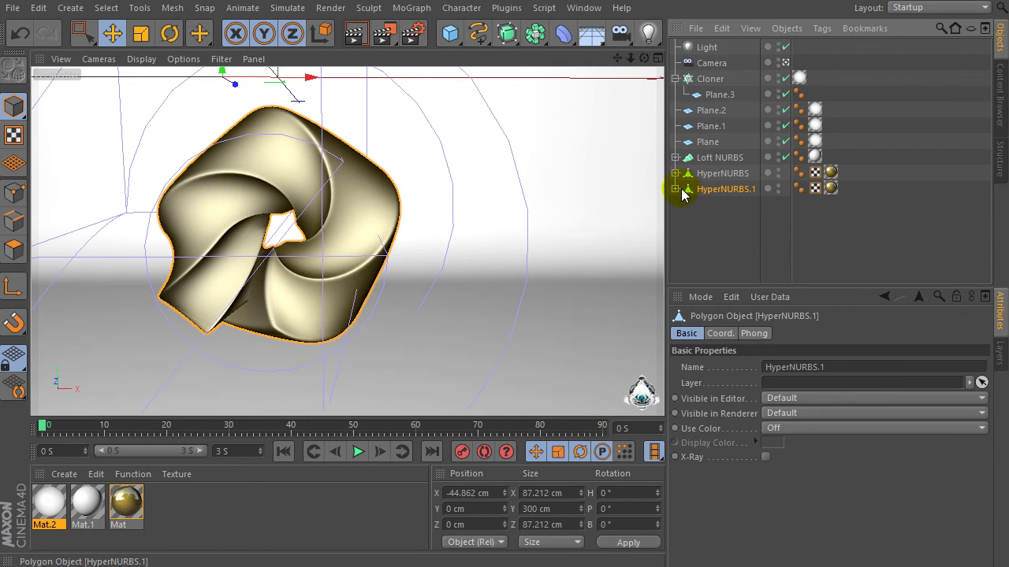
- Move the duplicated ring beside and slightly behind the original, to about X 150 cm and Z 67 cm
drag(297, 79, 533, 79)
drag(434, 86, 424, 94)
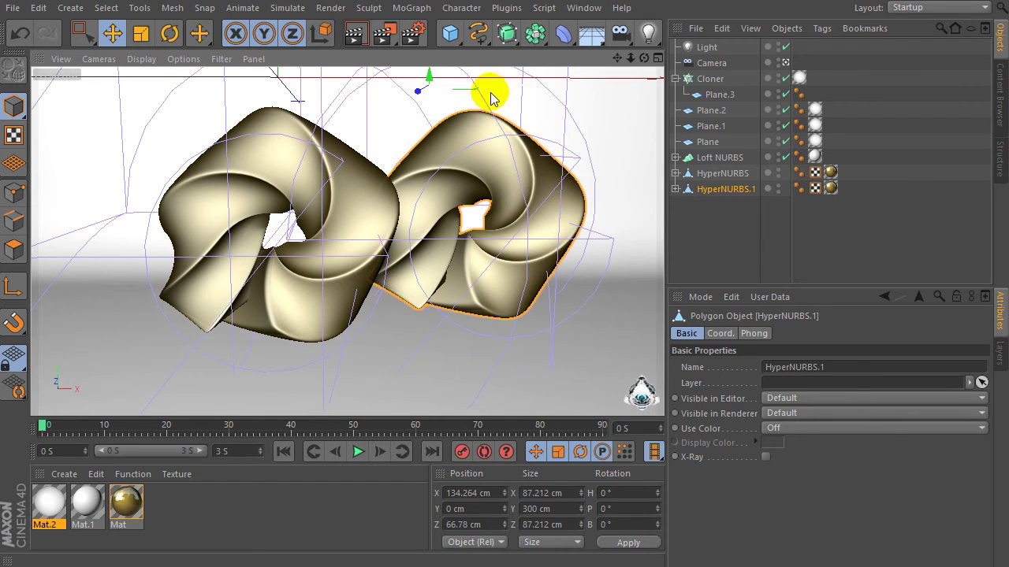
drag(515, 86, 533, 89)
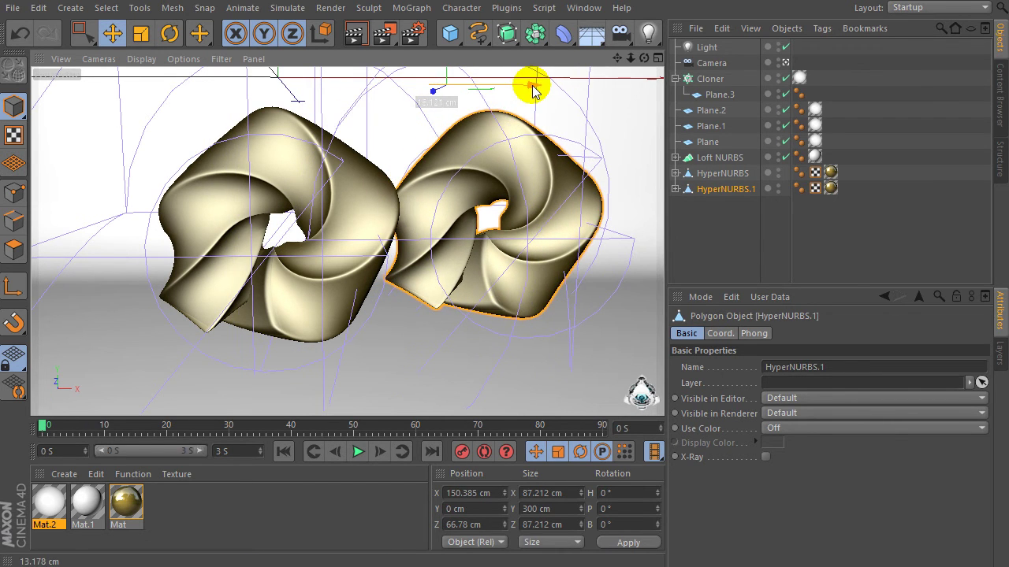
- Frame both rings closely in the camera view and render a preview of it
mouse_move(617, 58)
mouse_down()
mouse_move(595, 63)
mouse_move(660, 61)
mouse_move(617, 66)
mouse_up()
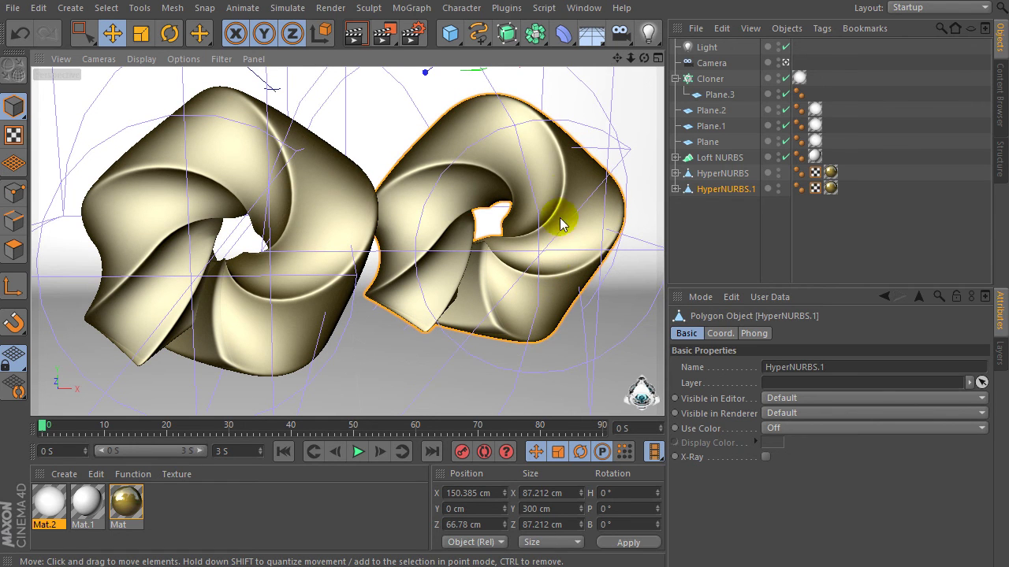
mouse_move(643, 58)
mouse_down()
mouse_move(652, 60)
mouse_move(633, 58)
mouse_up()
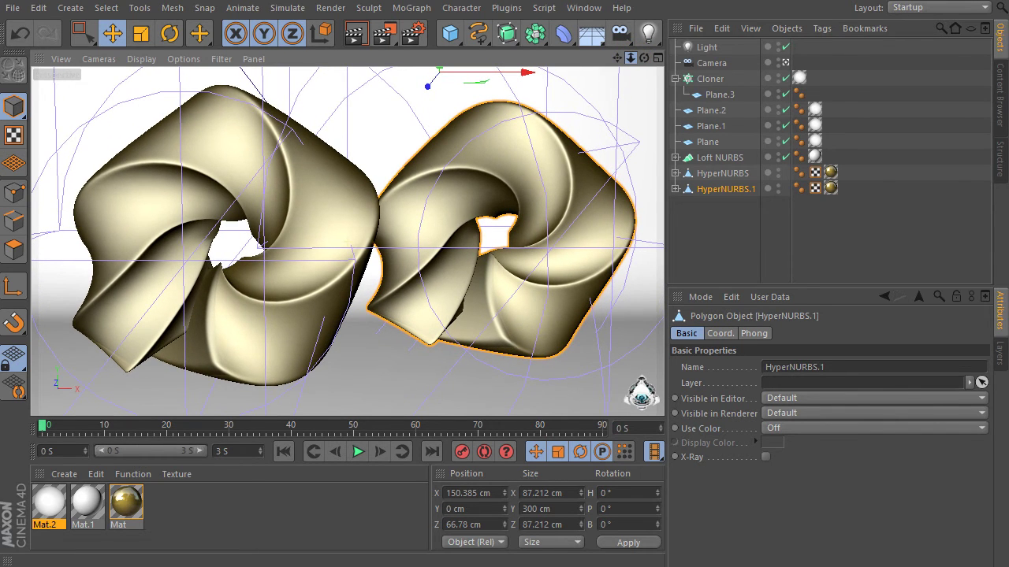
click(356, 33)
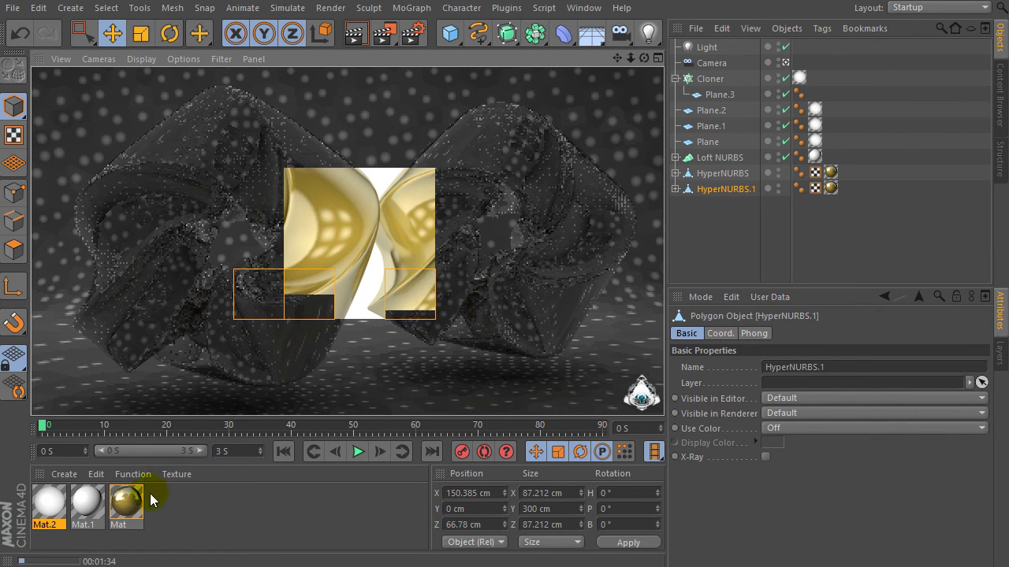
- Set the color brightness of the gold material Mat to 95%
double_click(126, 503)
drag(263, 24, 380, 24)
click(136, 189)
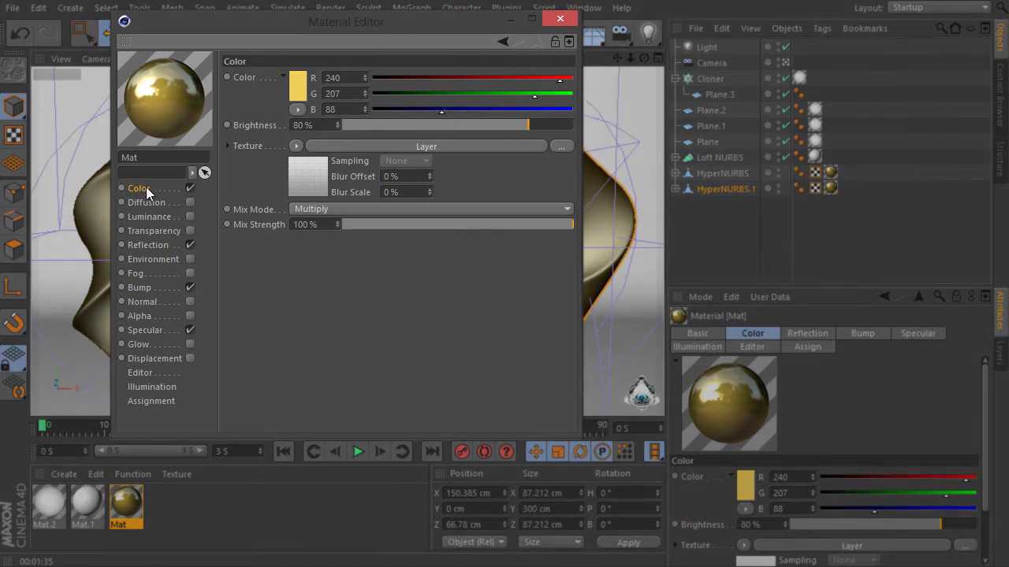
drag(552, 123, 554, 124)
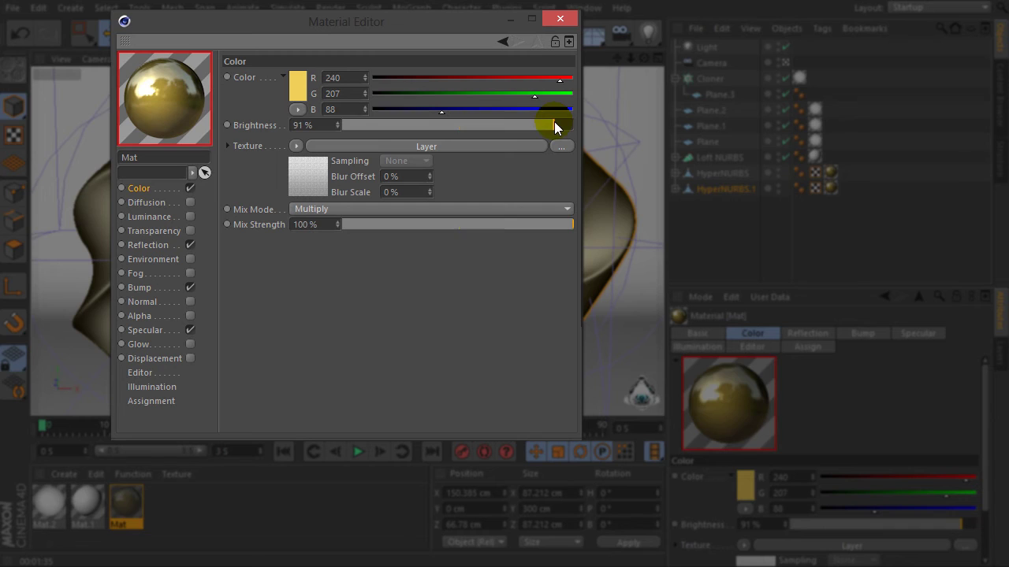
mouse_move(568, 124)
mouse_down()
mouse_move(583, 128)
mouse_move(552, 125)
mouse_up()
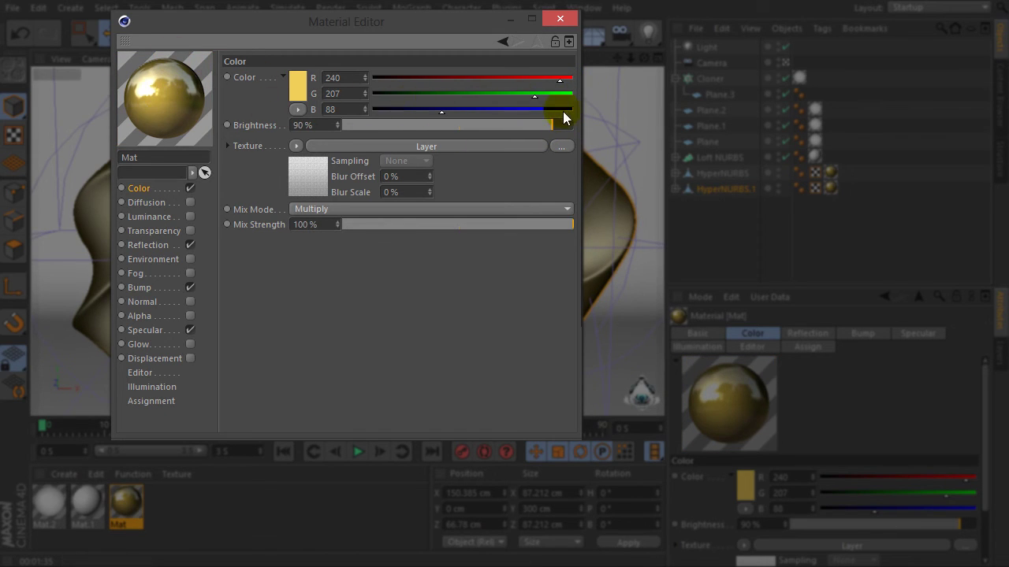
drag(553, 123, 555, 124)
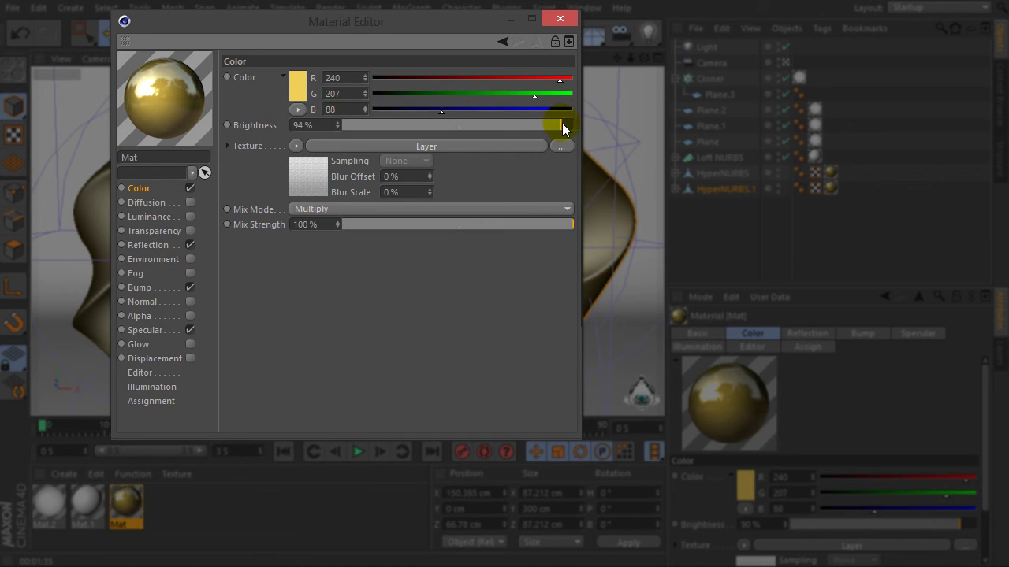
drag(566, 128, 562, 128)
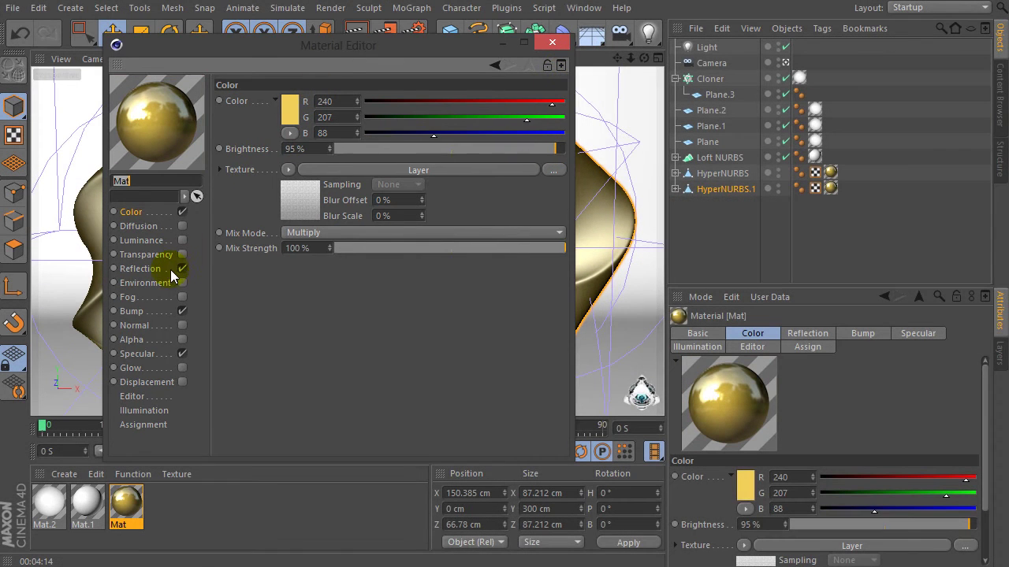
- Set the gold material's reflection color to pale yellow, RGB 255, 245, 170, and render the camera view again
click(142, 269)
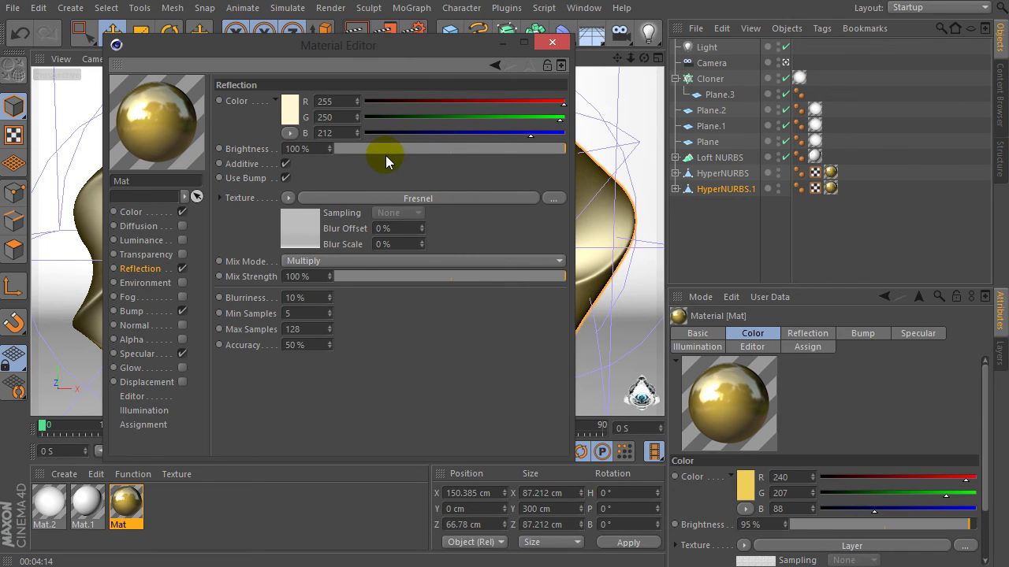
click(293, 115)
mouse_move(251, 80)
mouse_down()
mouse_move(243, 70)
mouse_move(251, 41)
mouse_move(234, 31)
mouse_move(242, 27)
mouse_up()
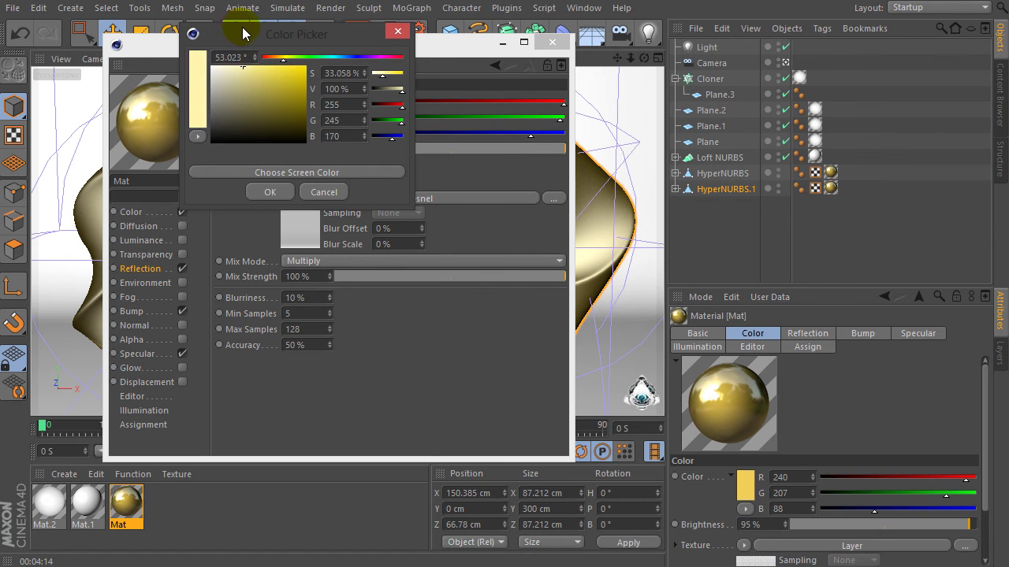
click(268, 191)
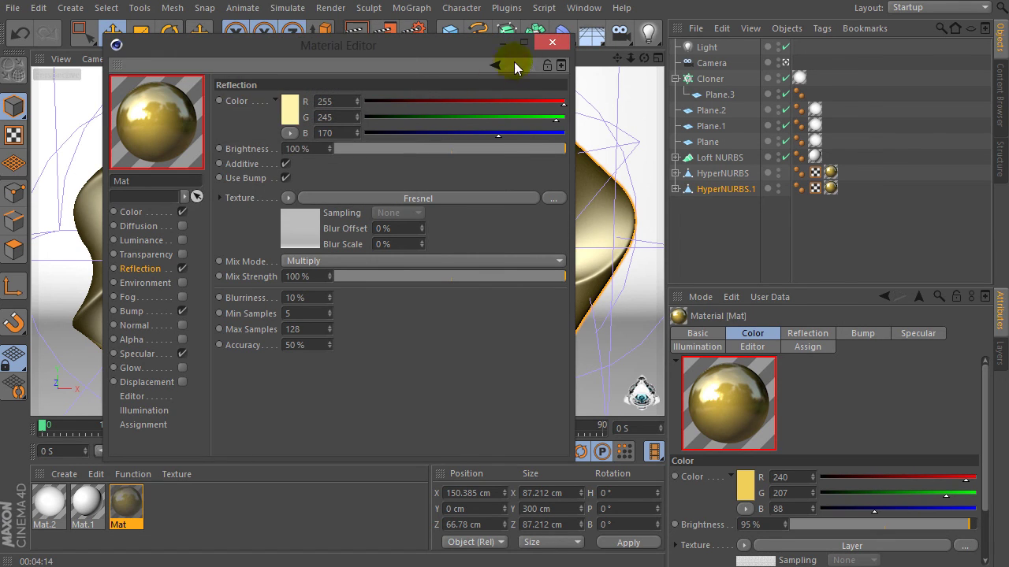
click(554, 46)
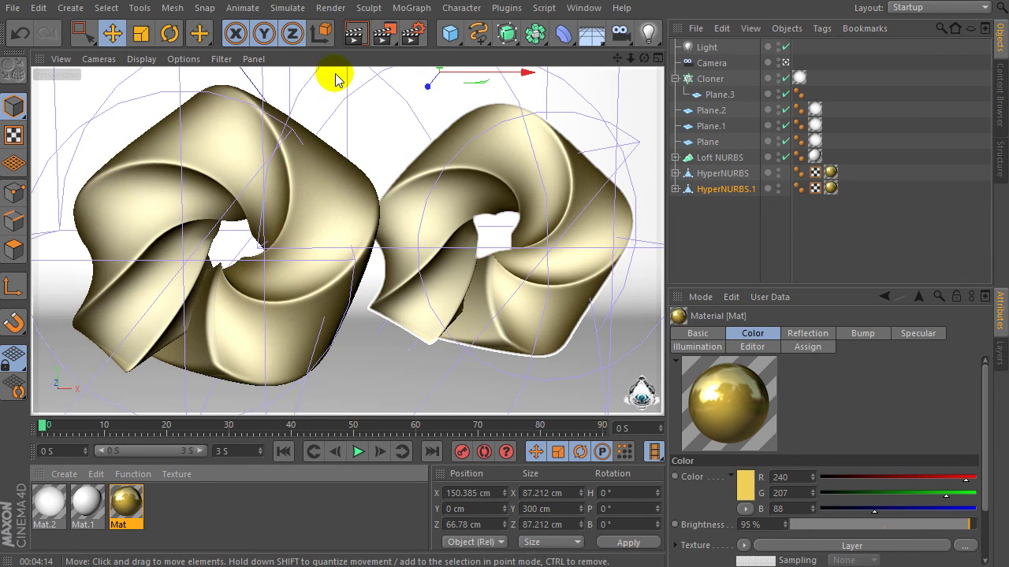
click(362, 40)
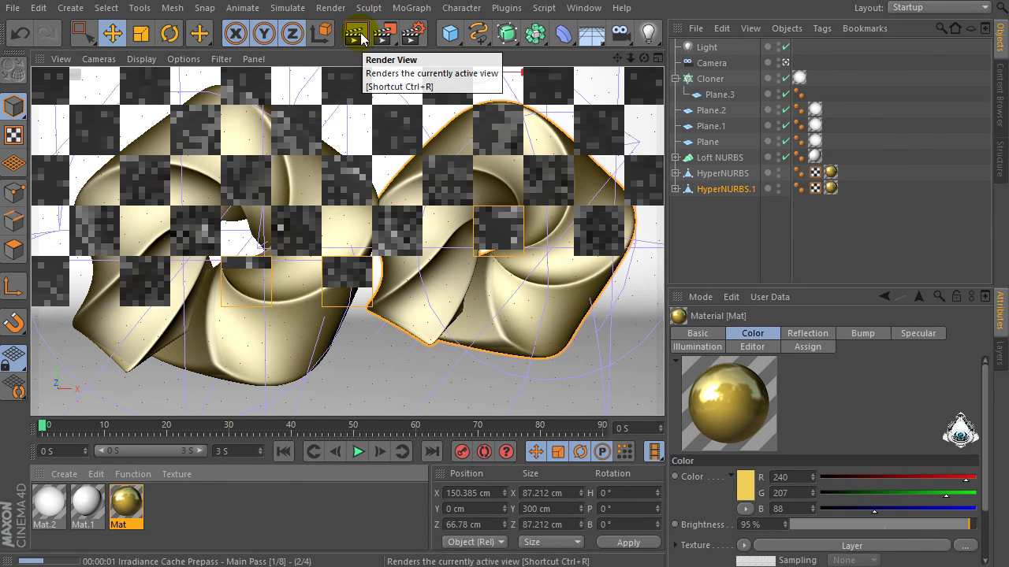